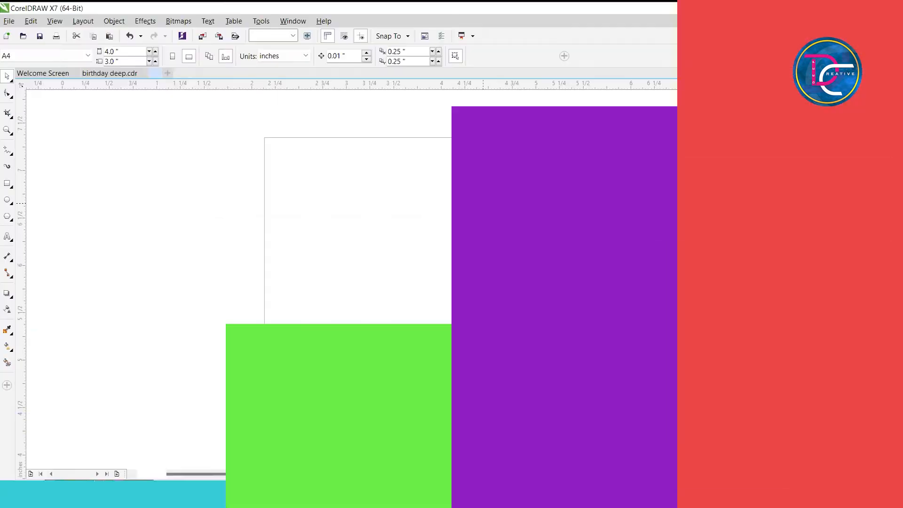
Paste the copied birthday artwork into the new document and place it beside the page, leaving the page empty.
{"action": "key", "text": "ctrl+v"}
{"action": "scroll", "coordinate": [463, 207], "scroll_direction": "down", "scroll_amount": 1}
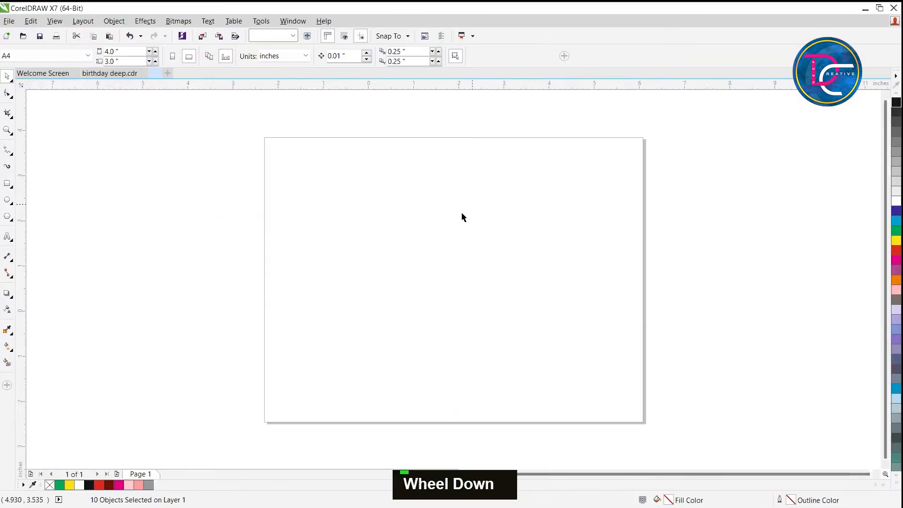
{"action": "scroll", "coordinate": [463, 211], "scroll_direction": "down", "scroll_amount": 3}
{"action": "key", "text": "z"}
{"action": "left_click", "coordinate": [723, 284]}
{"action": "key", "text": "ctrl+space"}
{"action": "left_click_drag", "start_coordinate": [606, 226], "coordinate": [357, 220]}
{"action": "key", "text": "shift+F4"}
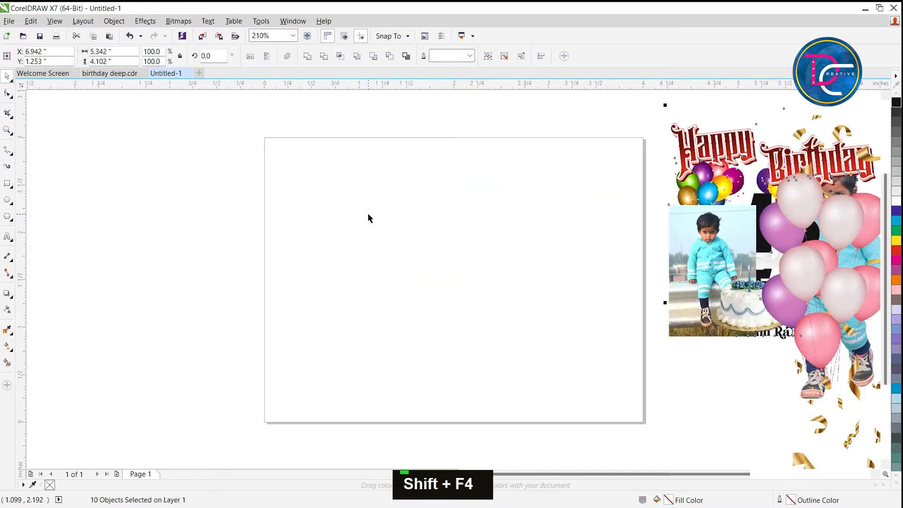
{"action": "left_click", "coordinate": [93, 173]}
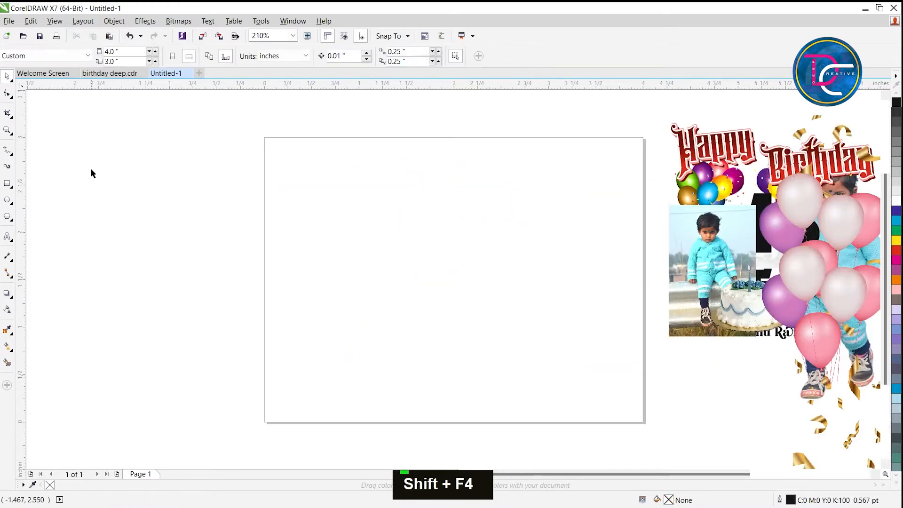
Create a page-sized 4 x 3 inch rectangle with an inner contour about 0.12 inches inside, and break the contour apart.
{"action": "double_click", "coordinate": [7, 185]}
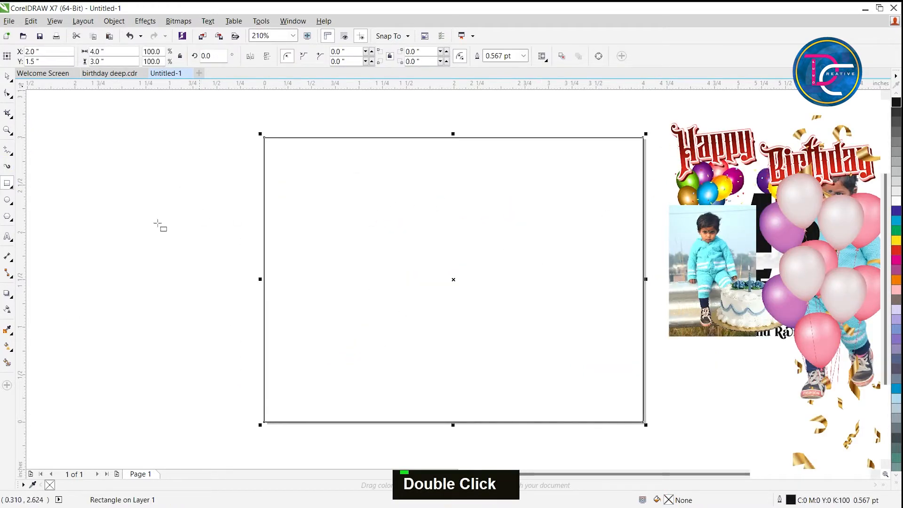
{"action": "left_click", "coordinate": [9, 297]}
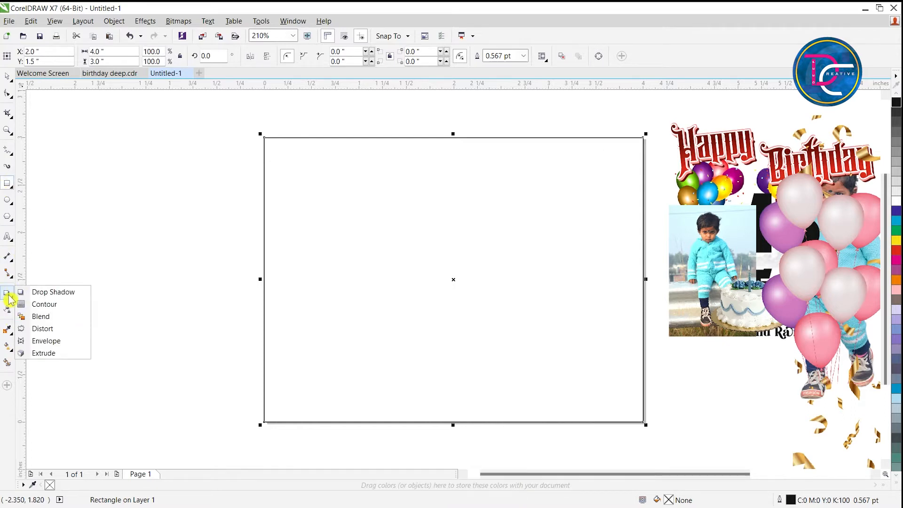
{"action": "left_click", "coordinate": [28, 303]}
{"action": "mouse_move", "coordinate": [268, 149]}
{"action": "left_mouse_down"}
{"action": "mouse_move", "coordinate": [297, 173]}
{"action": "mouse_move", "coordinate": [276, 149]}
{"action": "left_mouse_up"}
{"action": "key", "text": "ctrl+space"}
{"action": "key", "text": "ctrl+k"}
{"action": "left_click", "coordinate": [213, 180]}
{"action": "left_click", "coordinate": [294, 142]}
{"action": "left_click_drag", "start_coordinate": [302, 179], "coordinate": [311, 218]}
{"action": "key", "text": "ctrl+z"}
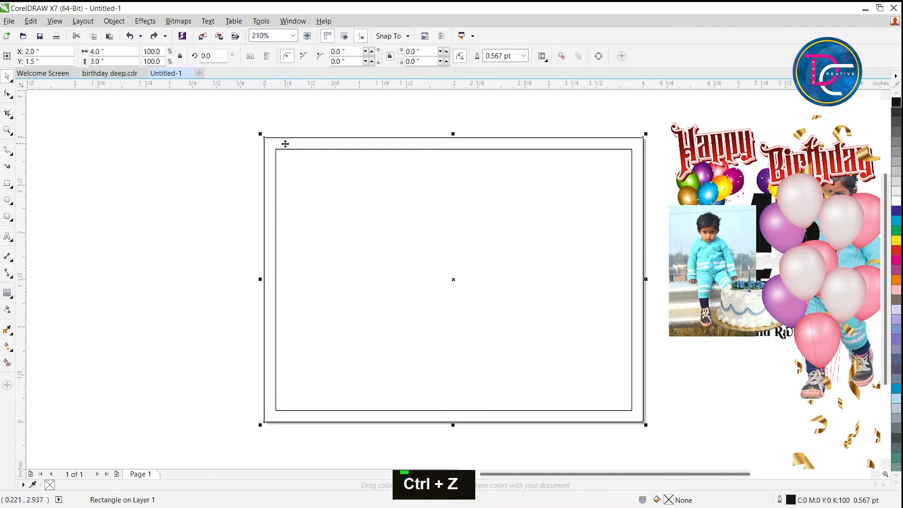
Give the outer rectangle a linear fountain fill running diagonally from its upper-left corner to its lower-right corner.
{"action": "double_click", "coordinate": [668, 500]}
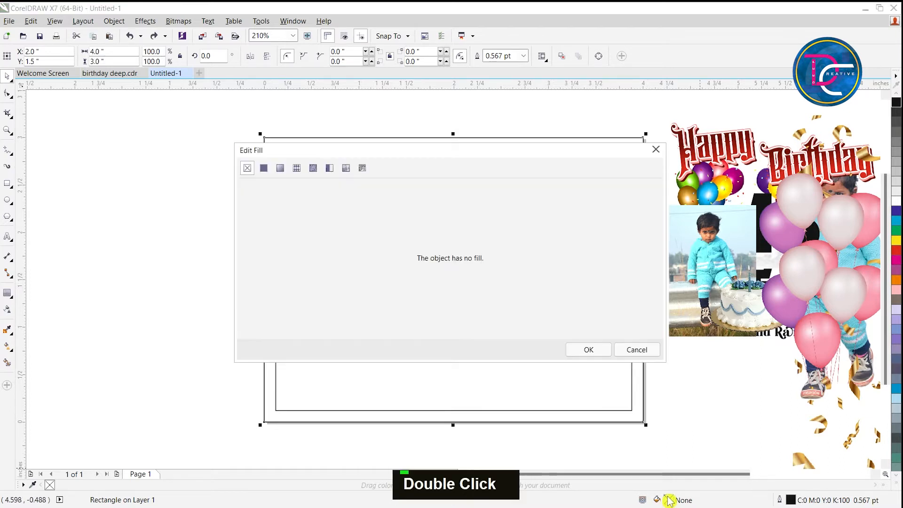
{"action": "left_click", "coordinate": [279, 168]}
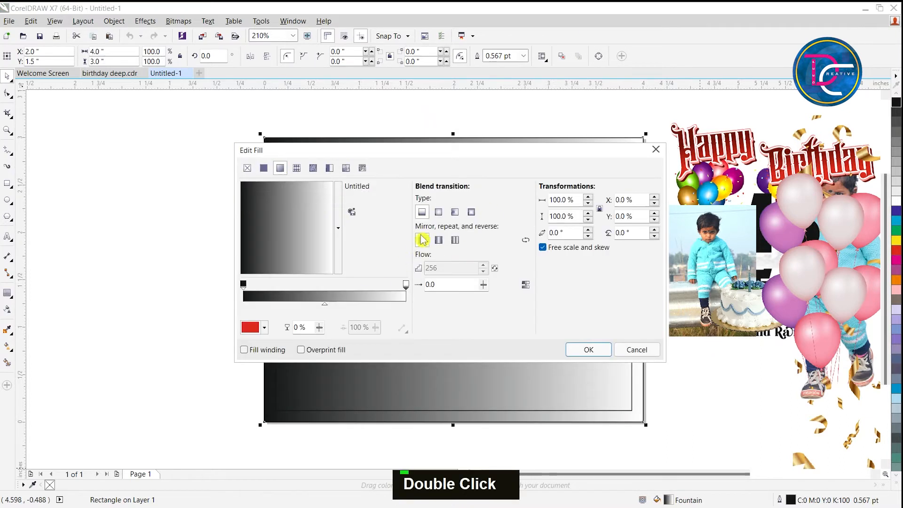
{"action": "left_click", "coordinate": [588, 349]}
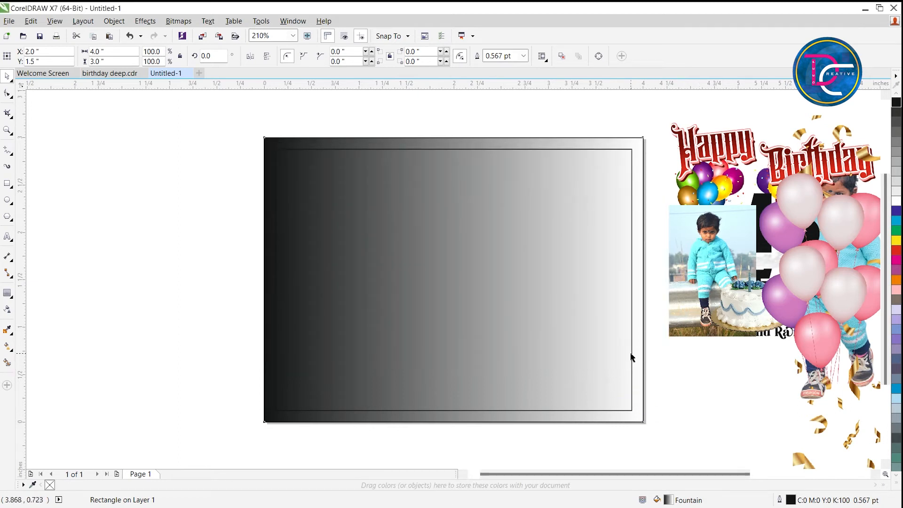
{"action": "key", "text": "g"}
{"action": "key", "text": "ctrl+z"}
{"action": "left_click_drag", "start_coordinate": [261, 112], "coordinate": [640, 416]}
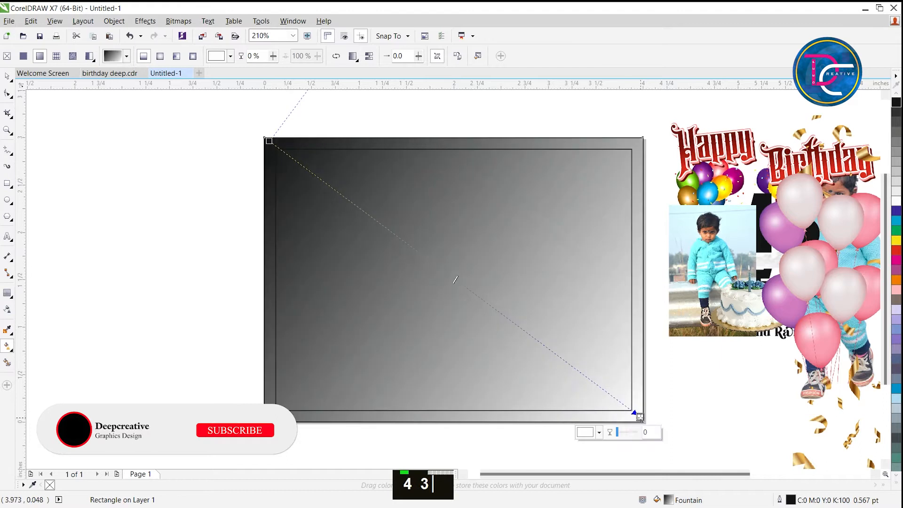
Set the gradient's lower-right end colour to pink #EF7D8F, sampled from the pink balloon.
{"action": "left_click", "coordinate": [588, 432]}
{"action": "left_click", "coordinate": [632, 309]}
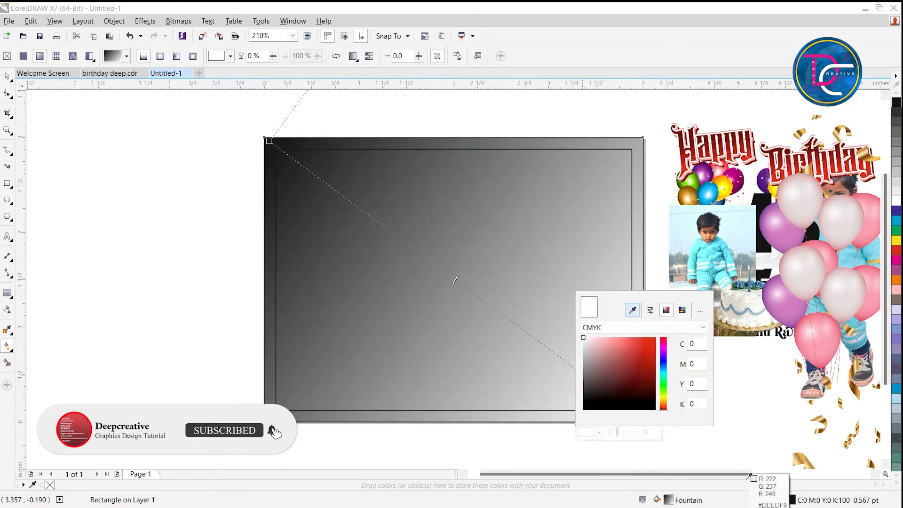
{"action": "left_click", "coordinate": [838, 330]}
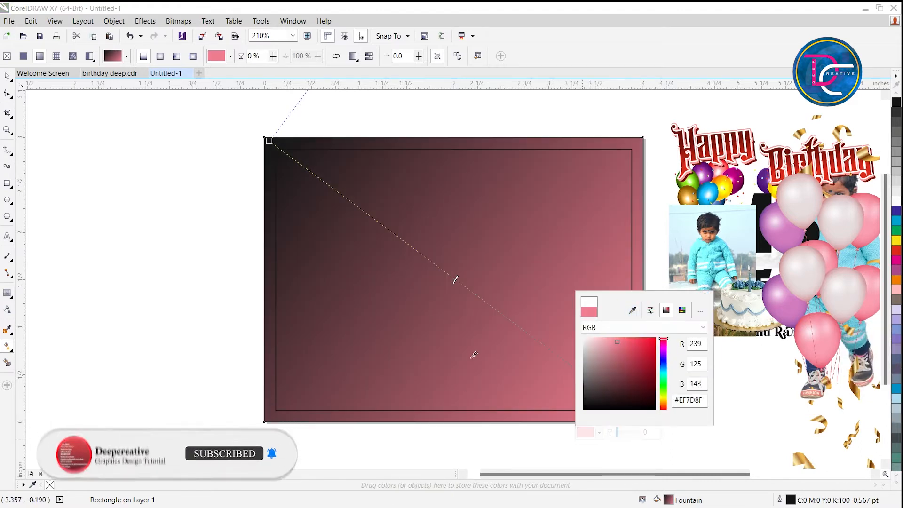
Set the gradient's upper-left start colour to light pink #F9B1C0, sampled from the pink balloon.
{"action": "left_click", "coordinate": [275, 144]}
{"action": "left_click", "coordinate": [269, 141]}
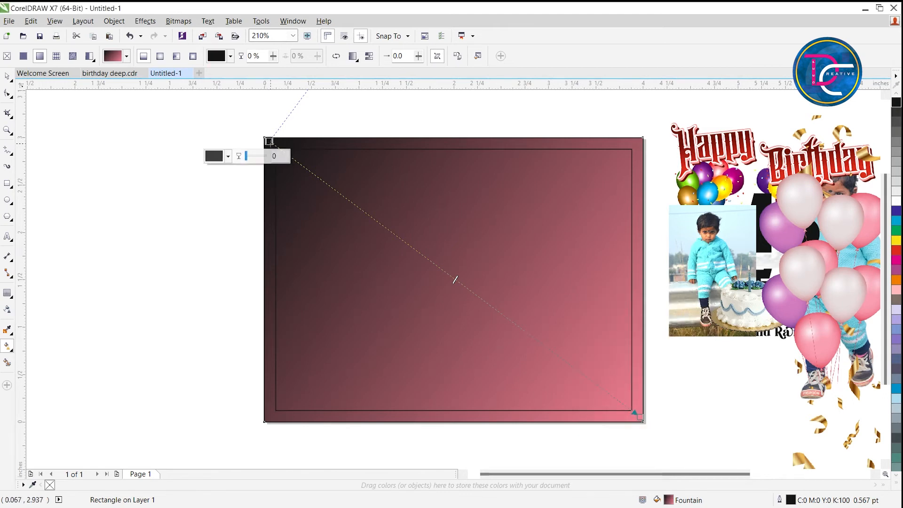
{"action": "left_click", "coordinate": [211, 157]}
{"action": "left_click", "coordinate": [262, 183]}
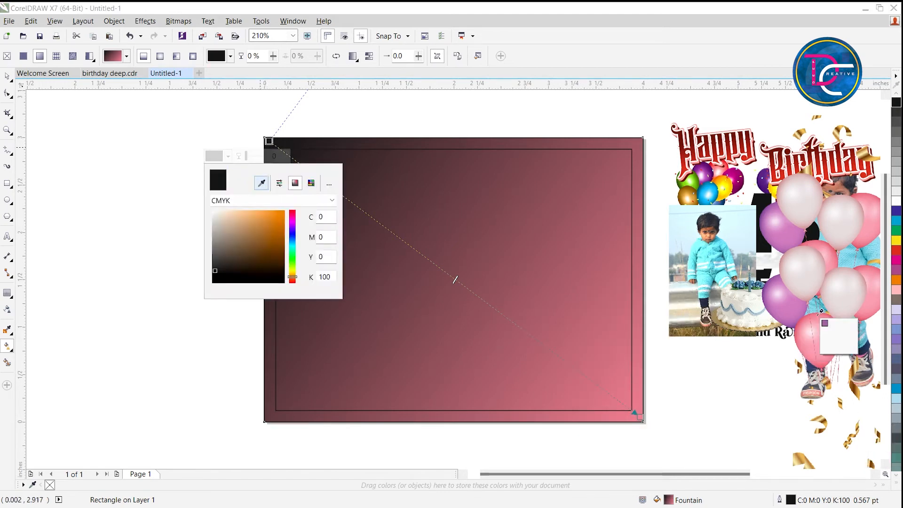
{"action": "left_click", "coordinate": [811, 321]}
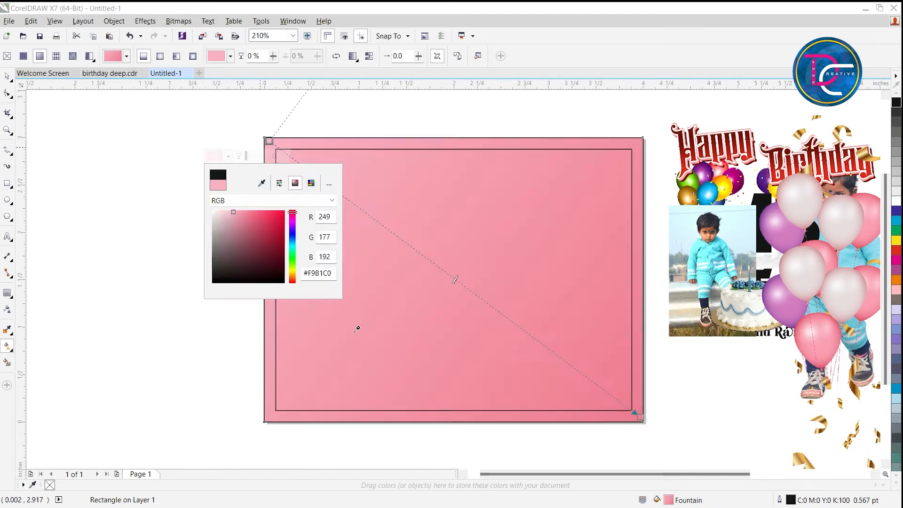
Extend the gradient's end slightly past the rectangle's lower-right corner and lighten its start colour to a paler pink.
{"action": "left_click", "coordinate": [638, 416]}
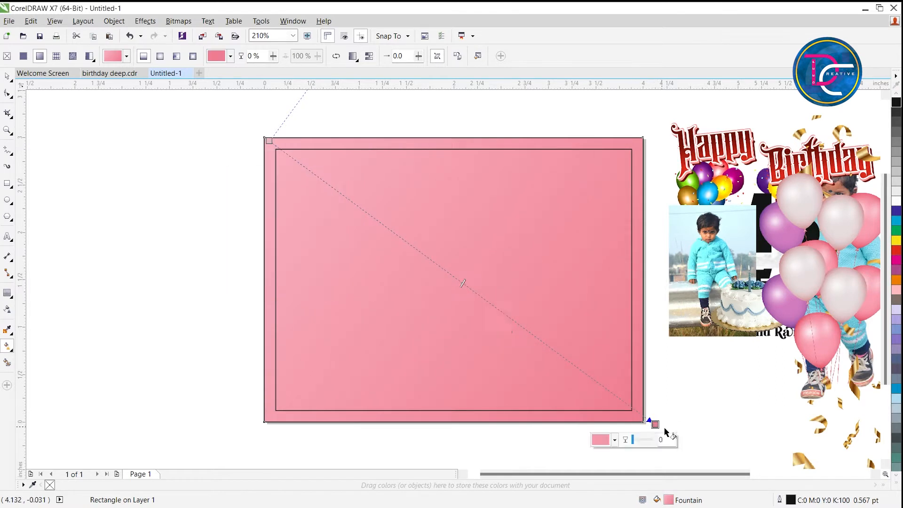
{"action": "left_click", "coordinate": [269, 141]}
{"action": "left_click", "coordinate": [220, 154]}
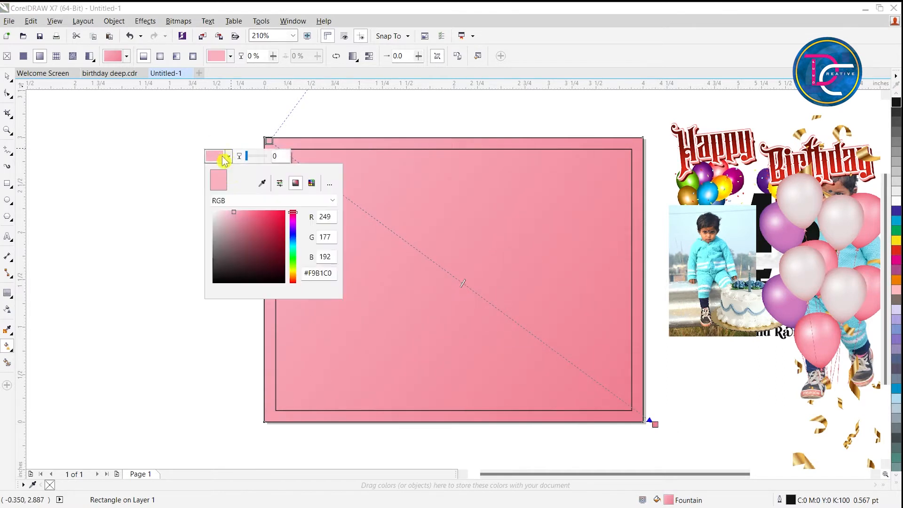
{"action": "left_click_drag", "start_coordinate": [233, 214], "coordinate": [223, 208]}
{"action": "left_click", "coordinate": [162, 102]}
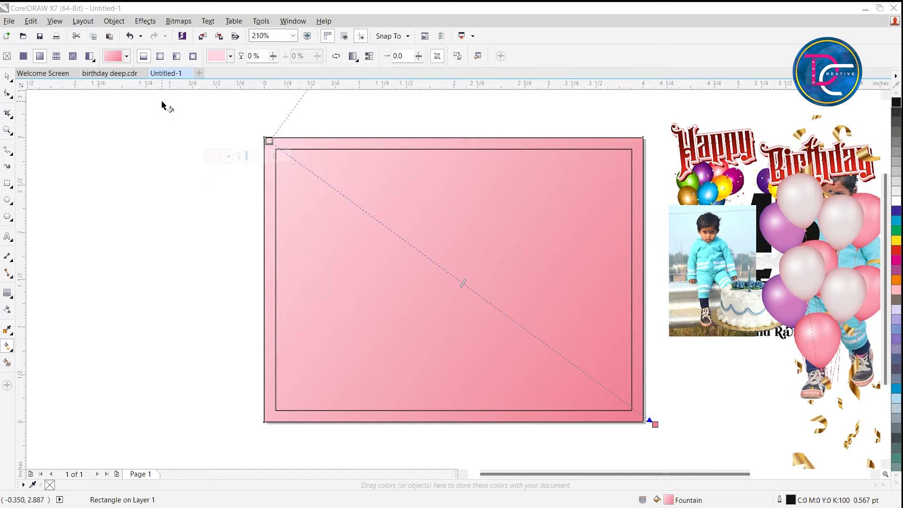
{"action": "left_click", "coordinate": [215, 171]}
Set the inner rectangle's outline width to 3.0 pt with the outline placed behind the fill.
{"action": "key", "text": "ctrl+space"}
{"action": "left_click", "coordinate": [492, 205]}
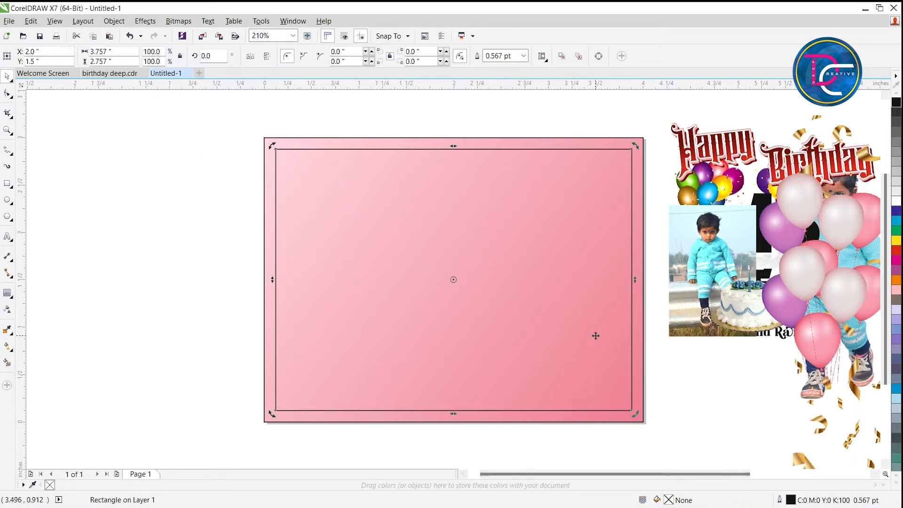
{"action": "double_click", "coordinate": [795, 502]}
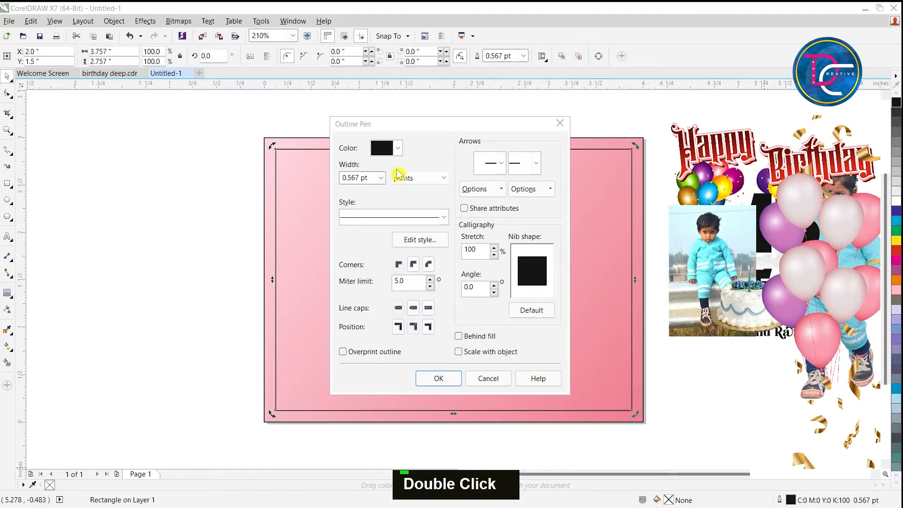
{"action": "left_click", "coordinate": [380, 177]}
{"action": "left_click", "coordinate": [350, 256]}
{"action": "left_click", "coordinate": [478, 336]}
{"action": "left_click", "coordinate": [438, 376]}
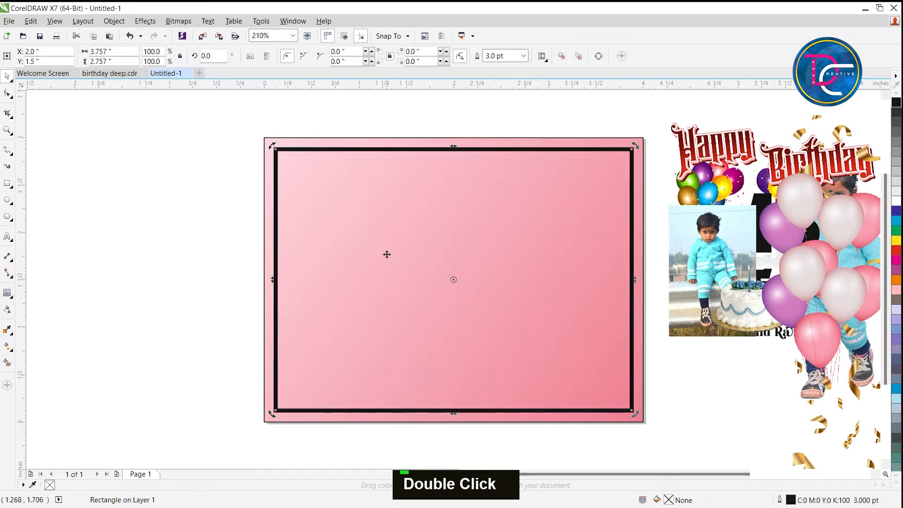
Convert the inner rectangle to curves, keeping it in its original position.
{"action": "right_click", "coordinate": [279, 150]}
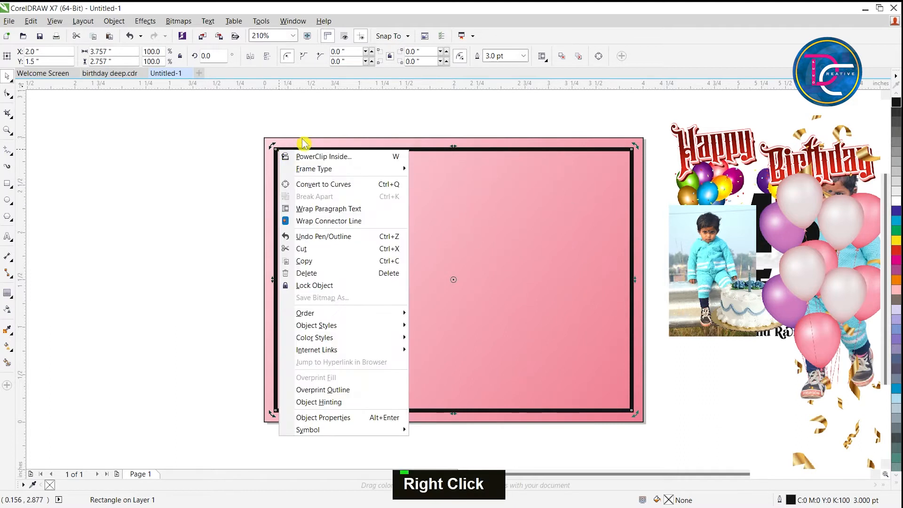
{"action": "left_click", "coordinate": [345, 188]}
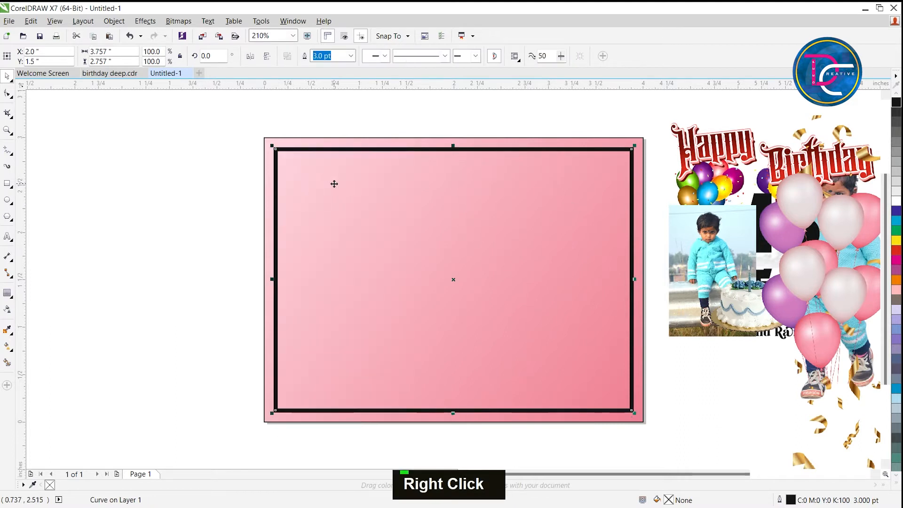
{"action": "left_click_drag", "start_coordinate": [283, 149], "coordinate": [243, 151]}
{"action": "key", "text": "ctrl+z"}
{"action": "right_click", "coordinate": [291, 153]}
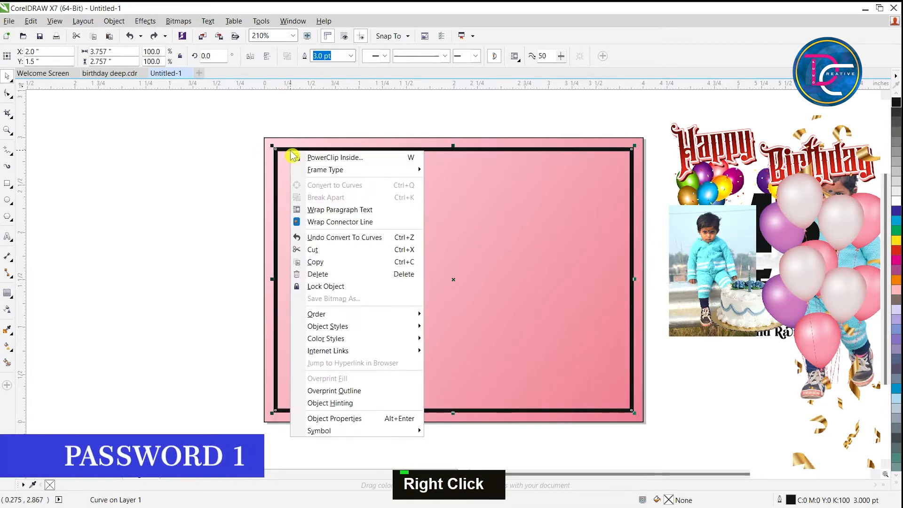
{"action": "mouse_move", "coordinate": [357, 329]}
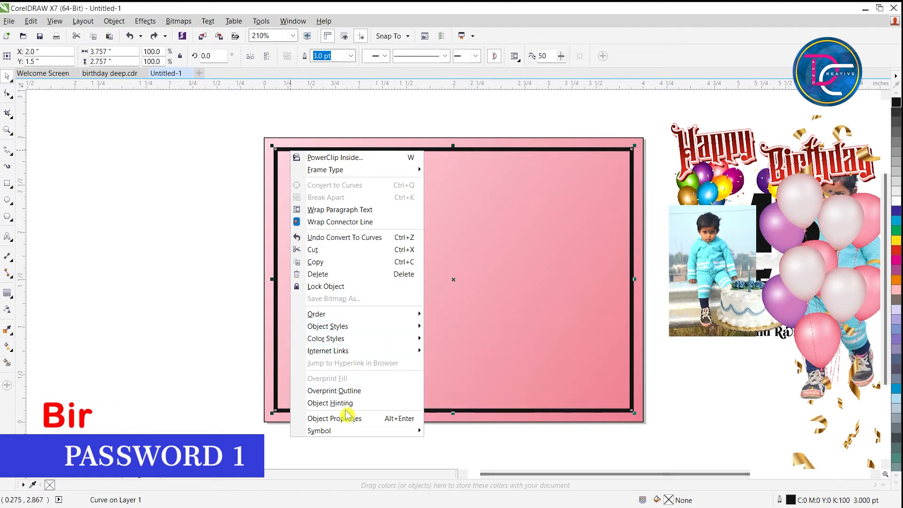
{"action": "scroll", "coordinate": [350, 417], "scroll_direction": "down", "scroll_amount": 1}
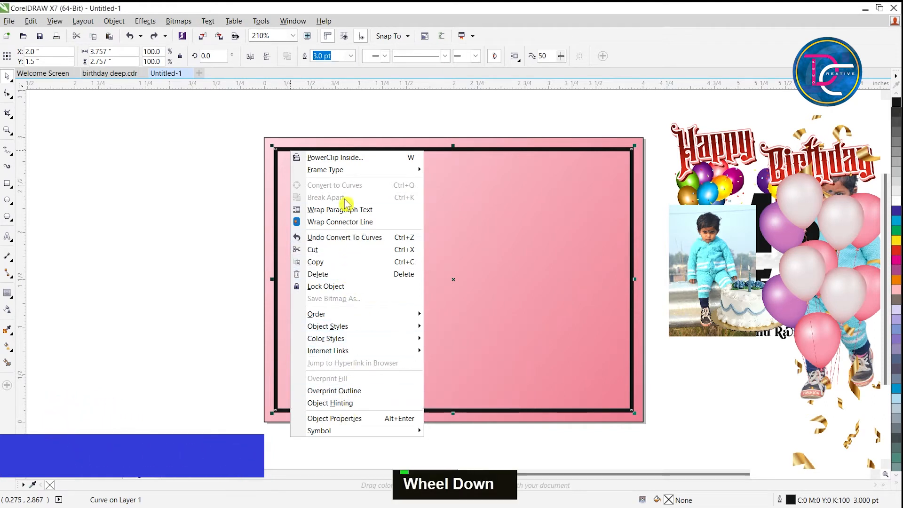
{"action": "left_click", "coordinate": [216, 169]}
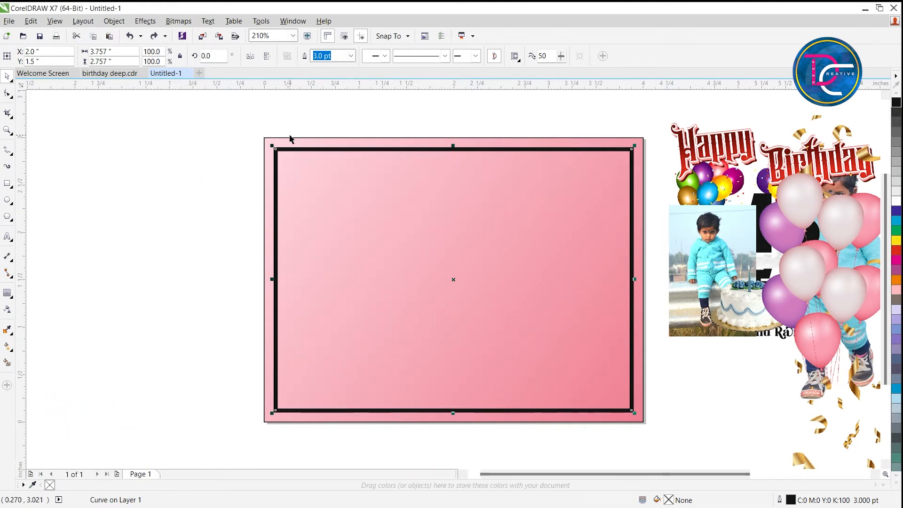
Convert the inner frame's outline to an object and apply a diagonal fountain fill from its upper-left to lower-right corner.
{"action": "key", "text": "ctrl+shift+q"}
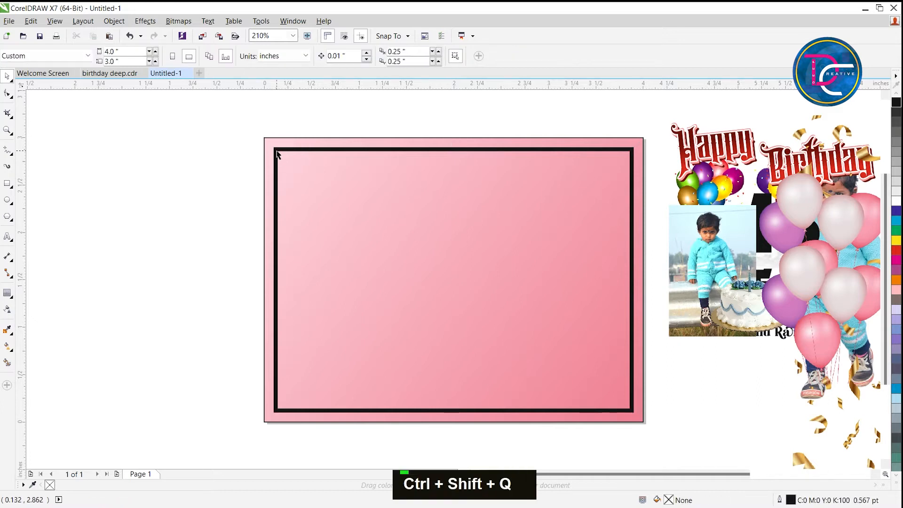
{"action": "left_click", "coordinate": [277, 153]}
{"action": "key", "text": "g"}
{"action": "left_click_drag", "start_coordinate": [276, 151], "coordinate": [629, 408]}
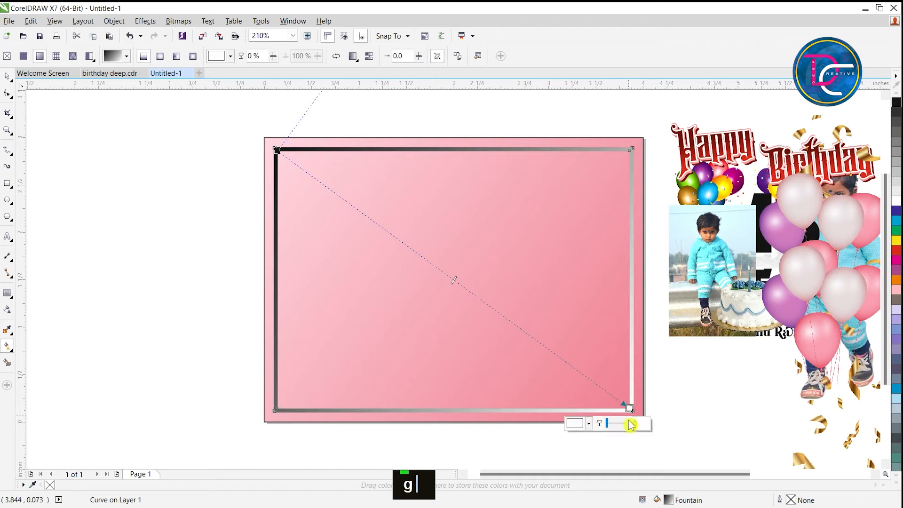
Set the frame gradient's end colour to gold #EAB652 and add a light gold #F9EAA8 stop at 44%, both sampled from the confetti.
{"action": "left_click", "coordinate": [574, 424]}
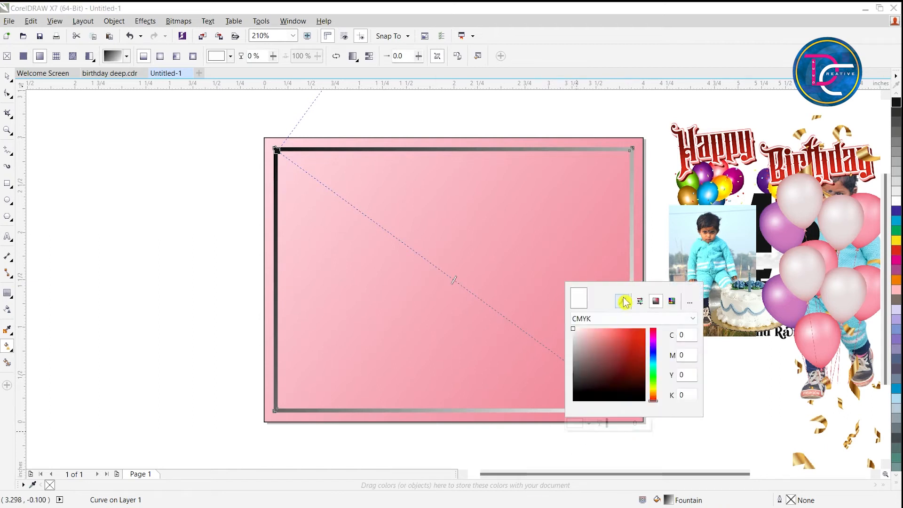
{"action": "left_click", "coordinate": [804, 449]}
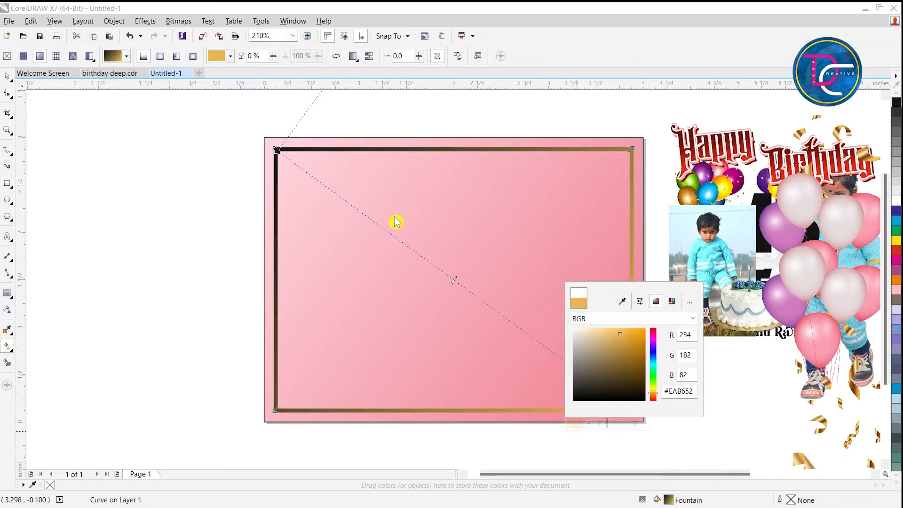
{"action": "double_click", "coordinate": [433, 264]}
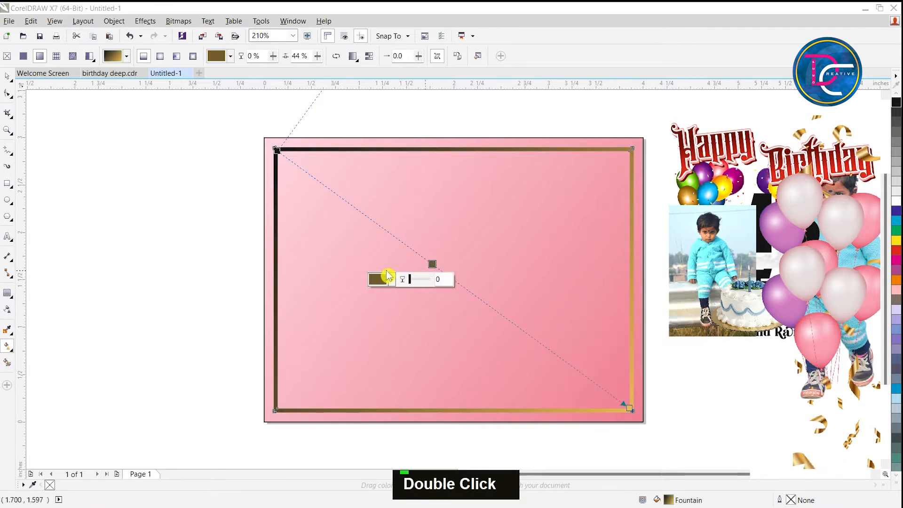
{"action": "left_click", "coordinate": [378, 282]}
{"action": "left_click", "coordinate": [425, 307]}
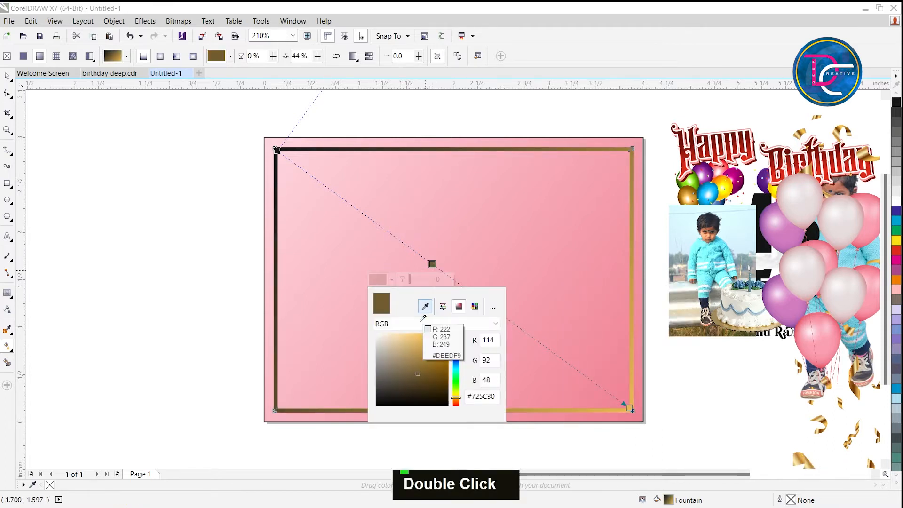
{"action": "left_click", "coordinate": [799, 458]}
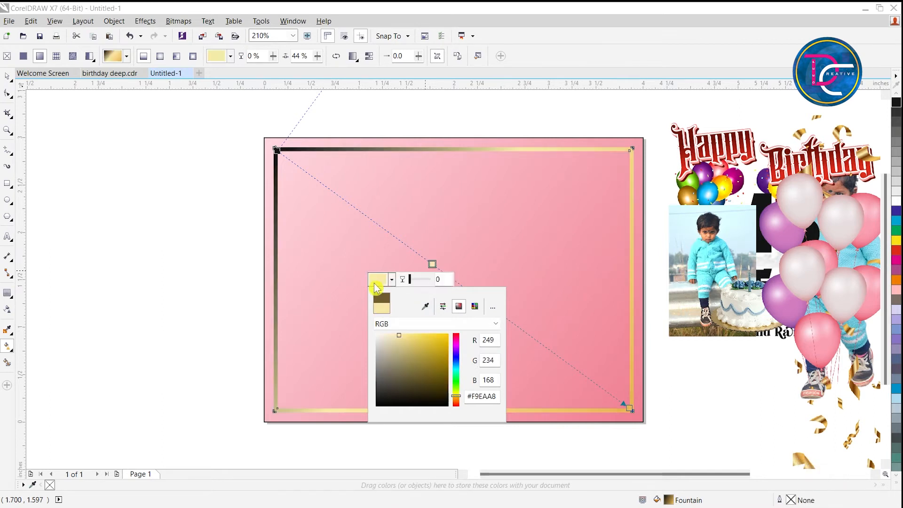
Set the frame gradient's start colour to gold #DCA64B, sampled from the confetti.
{"action": "left_click", "coordinate": [276, 151]}
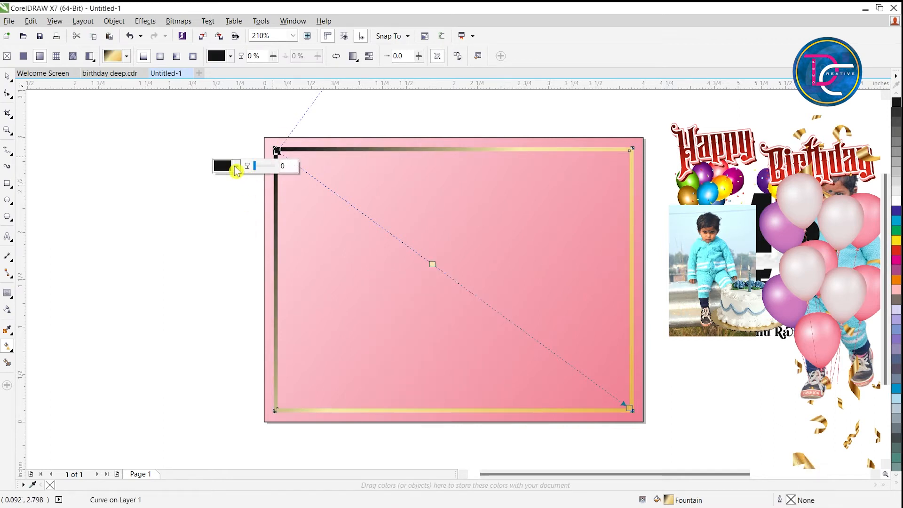
{"action": "left_click", "coordinate": [237, 166]}
{"action": "left_click", "coordinate": [270, 194]}
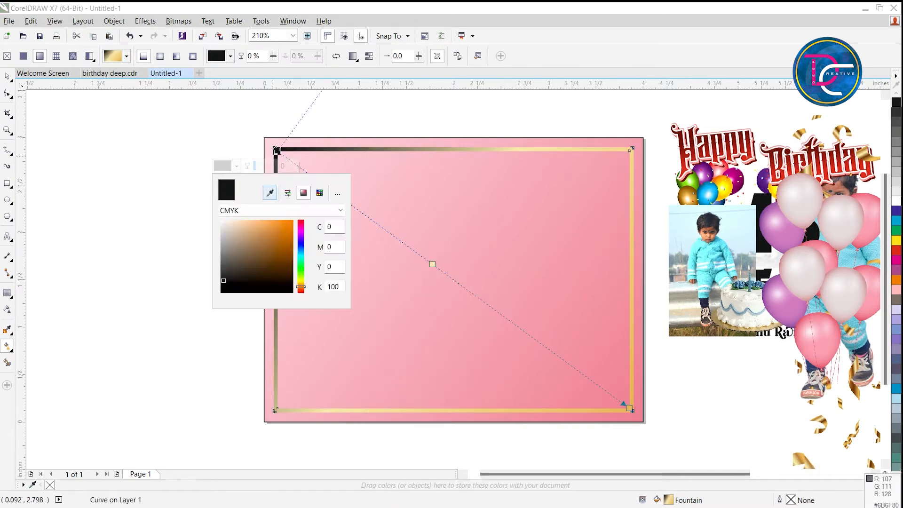
{"action": "left_click", "coordinate": [802, 450]}
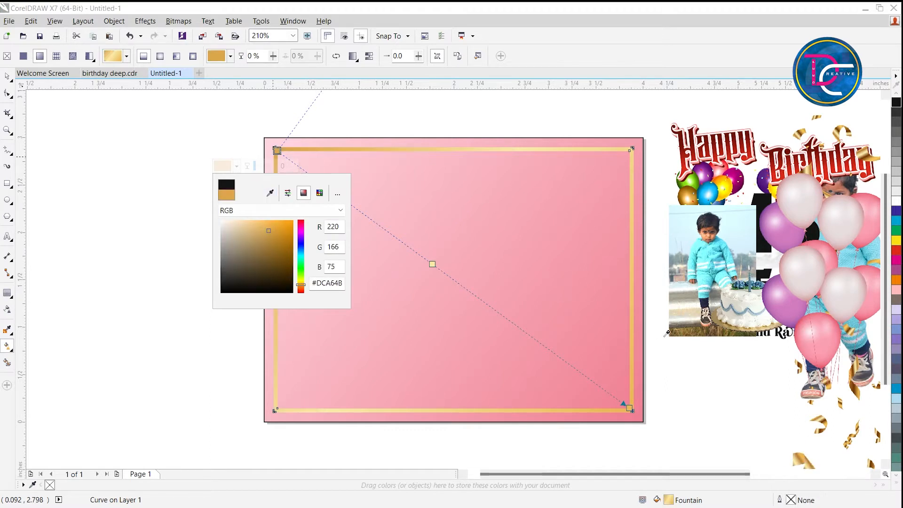
{"action": "double_click", "coordinate": [670, 338]}
{"action": "key", "text": "ctrl+space"}
Remove the outline from the pink background rectangle.
{"action": "double_click", "coordinate": [414, 246]}
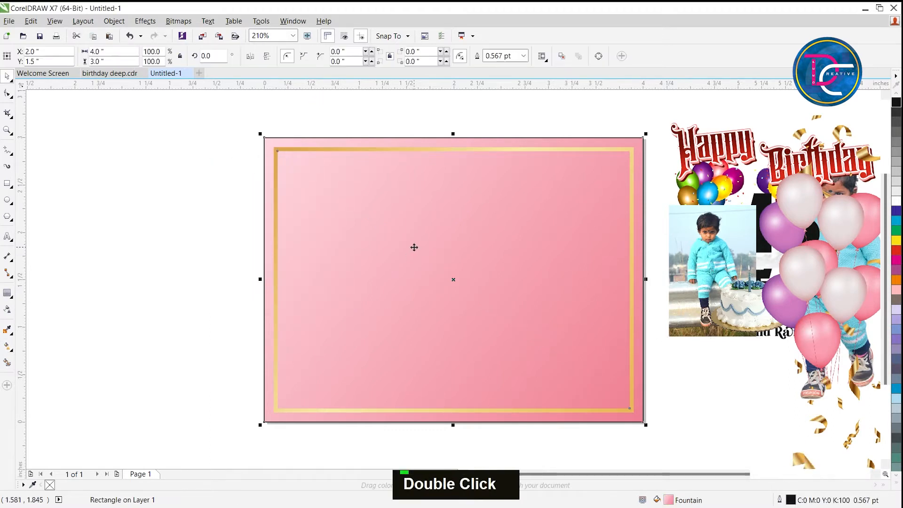
{"action": "key", "text": "ctrl+z"}
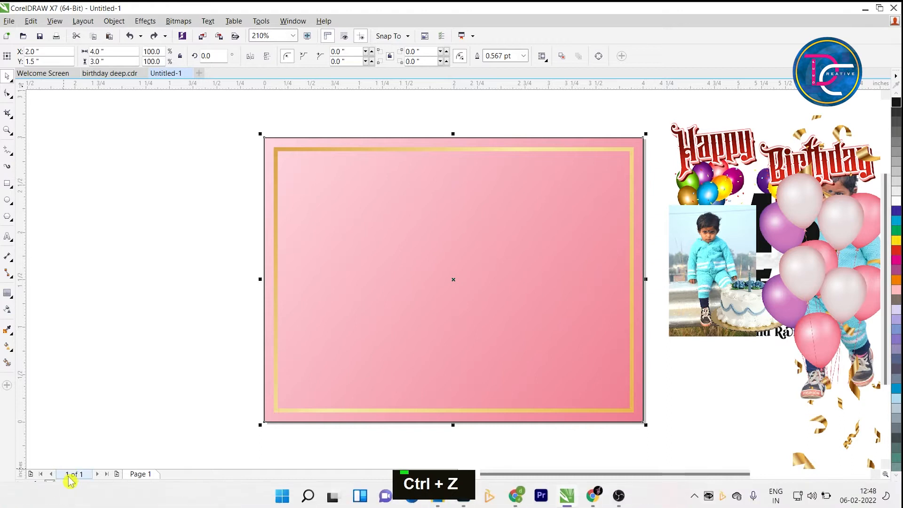
{"action": "right_click", "coordinate": [49, 485]}
{"action": "left_click", "coordinate": [182, 254]}
{"action": "left_click", "coordinate": [751, 175]}
{"action": "left_click", "coordinate": [731, 284]}
Move the gold confetti image over the card and enlarge it to about 4.25 x 4.22 in.
{"action": "key", "text": "z"}
{"action": "left_click_drag", "start_coordinate": [246, 105], "coordinate": [840, 440]}
{"action": "key", "text": "ctrl+space"}
{"action": "double_click", "coordinate": [806, 429]}
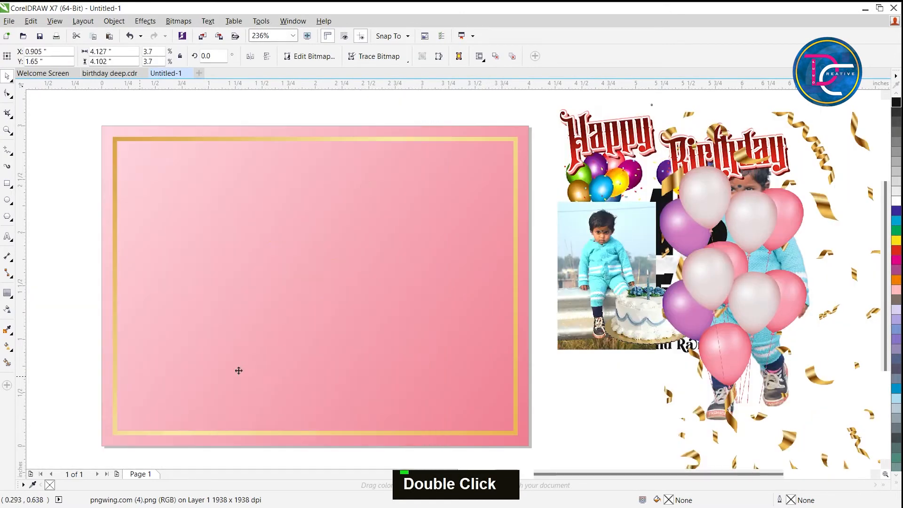
{"action": "left_click_drag", "start_coordinate": [393, 324], "coordinate": [509, 339]}
{"action": "scroll", "coordinate": [511, 334], "scroll_direction": "down", "scroll_amount": 2}
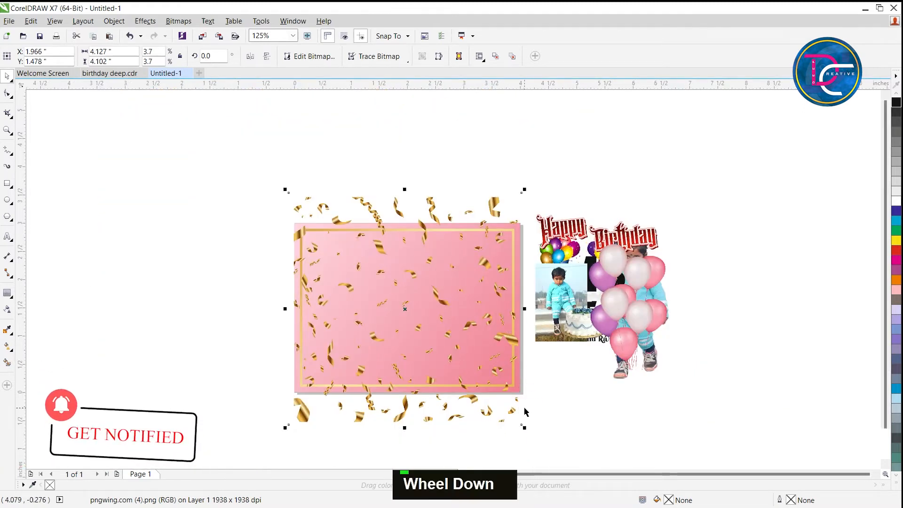
{"action": "left_click_drag", "start_coordinate": [524, 427], "coordinate": [531, 433]}
Pull the confetti image off the card and PowerClip it into the pink background rectangle.
{"action": "scroll", "coordinate": [524, 322], "scroll_direction": "up", "scroll_amount": 2}
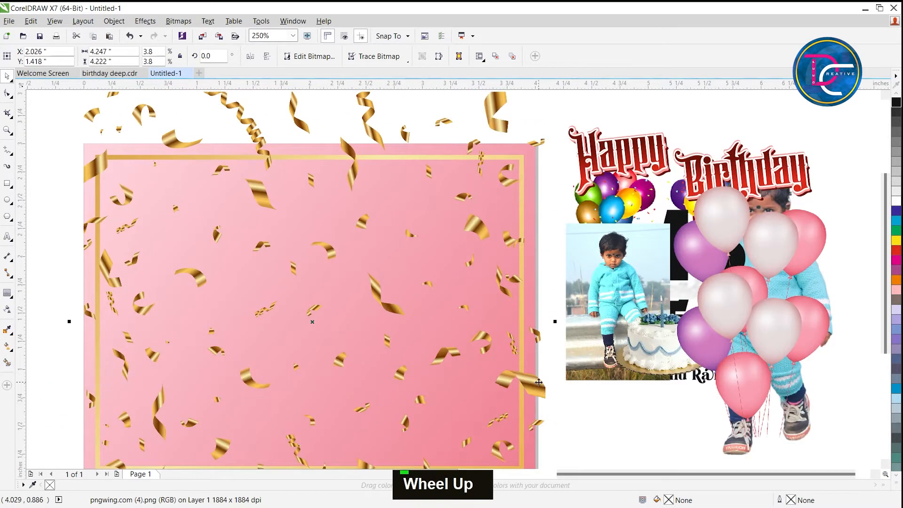
{"action": "scroll", "coordinate": [539, 382], "scroll_direction": "down", "scroll_amount": 2}
{"action": "left_click_drag", "start_coordinate": [538, 382], "coordinate": [298, 362]}
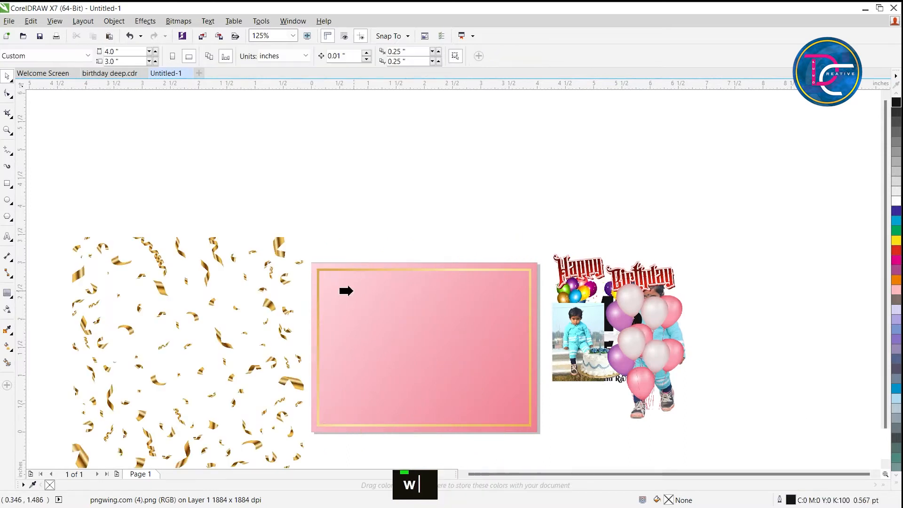
{"action": "left_click", "coordinate": [330, 263]}
Place the pink, white and purple balloon bunch over the card's left edge and PowerClip it into the background.
{"action": "key", "text": "z"}
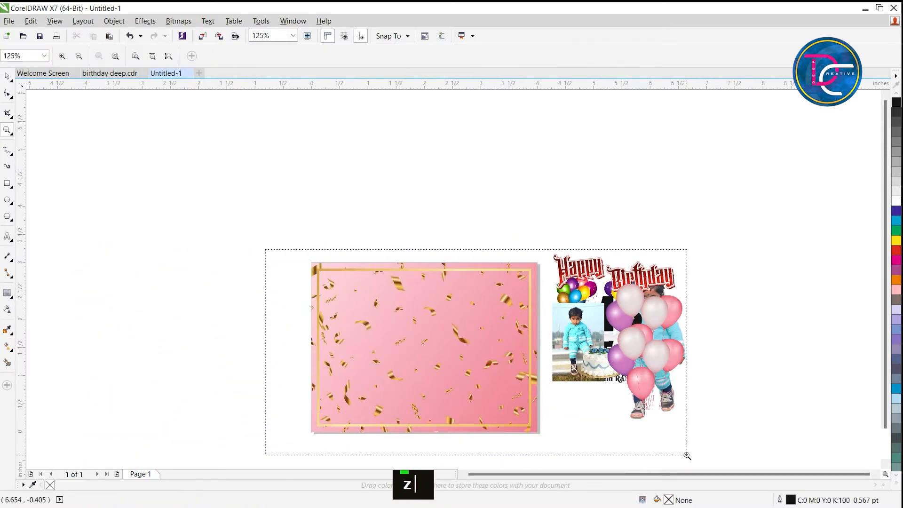
{"action": "left_click_drag", "start_coordinate": [265, 249], "coordinate": [687, 455]}
{"action": "key", "text": "space"}
{"action": "left_click_drag", "start_coordinate": [785, 288], "coordinate": [587, 270]}
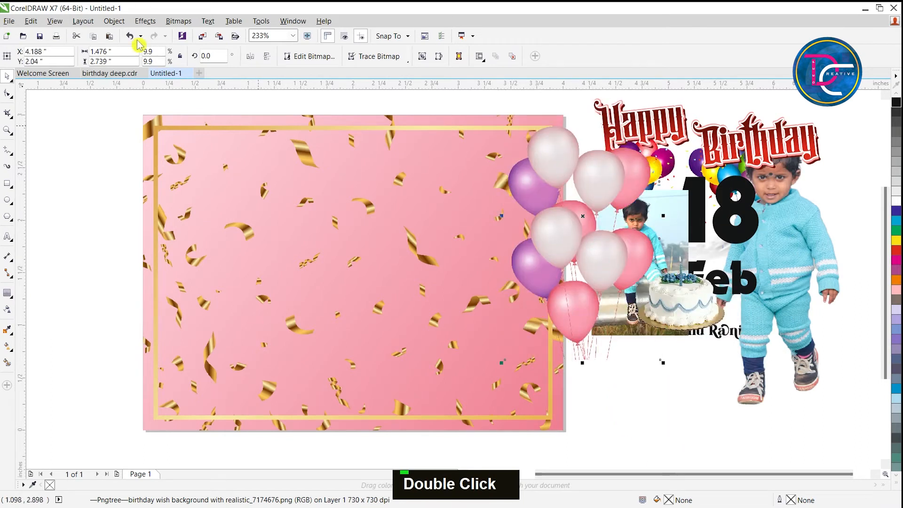
{"action": "left_click_drag", "start_coordinate": [563, 242], "coordinate": [109, 232]}
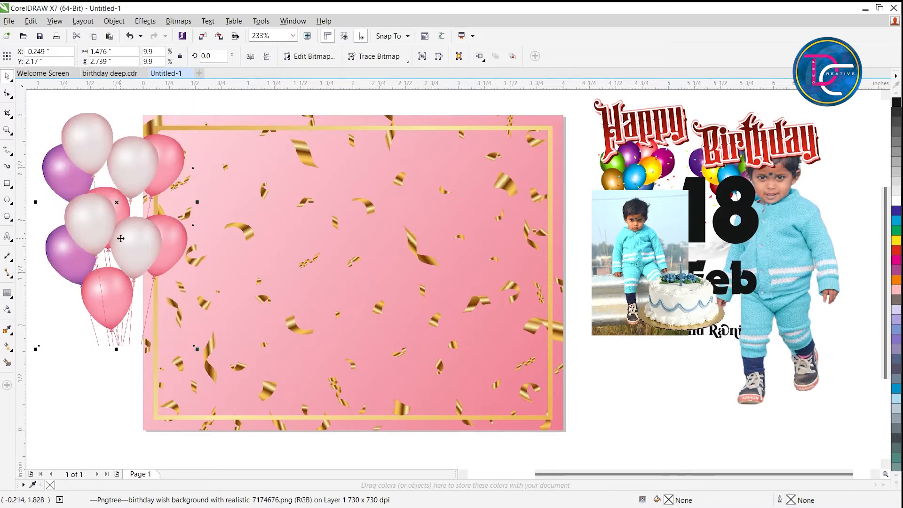
{"action": "key", "text": "w"}
{"action": "left_click", "coordinate": [206, 117]}
Select the balloon bunch inside the PowerClip and move it forward in the stacking order.
{"action": "key", "text": "Escape"}
{"action": "key", "text": "Tab"}
{"action": "left_click", "coordinate": [171, 165], "text": "ctrl+alt"}
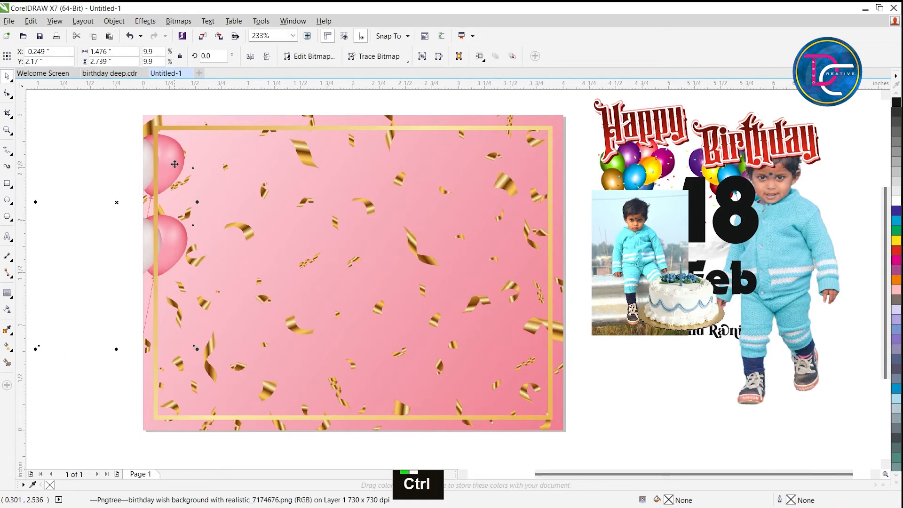
{"action": "key", "text": "ctrl+Page_Up"}
{"action": "key", "text": "ctrl+Page_Up"}
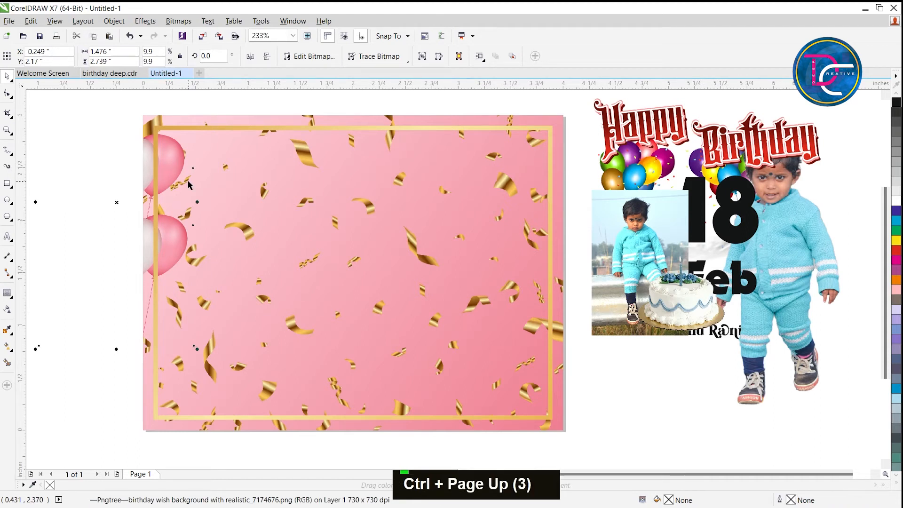
Duplicate the clipped balloon bunch at the card's right edge and mirror the copy horizontally.
{"action": "left_click_drag", "start_coordinate": [116, 201], "coordinate": [535, 314]}
{"action": "right_click", "coordinate": [536, 314]}
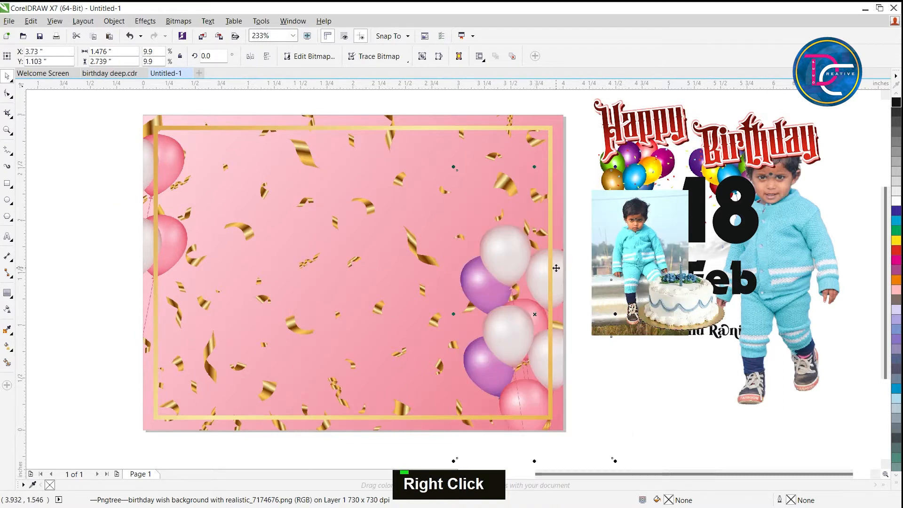
{"action": "left_click", "coordinate": [250, 56]}
{"action": "left_click_drag", "start_coordinate": [528, 234], "coordinate": [525, 245]}
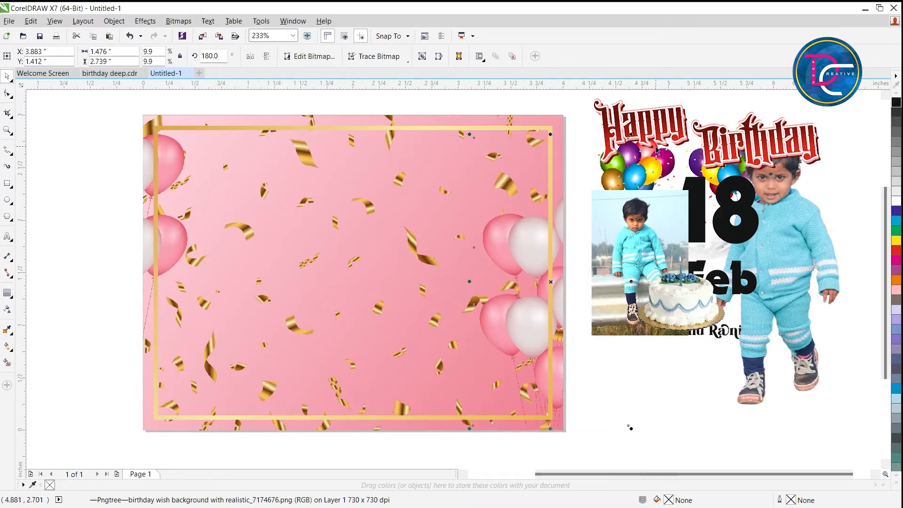
Enlarge the mirrored balloon bunch to about 1.78 x 3.30 in and nudge it left and slightly down.
{"action": "left_click_drag", "start_coordinate": [631, 135], "coordinate": [658, 105]}
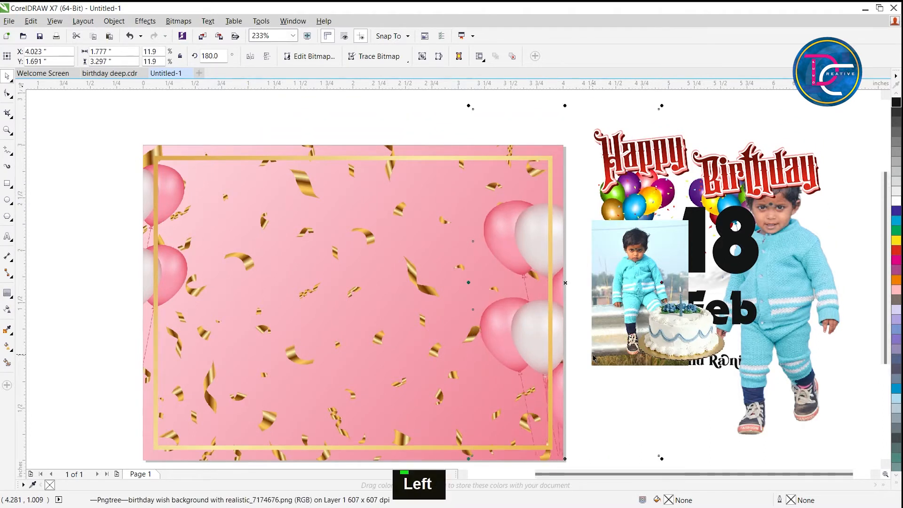
{"action": "key", "text": "Left"}
{"action": "key", "text": "Left"}
{"action": "key", "text": "Left"}
{"action": "key", "text": "Left"}
{"action": "key", "text": "Left"}
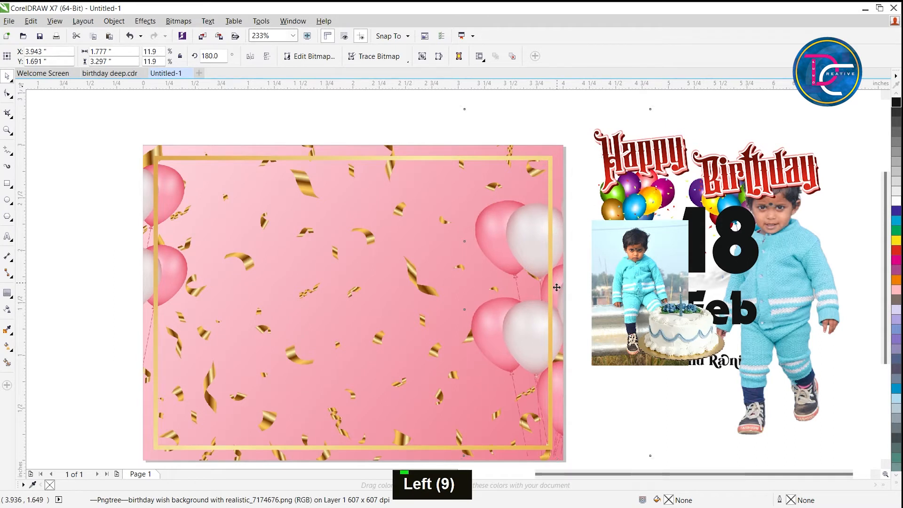
{"action": "key", "text": "Down"}
{"action": "key", "text": "Down"}
Rotate the mirrored balloons to about 171.1°, adjust their position at the right edge and enlarge them to about 2.41 x 3.76 in.
{"action": "left_click_drag", "start_coordinate": [654, 106], "coordinate": [668, 130]}
{"action": "key", "text": "Down"}
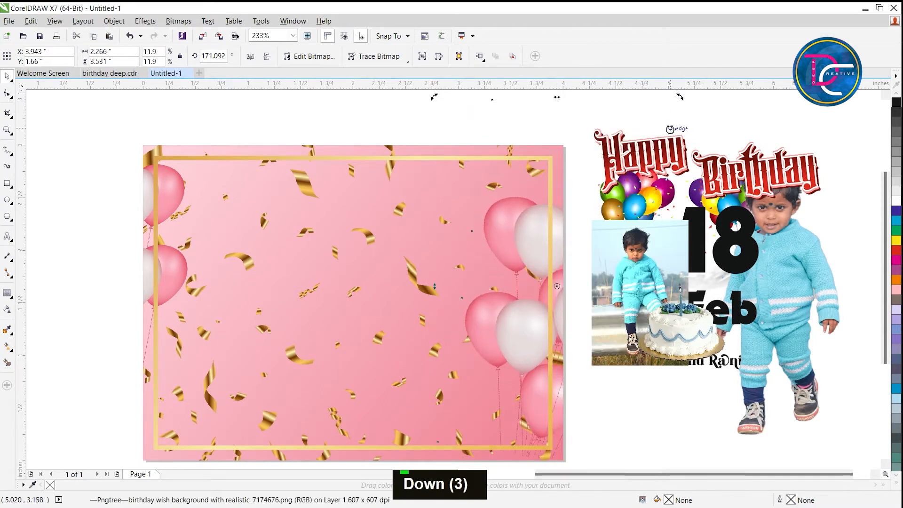
{"action": "key", "text": "Right"}
{"action": "key", "text": "Down"}
{"action": "key", "text": "Right"}
{"action": "key", "text": "Down"}
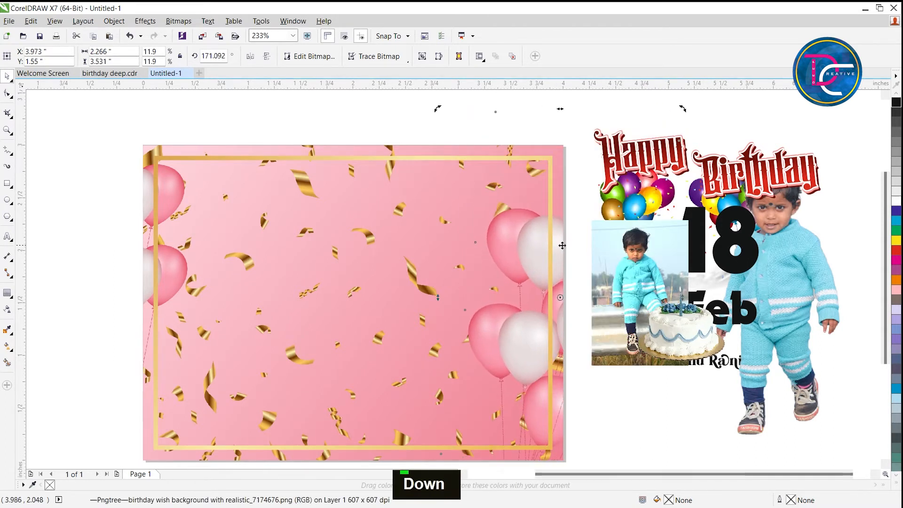
{"action": "key", "text": "Up"}
{"action": "left_click_drag", "start_coordinate": [683, 106], "coordinate": [697, 98]}
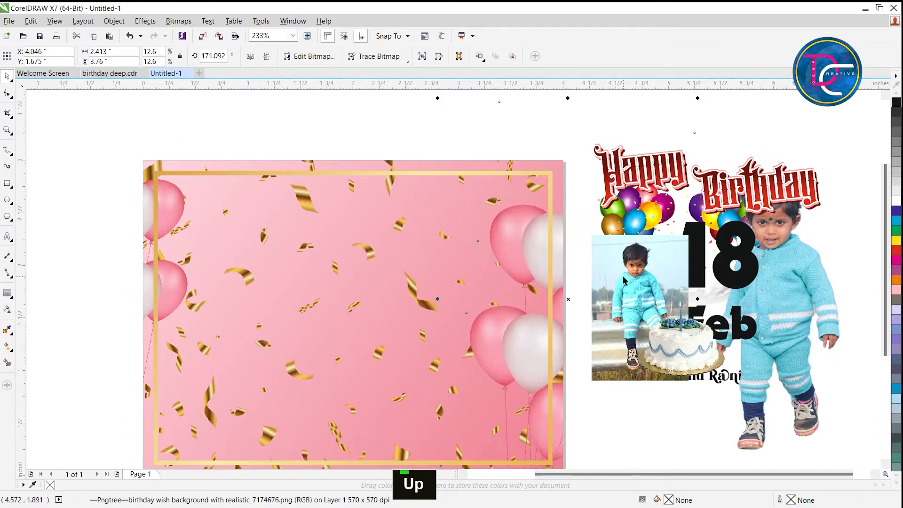
Position the cutout of the standing child on the right side of the card, in front of the balloons.
{"action": "left_click", "coordinate": [819, 402]}
{"action": "left_click_drag", "start_coordinate": [791, 342], "coordinate": [479, 332]}
{"action": "left_click_drag", "start_coordinate": [472, 320], "coordinate": [474, 314]}
{"action": "key", "text": "Down"}
{"action": "key", "text": "Down"}
{"action": "key", "text": "Right"}
{"action": "key", "text": "Right"}
{"action": "key", "text": "Left"}
{"action": "key", "text": "Left"}
{"action": "key", "text": "Right"}
Move the rectangular child photo out of the way and place the colourful balloon banner in the card's lower-left corner.
{"action": "left_click", "coordinate": [619, 406]}
{"action": "left_click_drag", "start_coordinate": [632, 350], "coordinate": [662, 471]}
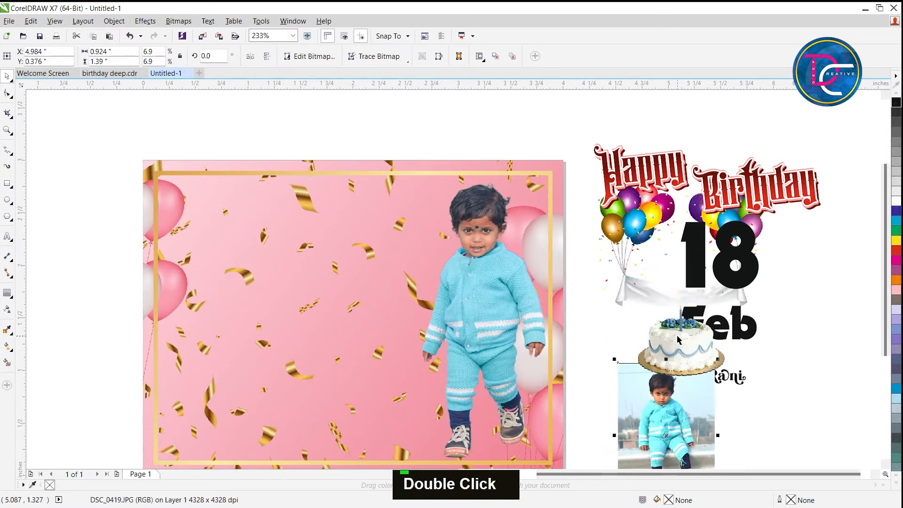
{"action": "left_click", "coordinate": [704, 335]}
{"action": "left_click_drag", "start_coordinate": [646, 292], "coordinate": [571, 370]}
{"action": "left_click_drag", "start_coordinate": [54, 488], "coordinate": [205, 434]}
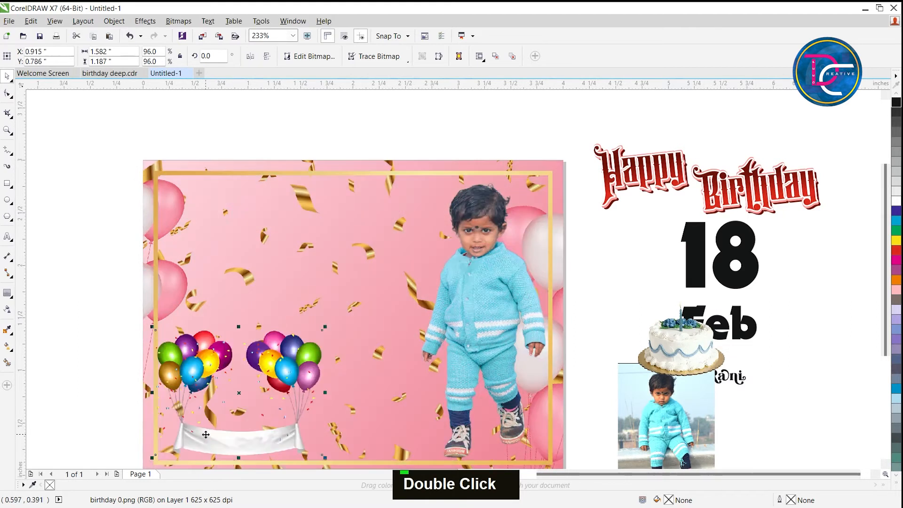
{"action": "key", "text": "Right"}
{"action": "key", "text": "Right"}
{"action": "key", "text": "Right"}
{"action": "key", "text": "Right"}
{"action": "key", "text": "Left"}
{"action": "key", "text": "Right"}
Place the cake image on the banner between its two balloon bunches.
{"action": "left_click", "coordinate": [686, 360]}
{"action": "left_click_drag", "start_coordinate": [686, 360], "coordinate": [258, 405]}
{"action": "scroll", "coordinate": [259, 405], "scroll_direction": "up", "scroll_amount": 2}
{"action": "scroll", "coordinate": [259, 405], "scroll_direction": "down", "scroll_amount": 2}
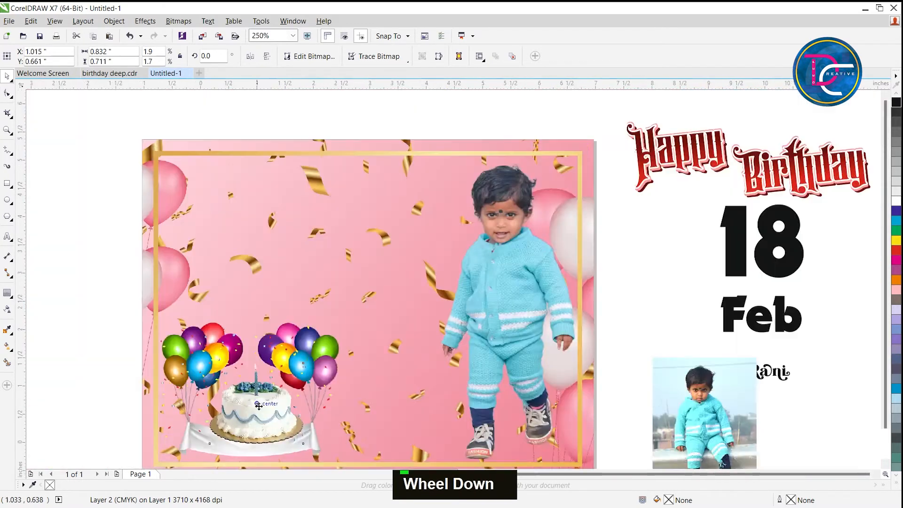
{"action": "scroll", "coordinate": [259, 406], "scroll_direction": "down", "scroll_amount": 1}
{"action": "scroll", "coordinate": [258, 405], "scroll_direction": "up", "scroll_amount": 3}
Send the cake backward in the stacking order until its base sits behind the white banner.
{"action": "key", "text": "ctrl+Page_Down"}
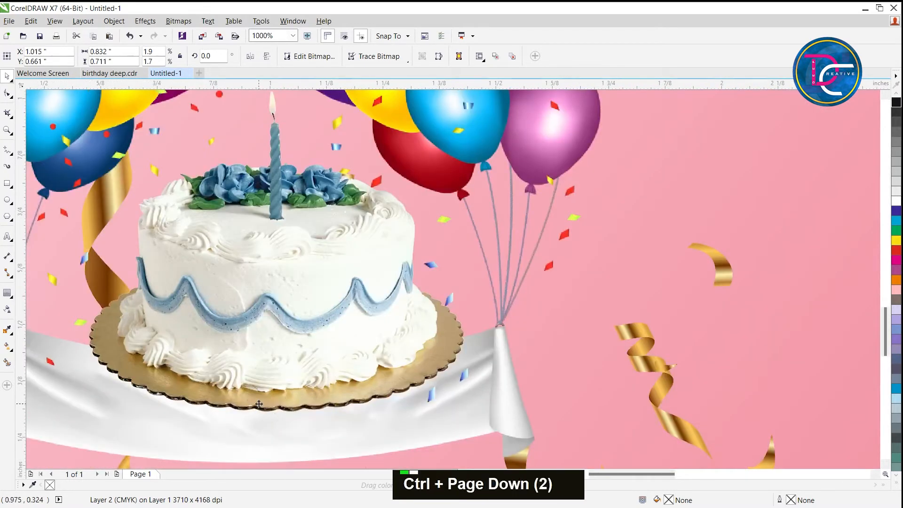
{"action": "key", "text": "ctrl+Page_Down"}
{"action": "key", "text": "ctrl+Page_Down"}
{"action": "key", "text": "ctrl+Page_Down"}
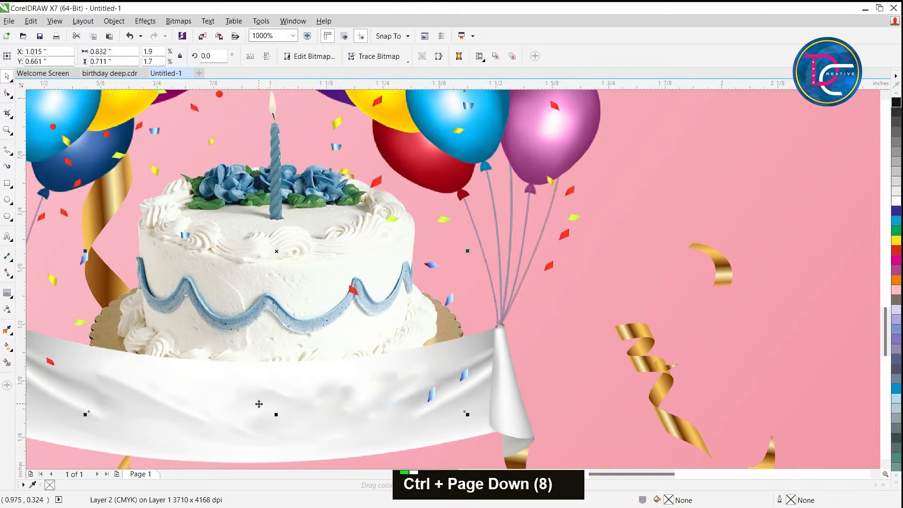
{"action": "key", "text": "ctrl+Page_Up"}
Nudge the cake left to centre it between the banner's balloon bunches.
{"action": "key", "text": "Left"}
{"action": "key", "text": "Left"}
{"action": "key", "text": "Left"}
{"action": "key", "text": "Left"}
{"action": "key", "text": "Left"}
{"action": "scroll", "coordinate": [289, 352], "scroll_direction": "down", "scroll_amount": 1}
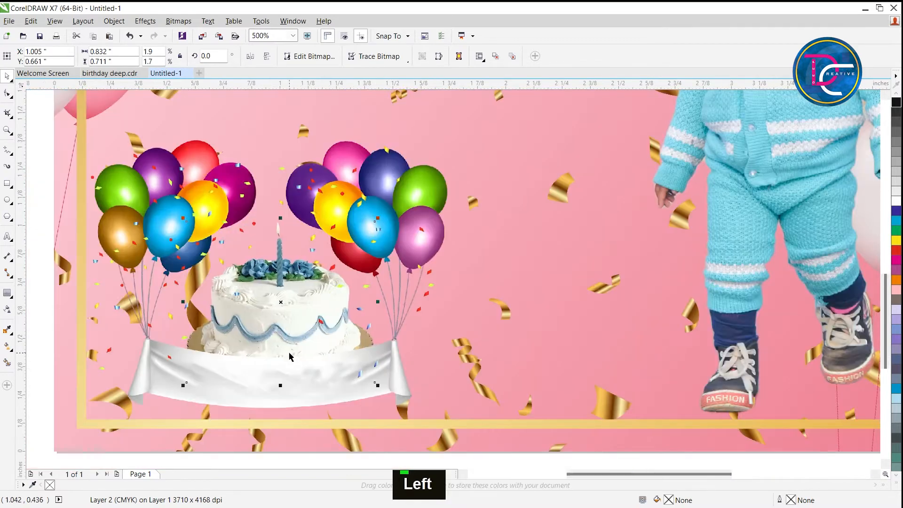
{"action": "key", "text": "Left"}
{"action": "key", "text": "Right"}
{"action": "key", "text": "Right"}
{"action": "scroll", "coordinate": [289, 352], "scroll_direction": "down", "scroll_amount": 1}
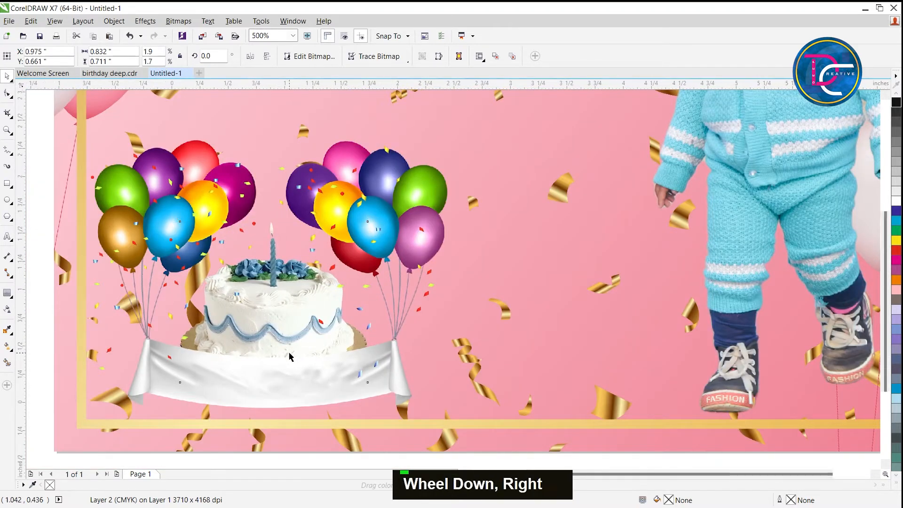
Centre the child's name text on the white banner and fill it with red (C0 M100 Y100 K0).
{"action": "left_click", "coordinate": [799, 297]}
{"action": "left_click_drag", "start_coordinate": [800, 297], "coordinate": [281, 368]}
{"action": "scroll", "coordinate": [293, 369], "scroll_direction": "up", "scroll_amount": 1}
{"action": "key", "text": "Right"}
{"action": "key", "text": "Up"}
{"action": "key", "text": "Down"}
{"action": "left_click", "coordinate": [896, 250]}
{"action": "key", "text": "Up"}
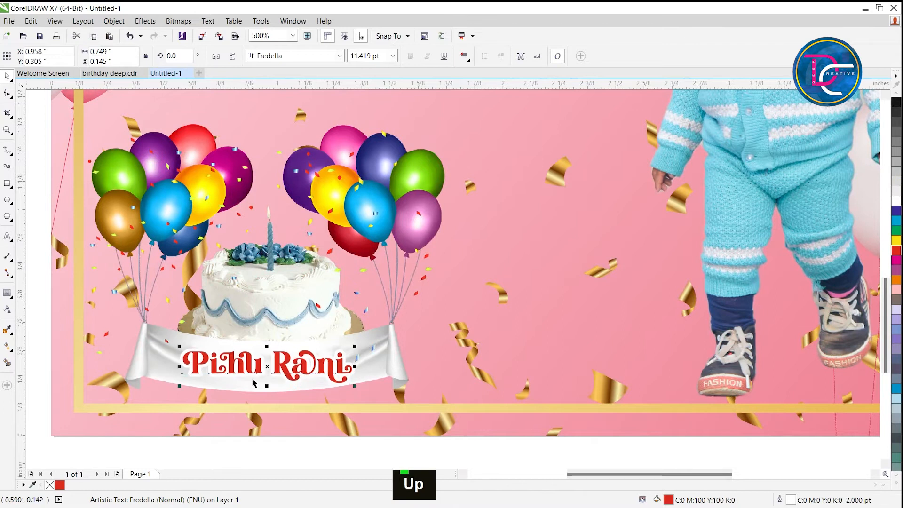
Bend the name text along the banner's curve with a Single Arc envelope and nudge it up slightly.
{"action": "scroll", "coordinate": [283, 370], "scroll_direction": "up", "scroll_amount": 1}
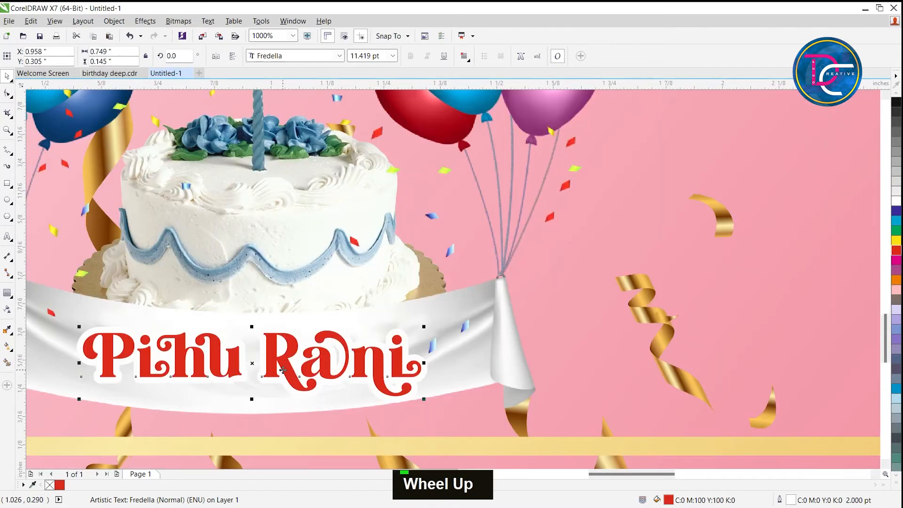
{"action": "left_click", "coordinate": [11, 297]}
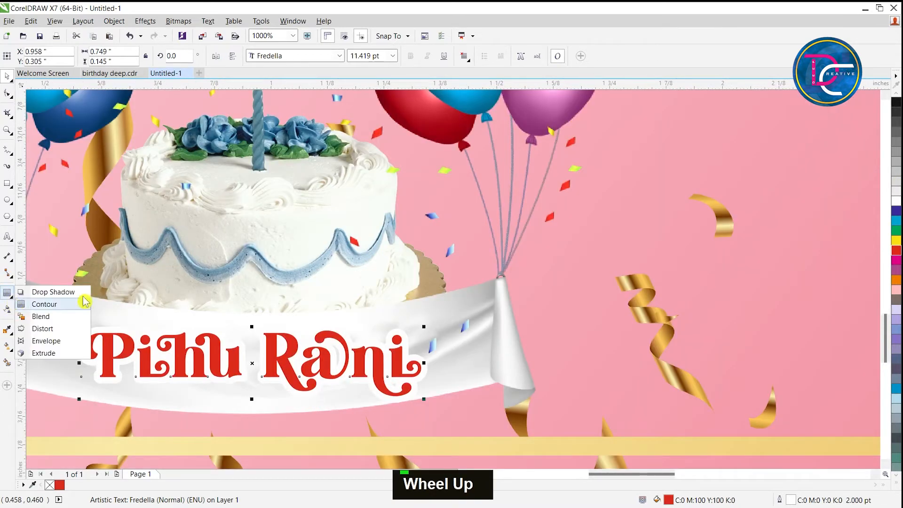
{"action": "left_click", "coordinate": [47, 341]}
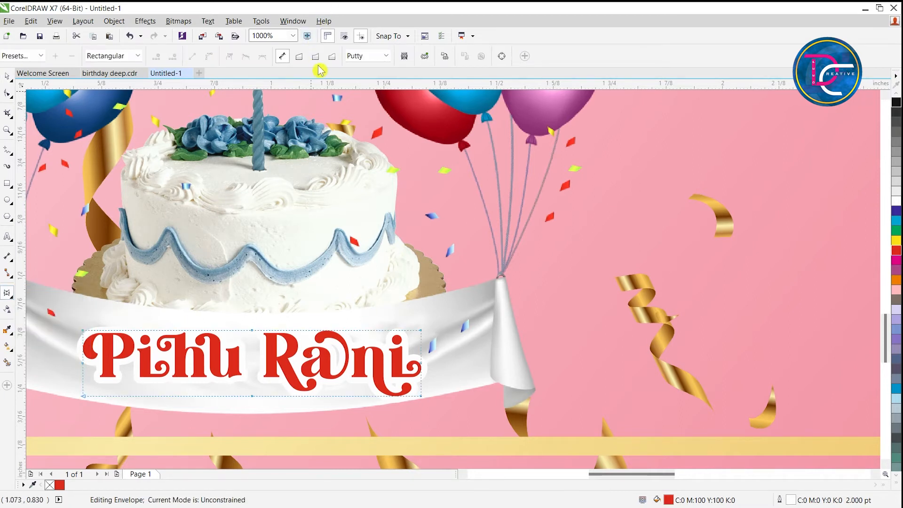
{"action": "left_click", "coordinate": [316, 57]}
{"action": "left_click", "coordinate": [252, 332], "text": "ctrl"}
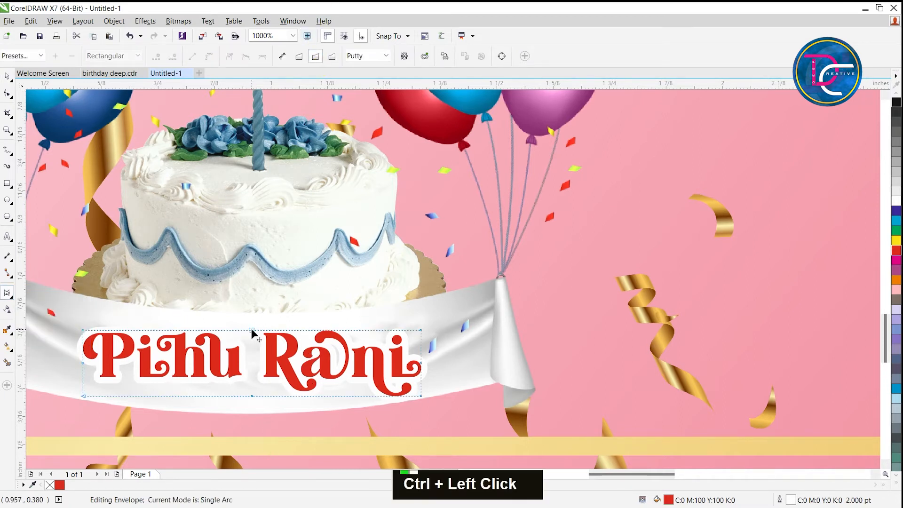
{"action": "key", "text": "ctrl+space"}
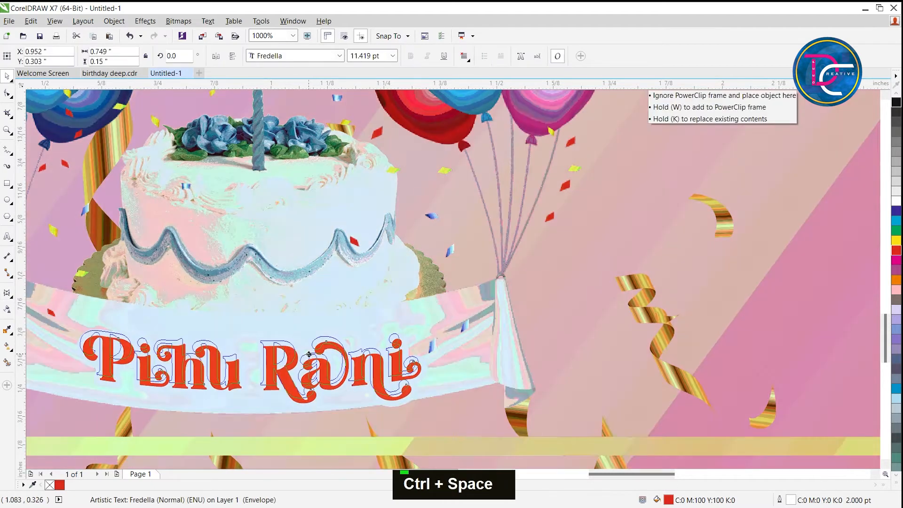
{"action": "key", "text": "Up"}
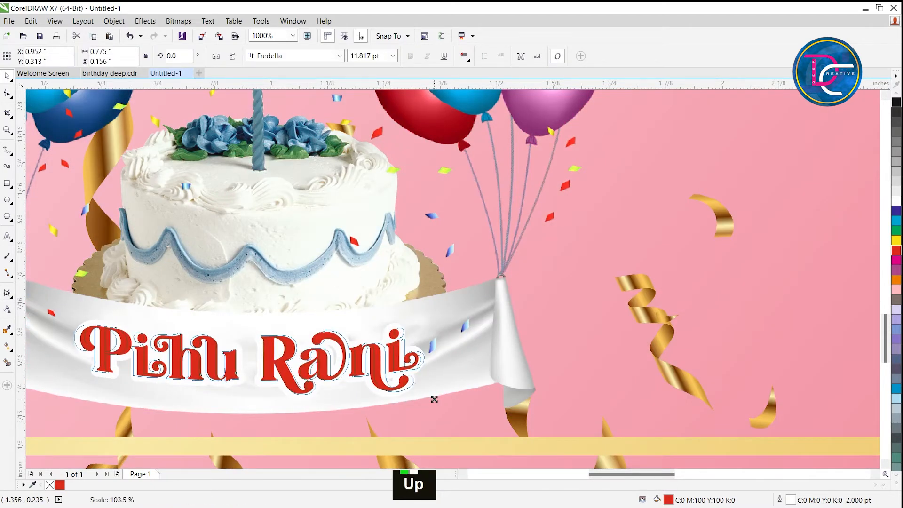
Fine-tune the curved name text's position on the white banner, shifting it slightly.
{"action": "scroll", "coordinate": [382, 373], "scroll_direction": "down", "scroll_amount": 1}
{"action": "left_click_drag", "start_coordinate": [383, 366], "coordinate": [378, 367]}
{"action": "key", "text": "Right"}
{"action": "key", "text": "Up"}
Place the large day number and the month text onto the card between the cake and the child, with the month overlapping the number's base.
{"action": "scroll", "coordinate": [358, 366], "scroll_direction": "down", "scroll_amount": 1}
{"action": "scroll", "coordinate": [359, 366], "scroll_direction": "down", "scroll_amount": 1}
{"action": "key", "text": "z"}
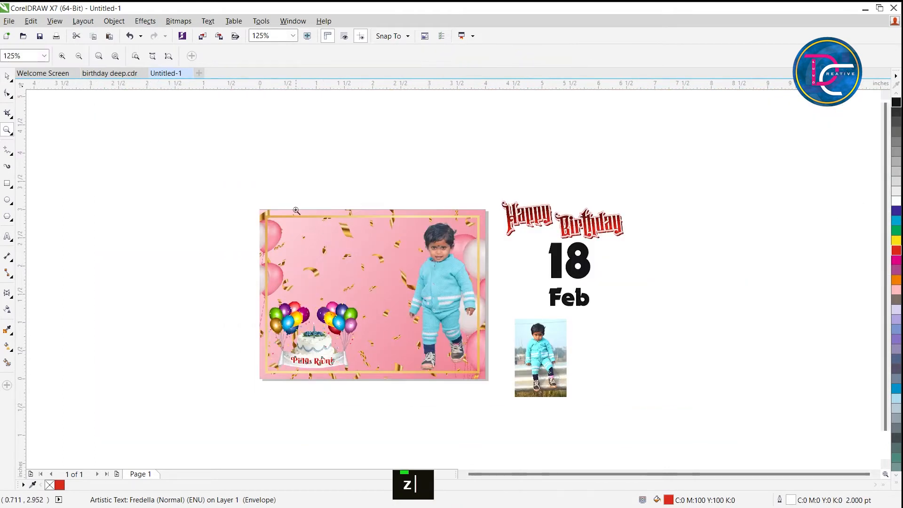
{"action": "left_click_drag", "start_coordinate": [414, 309], "coordinate": [630, 420]}
{"action": "key", "text": "ctrl+space"}
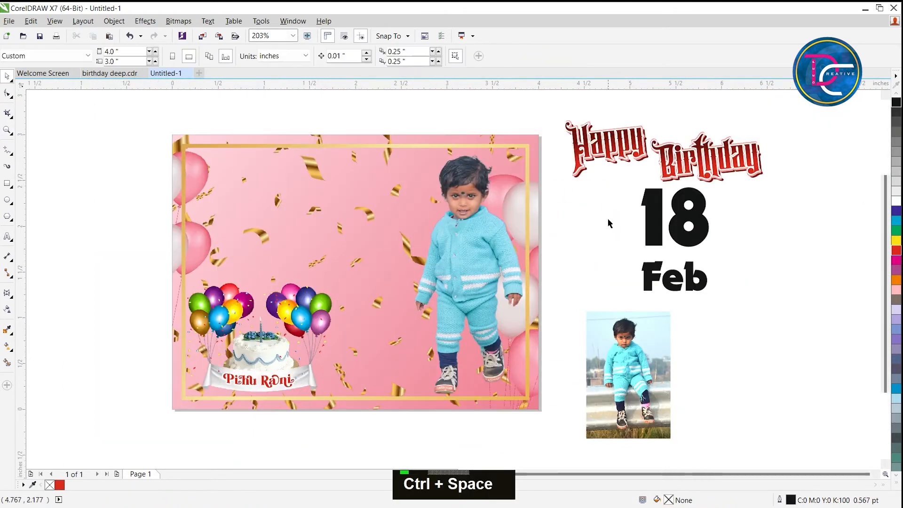
{"action": "left_click", "coordinate": [683, 245]}
{"action": "left_click_drag", "start_coordinate": [682, 244], "coordinate": [395, 332]}
{"action": "left_click", "coordinate": [687, 270]}
{"action": "left_click_drag", "start_coordinate": [686, 270], "coordinate": [402, 352]}
{"action": "scroll", "coordinate": [402, 352], "scroll_direction": "up", "scroll_amount": 3}
{"action": "key", "text": "Down"}
{"action": "key", "text": "Left"}
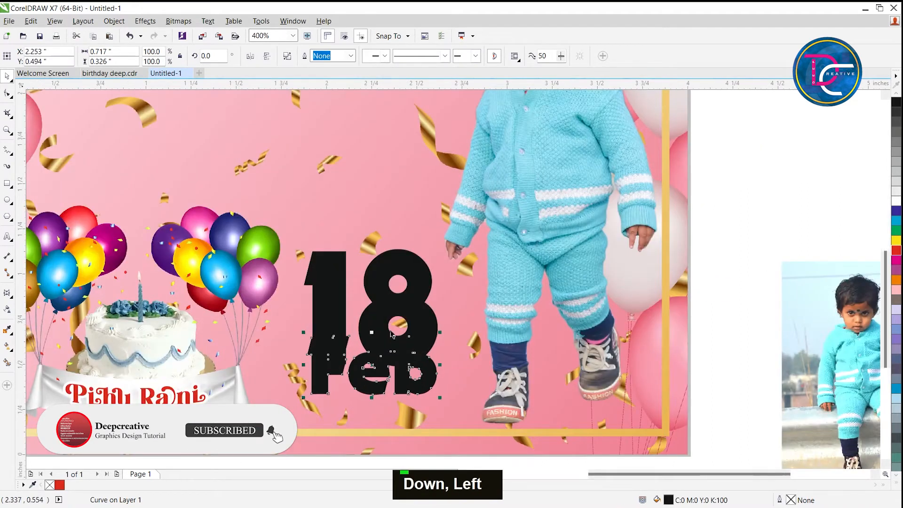
Apply a vertical fountain fill to the day number, running from black to a pink sampled from the card background.
{"action": "key", "text": "g"}
{"action": "left_click_drag", "start_coordinate": [384, 257], "coordinate": [384, 353]}
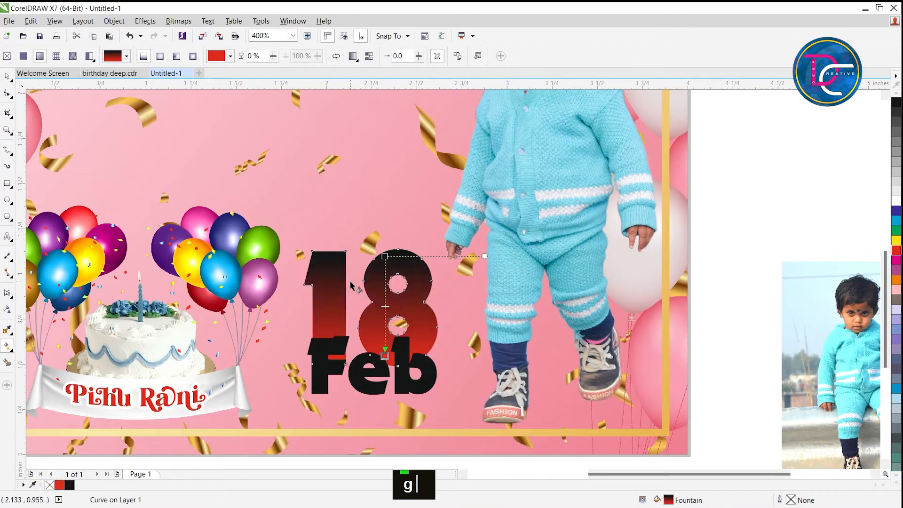
{"action": "left_click", "coordinate": [385, 257]}
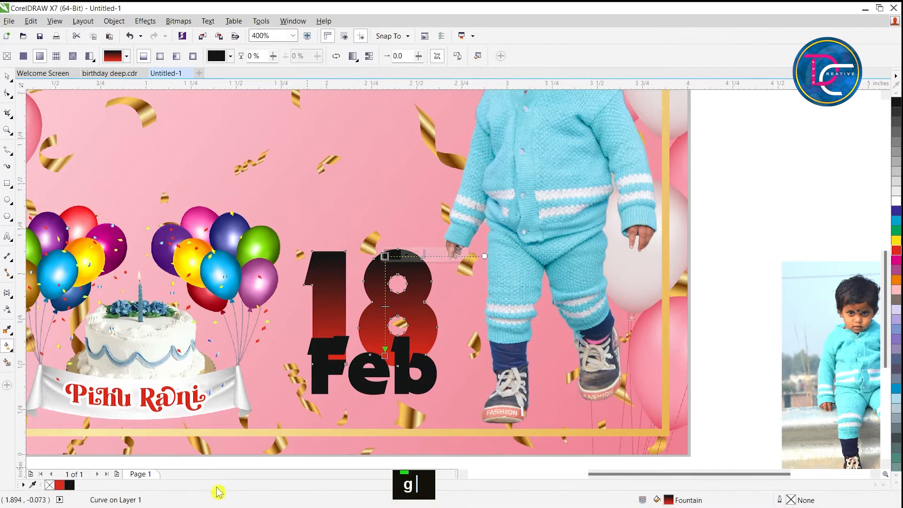
{"action": "left_click", "coordinate": [34, 484]}
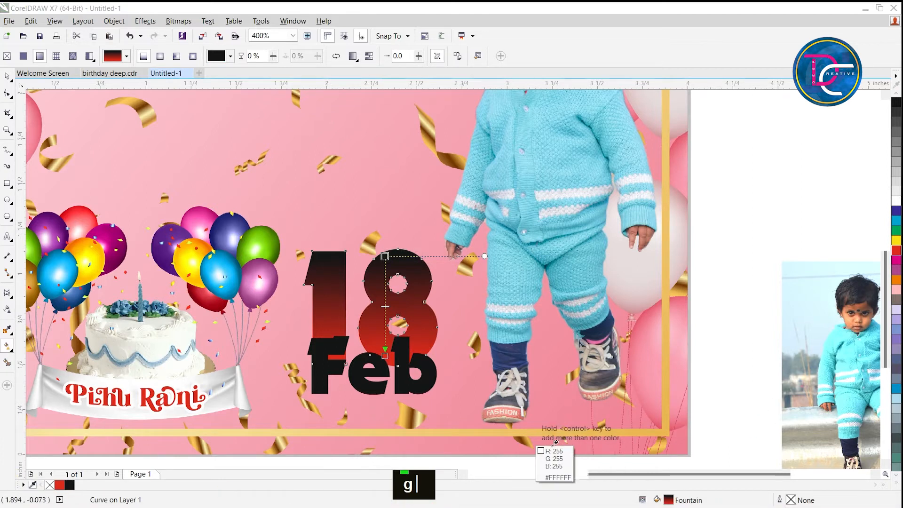
{"action": "left_click", "coordinate": [569, 451]}
{"action": "left_click", "coordinate": [385, 356]}
{"action": "left_click", "coordinate": [79, 485]}
{"action": "left_click", "coordinate": [60, 486]}
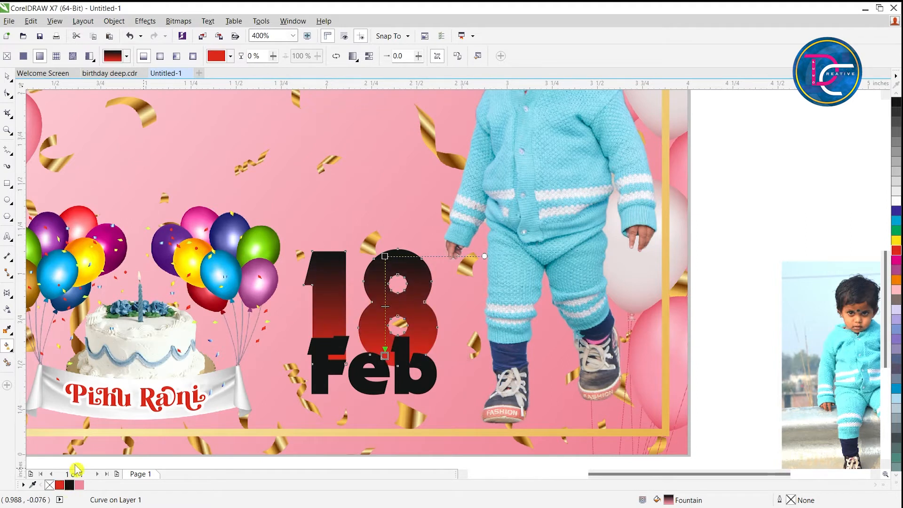
{"action": "key", "text": "space"}
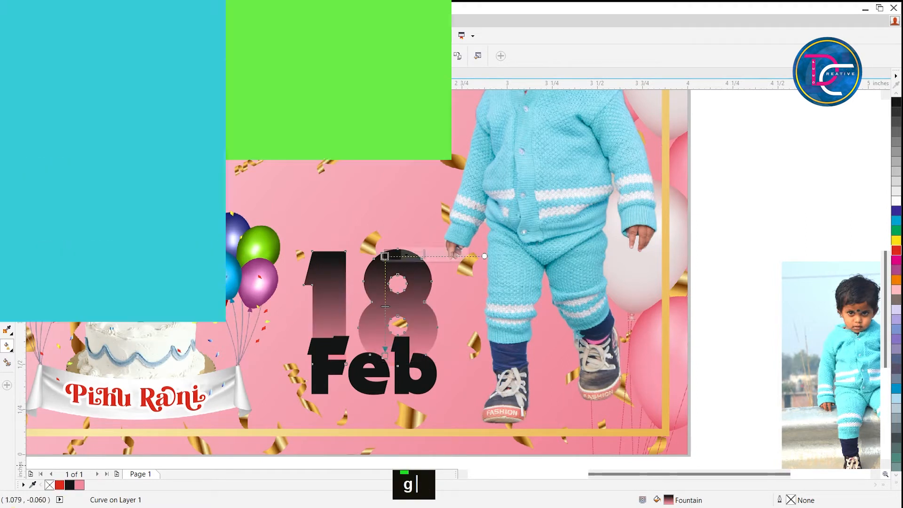
Try a light grey start colour and adjusted gradient length on the day number, and make its fill solid white (C0 M0 Y0 K0).
{"action": "key", "text": "ctrl+space"}
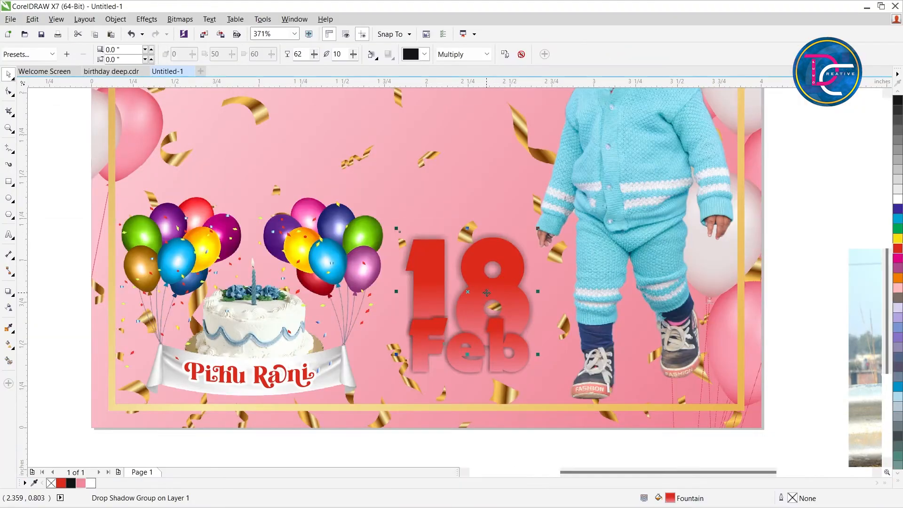
{"action": "key", "text": "g"}
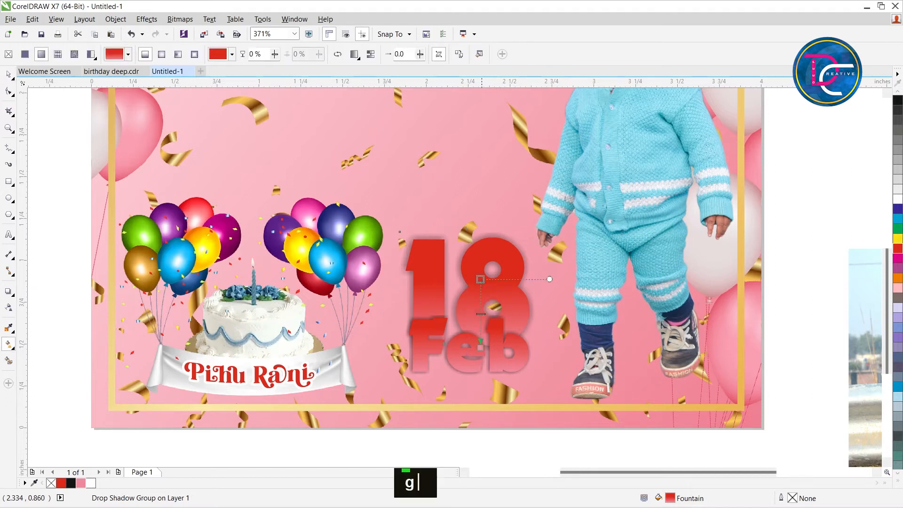
{"action": "left_click", "coordinate": [898, 193]}
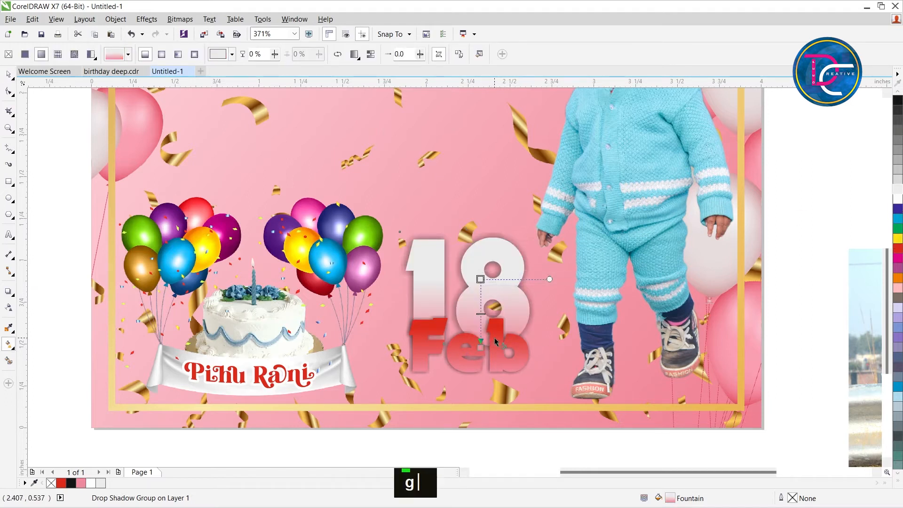
{"action": "left_click_drag", "start_coordinate": [480, 279], "coordinate": [481, 249]}
{"action": "left_click_drag", "start_coordinate": [481, 340], "coordinate": [478, 328]}
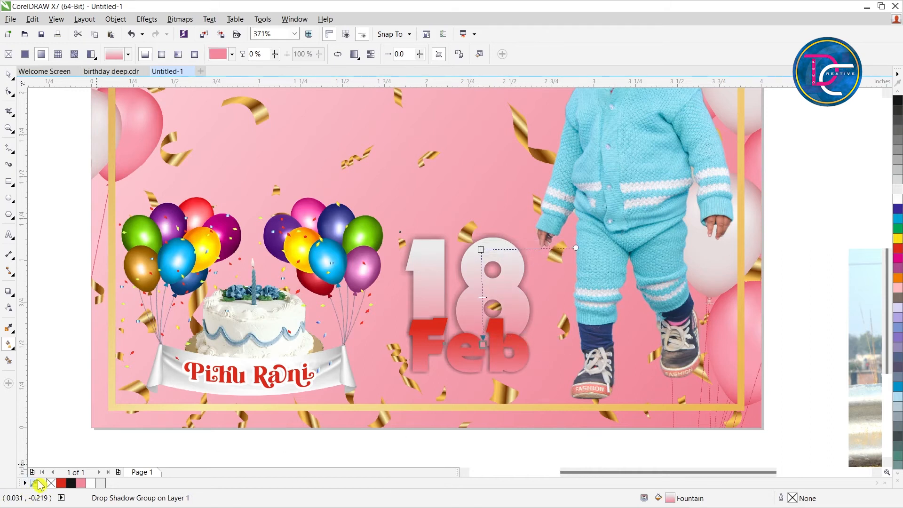
{"action": "key", "text": "ctrl+space"}
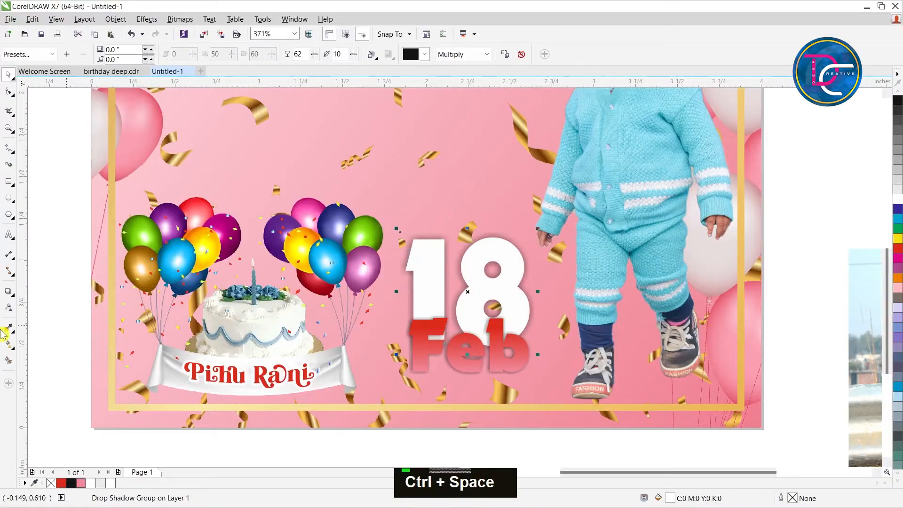
Try a vertical fountain transparency fading the day number towards its base, and undo it.
{"action": "left_click", "coordinate": [10, 308]}
{"action": "left_click_drag", "start_coordinate": [477, 256], "coordinate": [477, 343]}
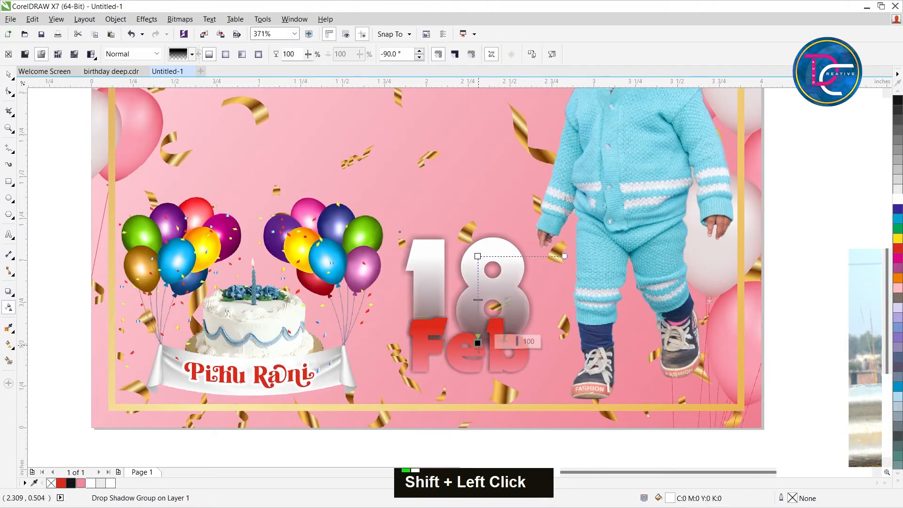
{"action": "key", "text": "ctrl+z"}
{"action": "key", "text": "ctrl+z"}
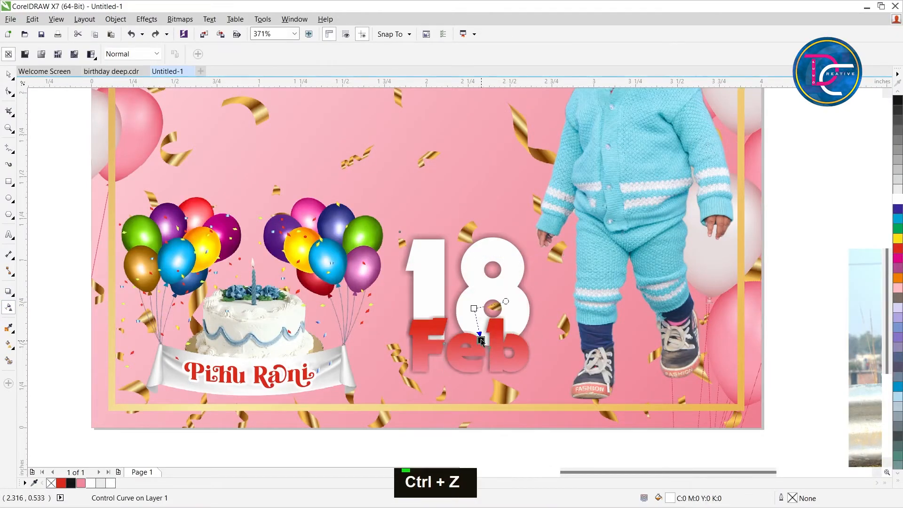
{"action": "key", "text": "ctrl+space"}
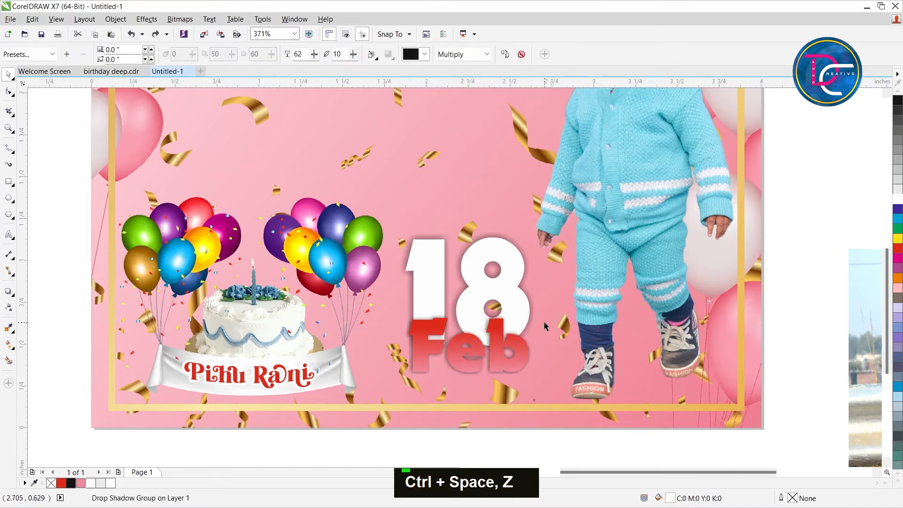
Recolour the month text, trying green and yellow before settling on solid white (C0 M0 Y0 K0).
{"action": "double_click", "coordinate": [497, 364]}
{"action": "left_click", "coordinate": [898, 229]}
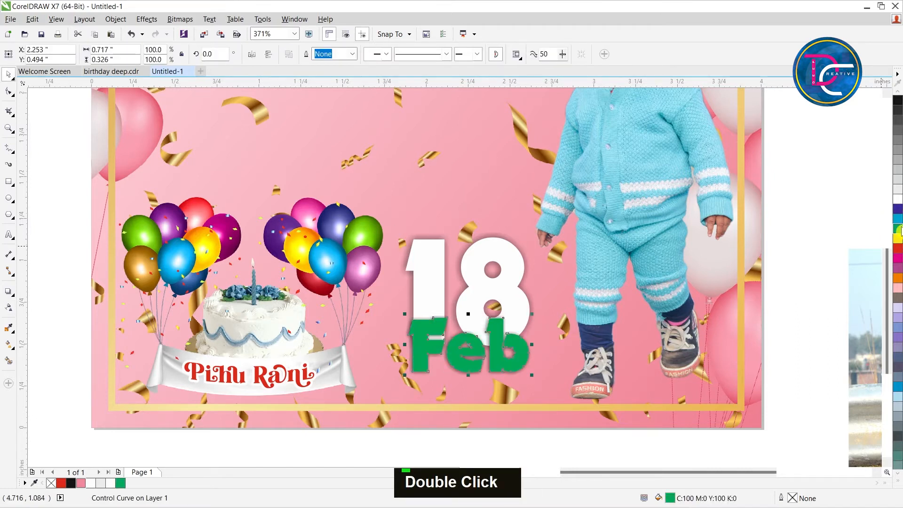
{"action": "left_click", "coordinate": [898, 238]}
{"action": "left_click", "coordinate": [898, 198]}
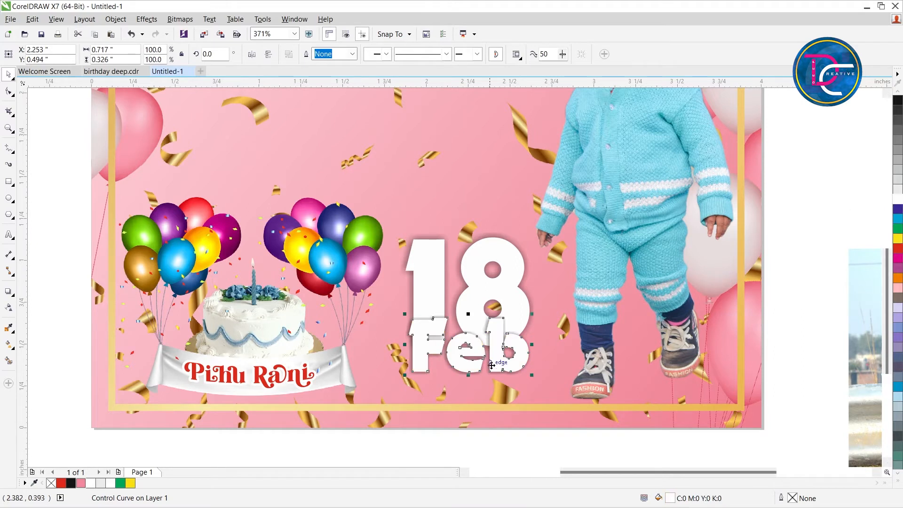
Move the month text slightly lower so it overlaps less of the day number, and fine-tune its horizontal position.
{"action": "left_click", "coordinate": [516, 362]}
{"action": "left_click", "coordinate": [501, 345]}
{"action": "left_click_drag", "start_coordinate": [501, 345], "coordinate": [505, 345]}
{"action": "key", "text": "Down"}
{"action": "key", "text": "Down"}
{"action": "key", "text": "Down"}
{"action": "key", "text": "Left"}
Draw a rectangle above the card's upper-left corner and skew it into a slanted frame about 0.85 in wide and 0.62 in high.
{"action": "scroll", "coordinate": [502, 324], "scroll_direction": "down", "scroll_amount": 2}
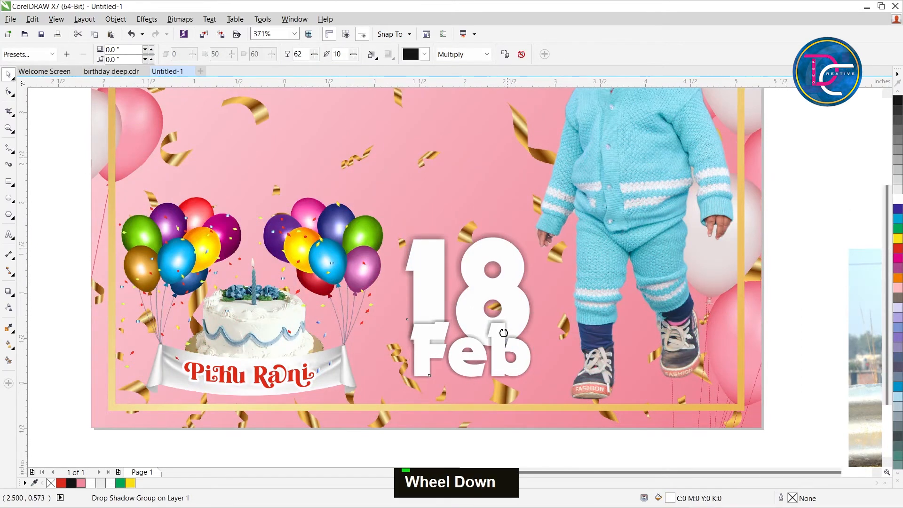
{"action": "scroll", "coordinate": [559, 294], "scroll_direction": "down", "scroll_amount": 2}
{"action": "scroll", "coordinate": [559, 294], "scroll_direction": "up", "scroll_amount": 2}
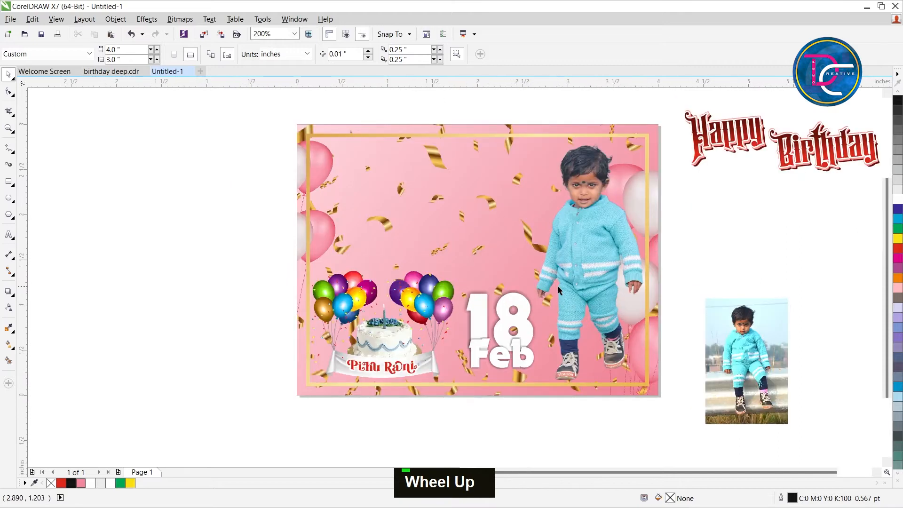
{"action": "scroll", "coordinate": [559, 295], "scroll_direction": "down", "scroll_amount": 2}
{"action": "key", "text": "z"}
{"action": "left_click_drag", "start_coordinate": [393, 157], "coordinate": [693, 353]}
{"action": "key", "text": "ctrl+space"}
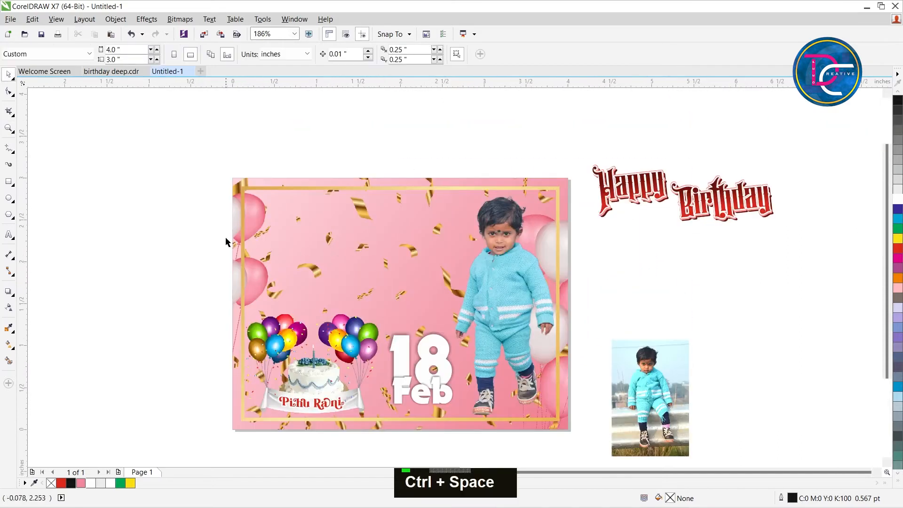
{"action": "left_click", "coordinate": [9, 182]}
{"action": "mouse_move", "coordinate": [214, 120]}
{"action": "left_mouse_down"}
{"action": "mouse_move", "coordinate": [281, 173]}
{"action": "mouse_move", "coordinate": [252, 176]}
{"action": "left_mouse_up"}
{"action": "key", "text": "ctrl+space"}
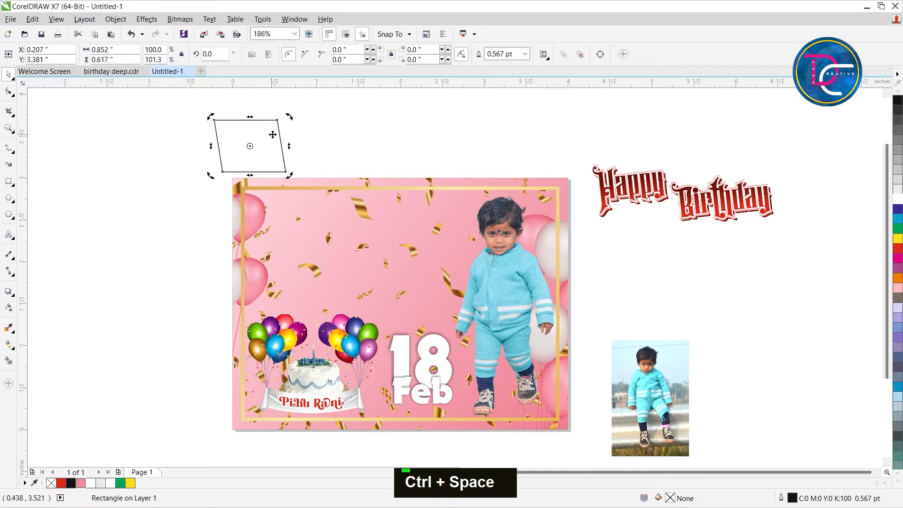
Rotate the frame about 10.7° and duplicate it into three overlapping frames descending across the card, shifting the set slightly up.
{"action": "left_click_drag", "start_coordinate": [289, 146], "coordinate": [398, 306]}
{"action": "double_click", "coordinate": [266, 140]}
{"action": "right_click", "coordinate": [362, 278]}
{"action": "right_click", "coordinate": [398, 307]}
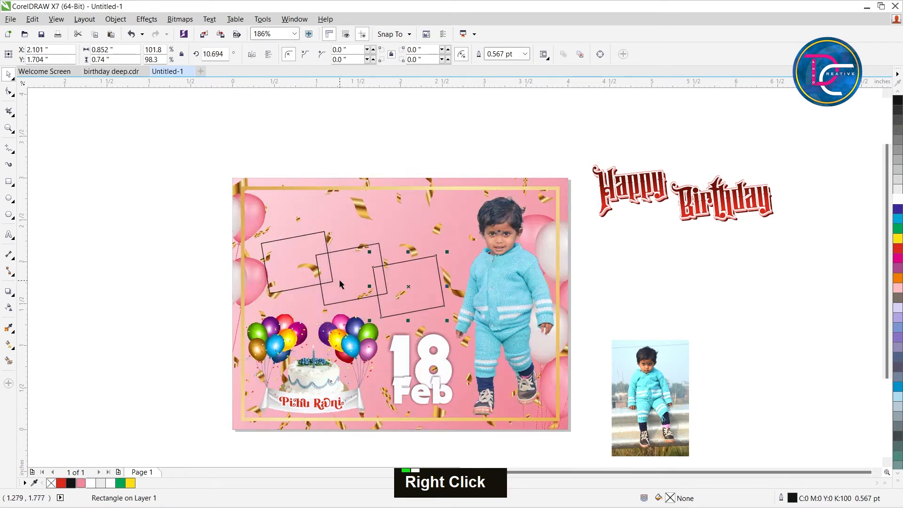
{"action": "left_click", "coordinate": [339, 279], "text": "shift"}
{"action": "left_click", "coordinate": [309, 275], "text": "shift"}
{"action": "left_click_drag", "start_coordinate": [306, 268], "coordinate": [305, 261]}
Fill the three slanted frames with white and remove their outlines.
{"action": "key", "text": "z"}
{"action": "left_click_drag", "start_coordinate": [159, 169], "coordinate": [557, 356]}
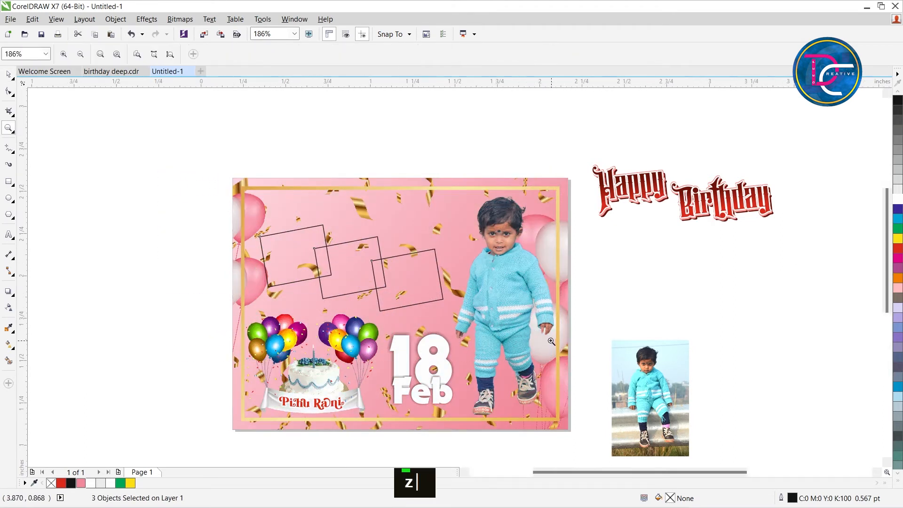
{"action": "key", "text": "ctrl+space"}
{"action": "left_click", "coordinate": [110, 484]}
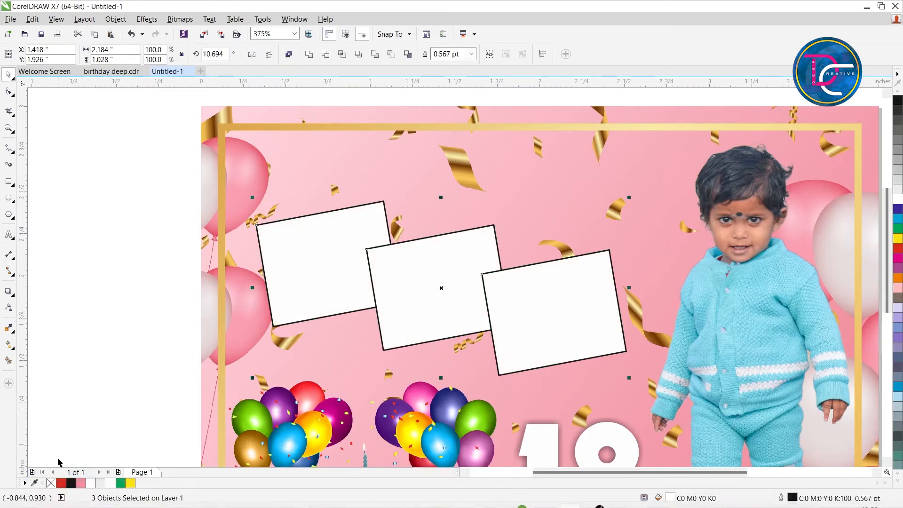
{"action": "right_click", "coordinate": [51, 483]}
Add a drop shadow to the leftmost white frame, cast towards its left side with 50 opacity and feathering 7.
{"action": "double_click", "coordinate": [266, 256]}
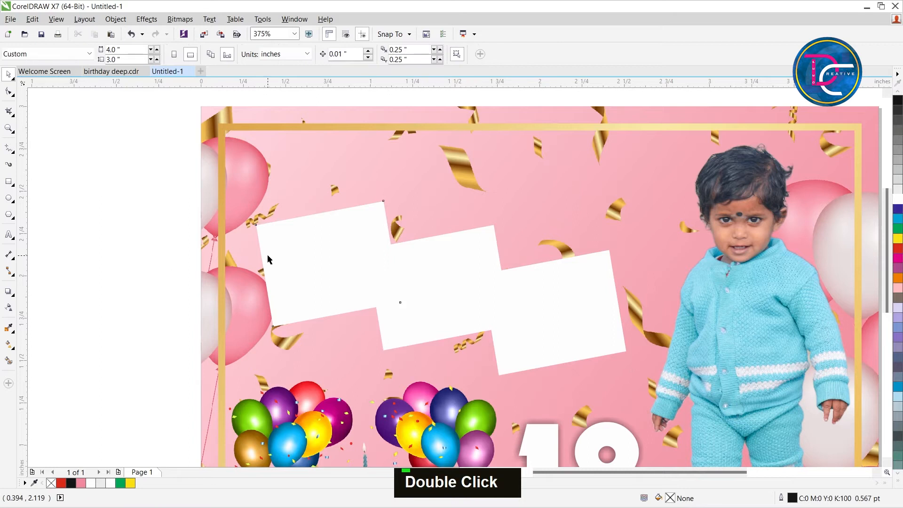
{"action": "left_click", "coordinate": [9, 292]}
{"action": "left_click_drag", "start_coordinate": [369, 250], "coordinate": [255, 257]}
{"action": "key", "text": "ctrl+z"}
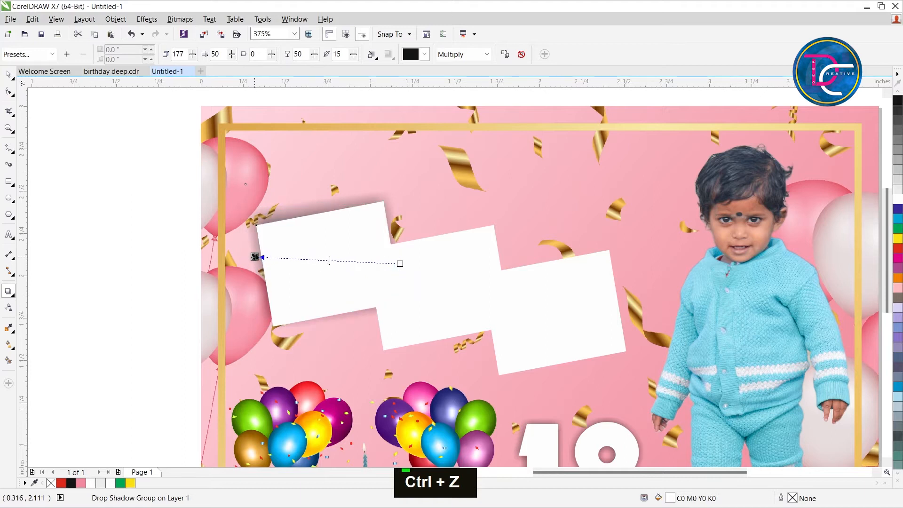
{"action": "left_click_drag", "start_coordinate": [353, 56], "coordinate": [355, 61]}
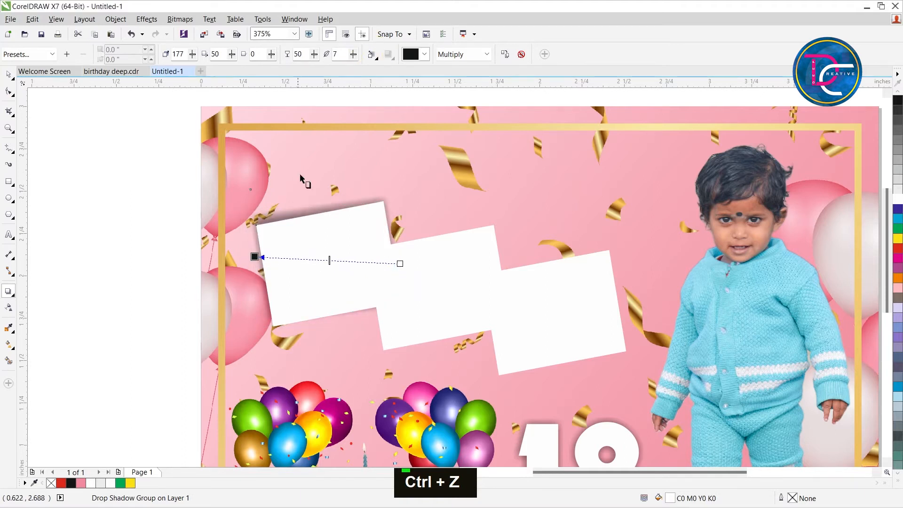
{"action": "left_click_drag", "start_coordinate": [255, 257], "coordinate": [250, 263]}
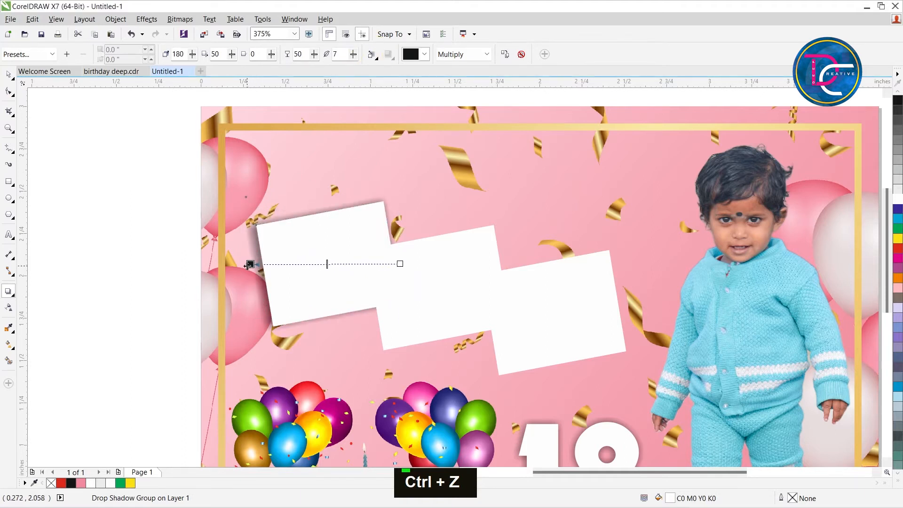
{"action": "key", "text": "ctrl+z"}
{"action": "scroll", "coordinate": [245, 256], "scroll_direction": "up", "scroll_amount": 2}
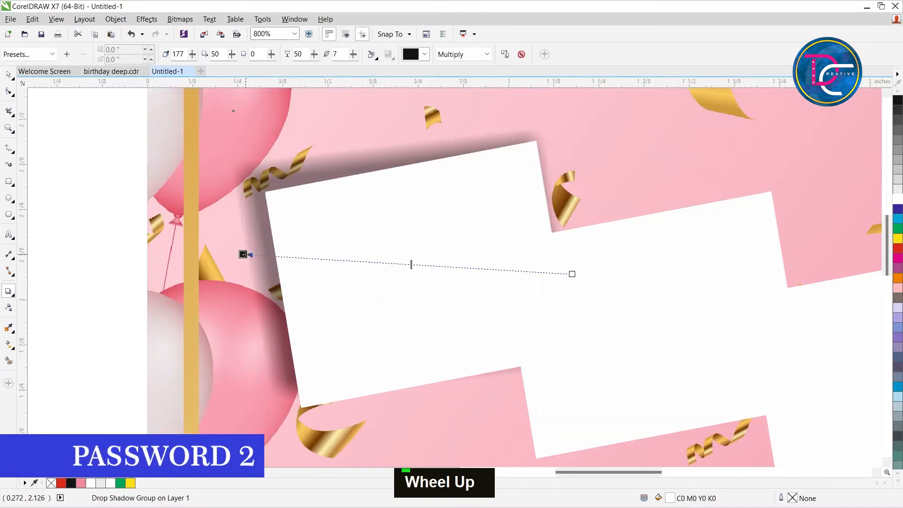
{"action": "scroll", "coordinate": [261, 268], "scroll_direction": "down", "scroll_amount": 2}
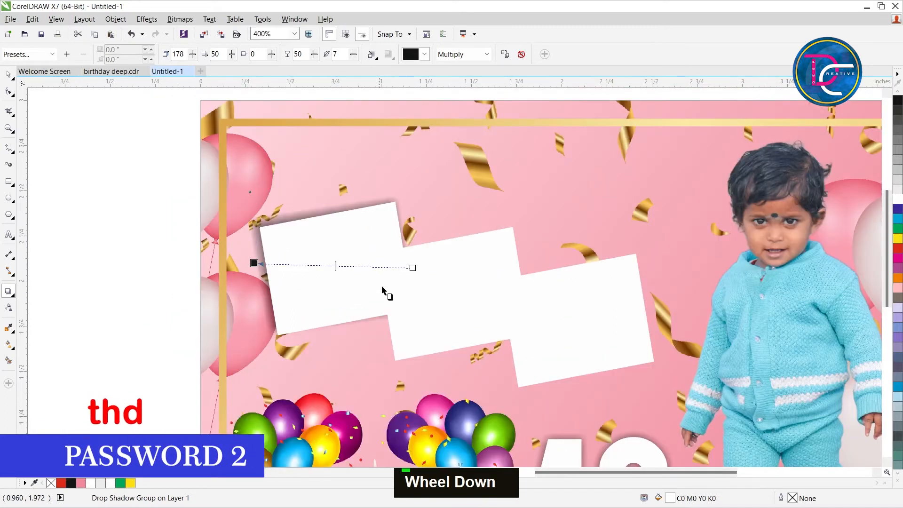
Copy the leftmost frame's drop shadow properties onto the middle white frame.
{"action": "left_click", "coordinate": [420, 304]}
{"action": "key", "text": "ctrl+space"}
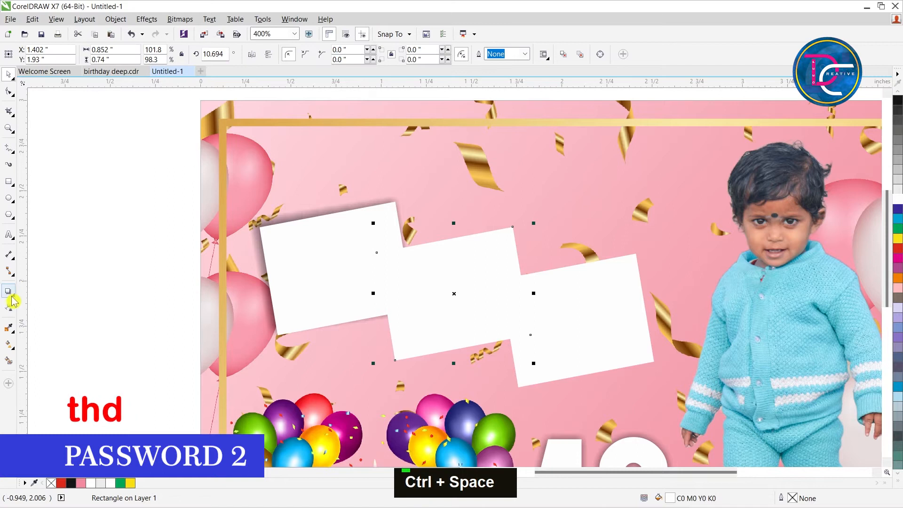
{"action": "key", "text": "ctrl+space"}
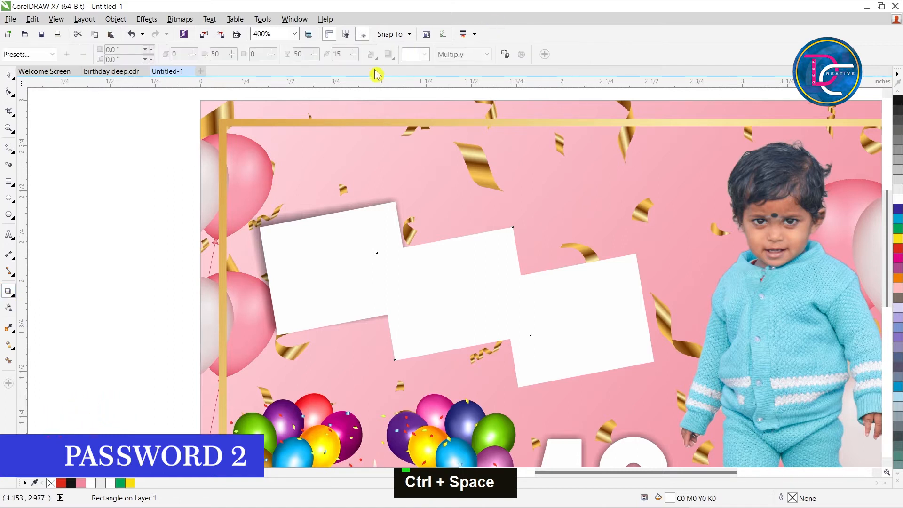
{"action": "left_click", "coordinate": [505, 54]}
{"action": "left_click", "coordinate": [277, 226]}
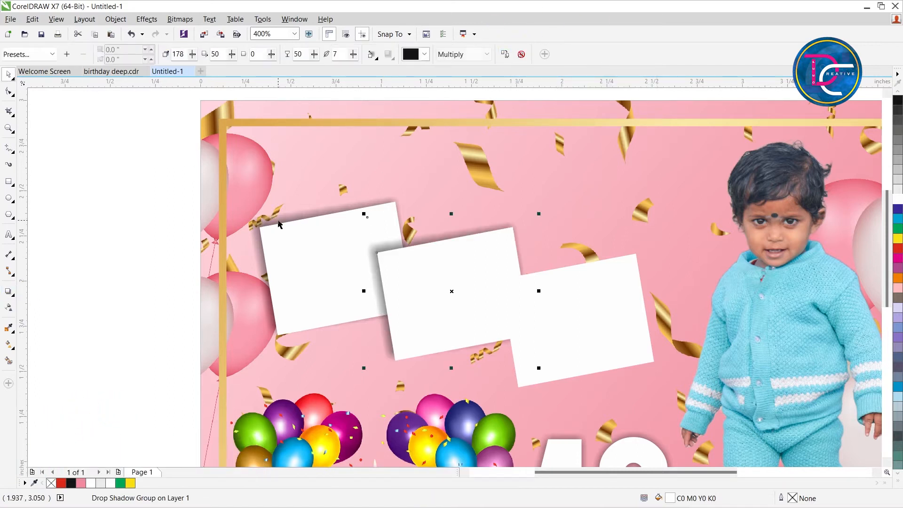
Copy the existing white frames' drop shadow properties onto the rightmost white frame.
{"action": "key", "text": "ctrl+space"}
{"action": "left_click", "coordinate": [551, 335]}
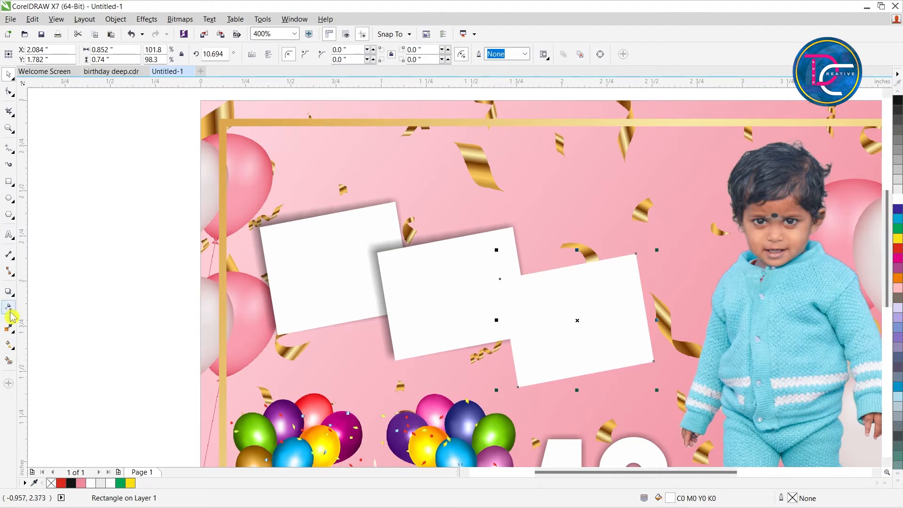
{"action": "left_click", "coordinate": [9, 291]}
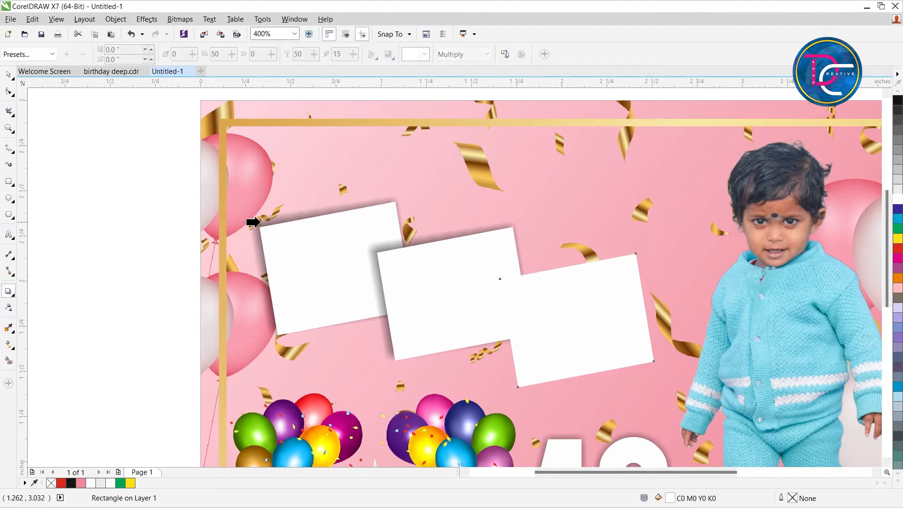
{"action": "left_click", "coordinate": [259, 219]}
{"action": "key", "text": "ctrl+space"}
Nudge the three shadowed white frames together slightly down and to the right on the card.
{"action": "left_click", "coordinate": [203, 253]}
{"action": "scroll", "coordinate": [250, 214], "scroll_direction": "down", "scroll_amount": 1}
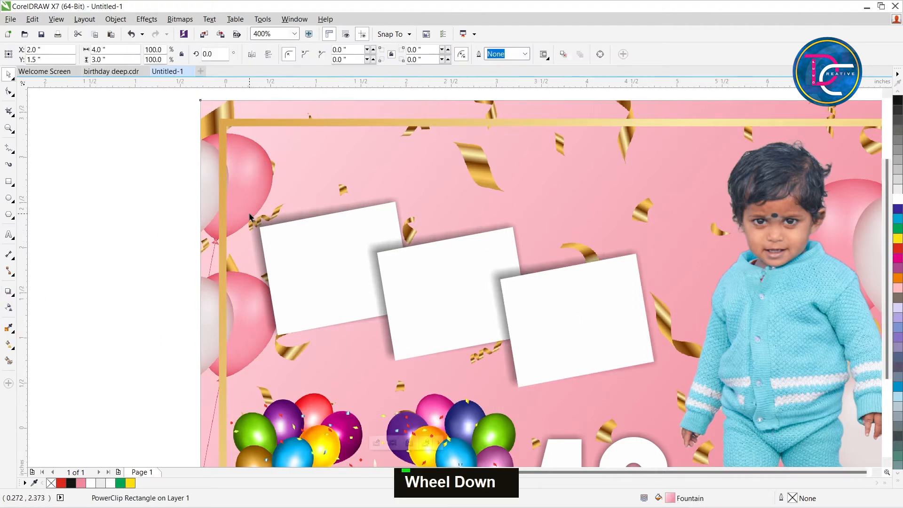
{"action": "left_click_drag", "start_coordinate": [530, 295], "coordinate": [530, 296]}
{"action": "key", "text": "Down"}
{"action": "key", "text": "Down"}
{"action": "key", "text": "Down"}
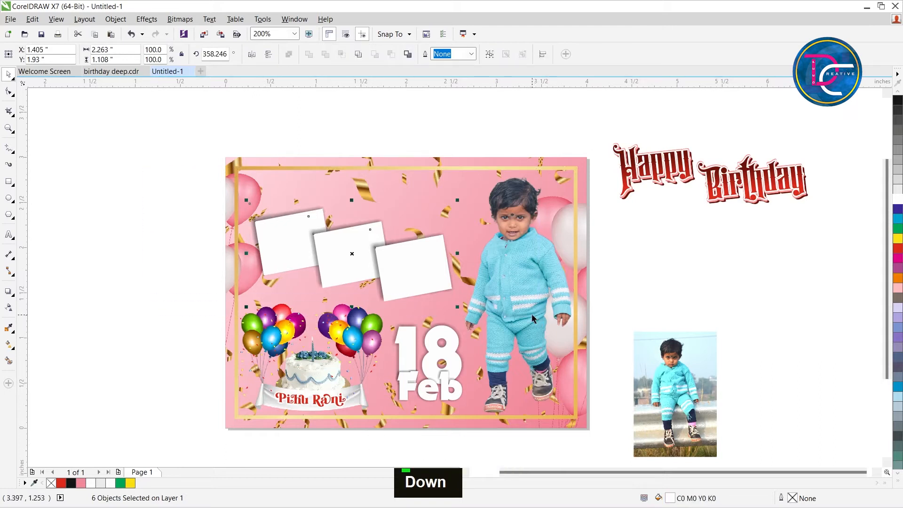
{"action": "key", "text": "Right"}
{"action": "left_click", "coordinate": [689, 258]}
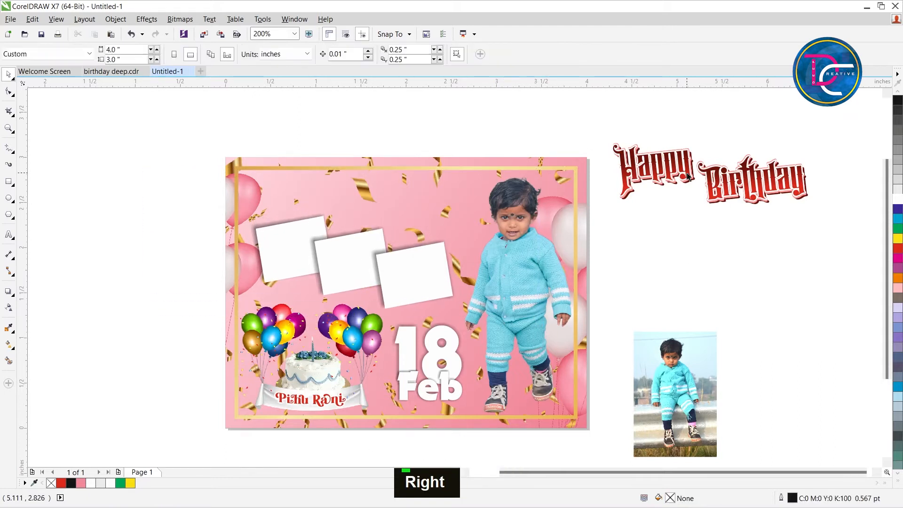
Add the artistic text "Happy Birthday" in Hijrah_DEMO at 24 pt below the existing red Happy Birthday artwork.
{"action": "left_click_drag", "start_coordinate": [567, 121], "coordinate": [845, 271]}
{"action": "key", "text": "z"}
{"action": "key", "text": "ctrl+space"}
{"action": "scroll", "coordinate": [439, 382], "scroll_direction": "down", "scroll_amount": 2}
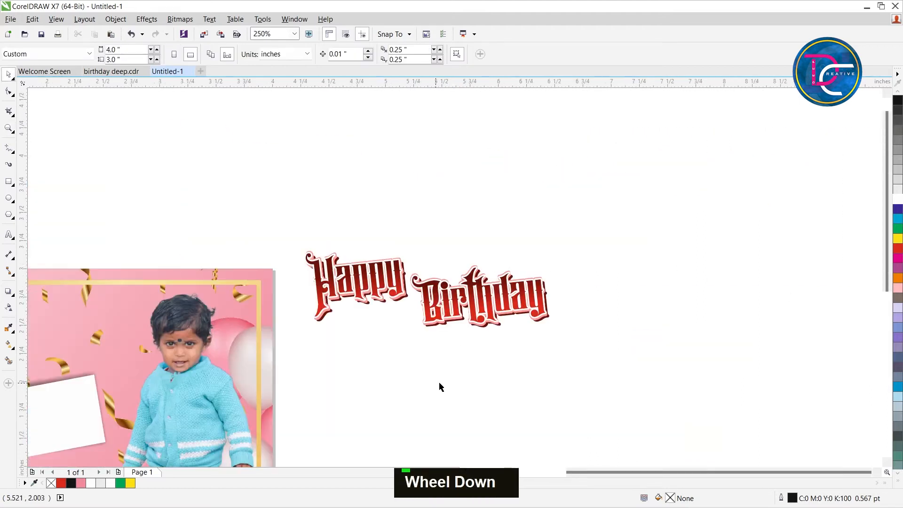
{"action": "left_click", "coordinate": [9, 235]}
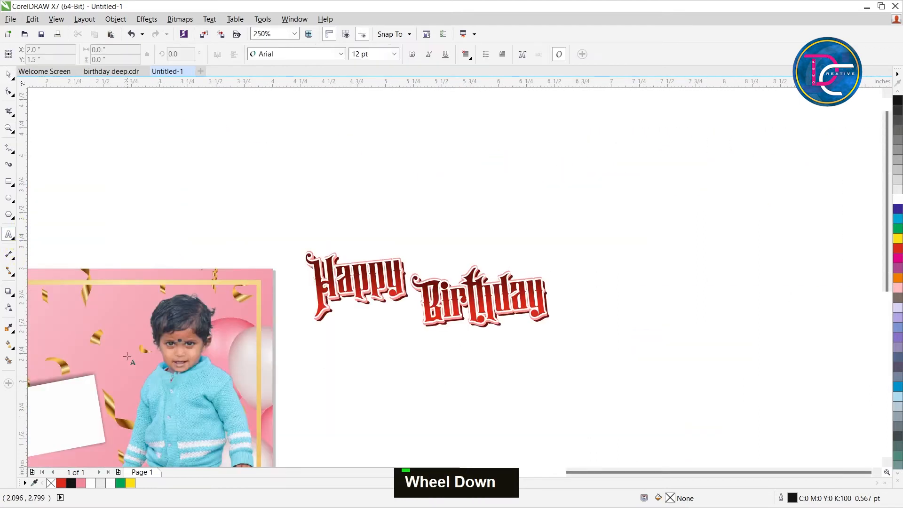
{"action": "left_click", "coordinate": [323, 388]}
{"action": "left_click", "coordinate": [263, 53]}
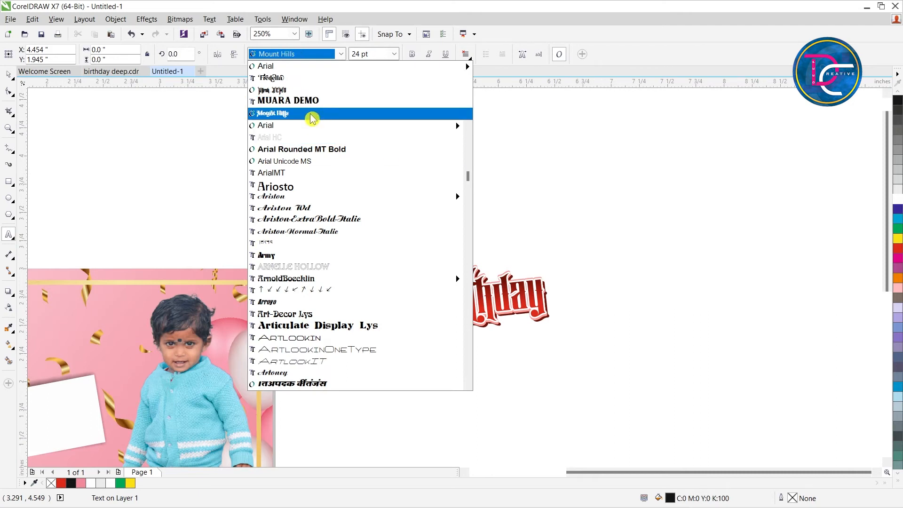
{"action": "left_click", "coordinate": [286, 92]}
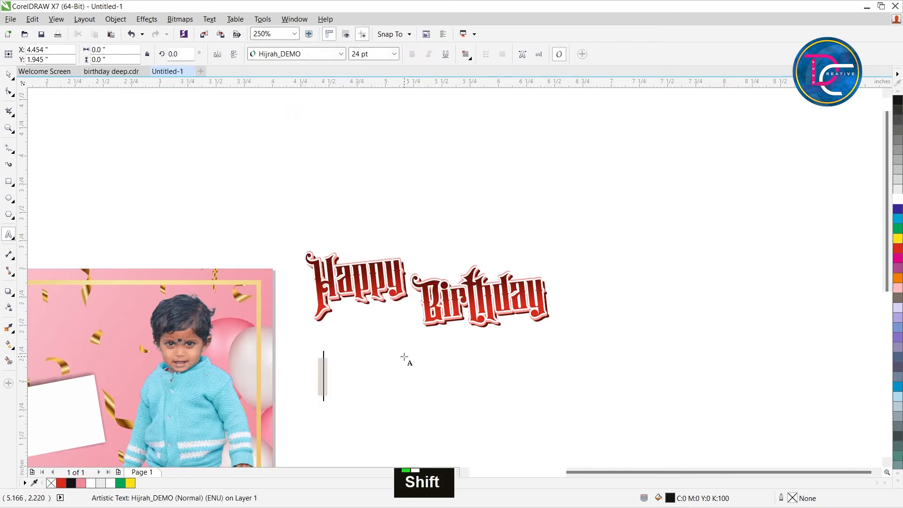
{"action": "type", "text": "Happy"}
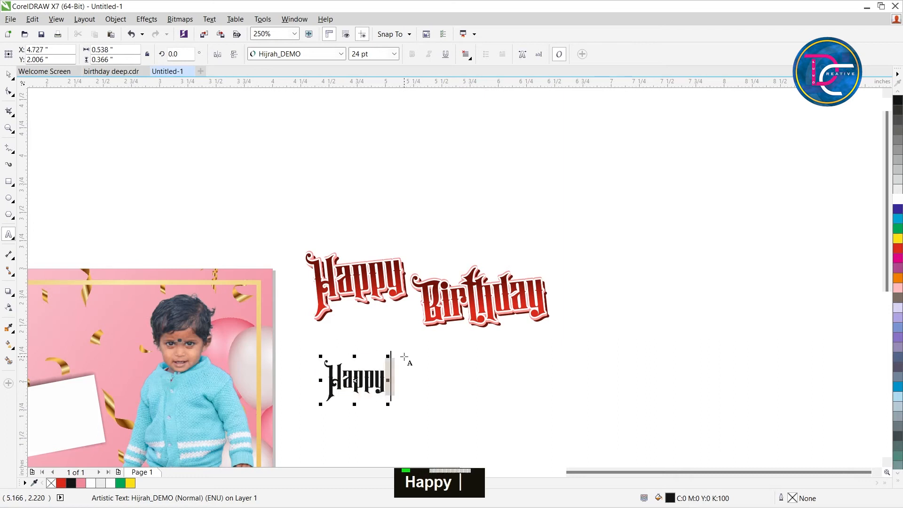
{"action": "type", "text": " Birthday"}
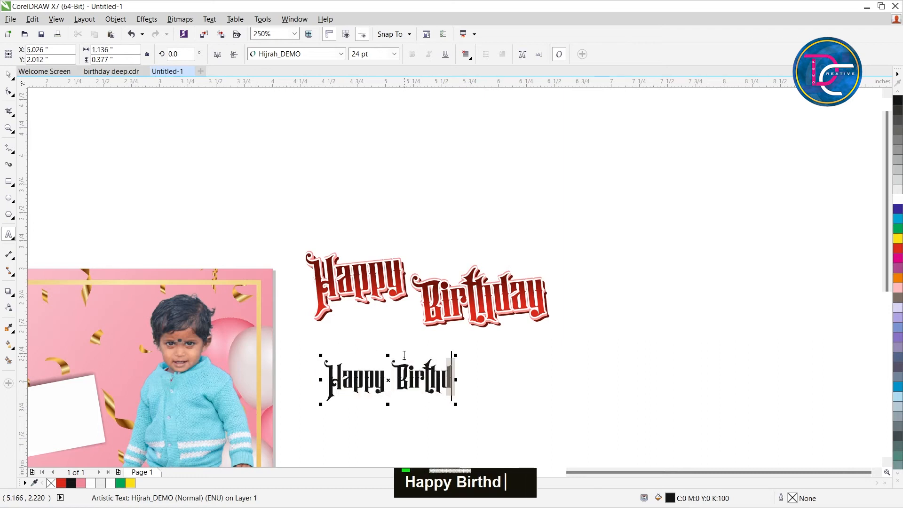
{"action": "key", "text": "ctrl+space"}
Delete the old red Happy Birthday artwork above the new text.
{"action": "key", "text": "z"}
{"action": "left_click_drag", "start_coordinate": [274, 188], "coordinate": [554, 458]}
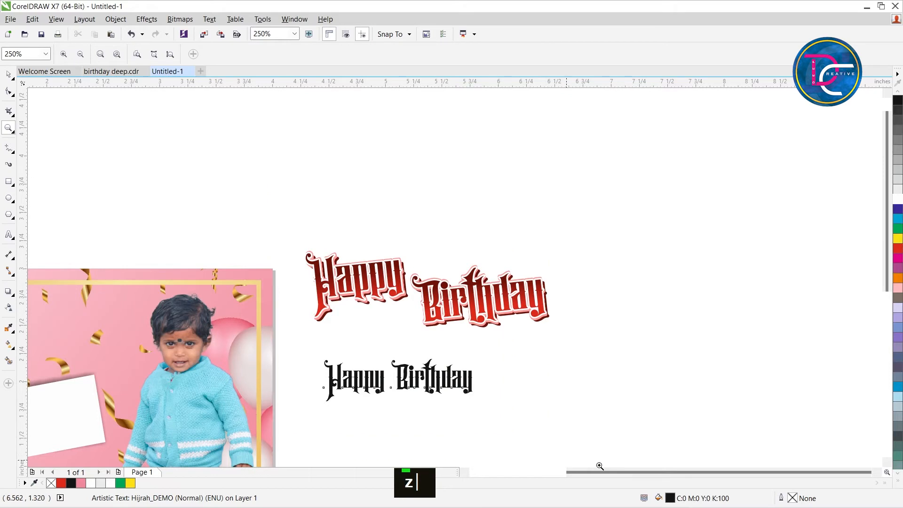
{"action": "key", "text": "ctrl+space"}
{"action": "left_click_drag", "start_coordinate": [214, 124], "coordinate": [778, 334]}
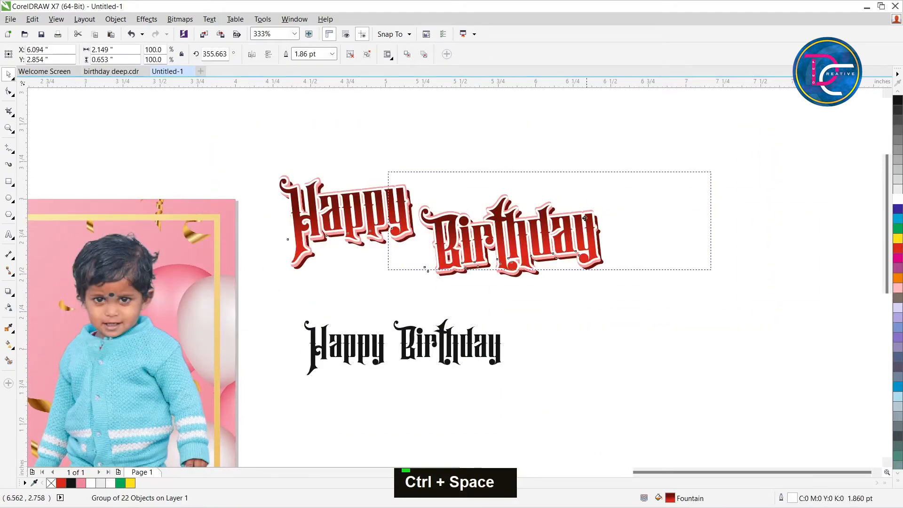
{"action": "key", "text": "Delete"}
Break the Happy Birthday text apart into two words and move Birthday down, clear of Happy.
{"action": "double_click", "coordinate": [408, 348]}
{"action": "left_click_drag", "start_coordinate": [408, 348], "coordinate": [392, 321]}
{"action": "key", "text": "ctrl+k"}
{"action": "key", "text": "z"}
{"action": "left_click_drag", "start_coordinate": [244, 260], "coordinate": [514, 395]}
{"action": "key", "text": "ctrl+space"}
{"action": "left_click", "coordinate": [391, 323]}
{"action": "left_click_drag", "start_coordinate": [485, 256], "coordinate": [488, 456]}
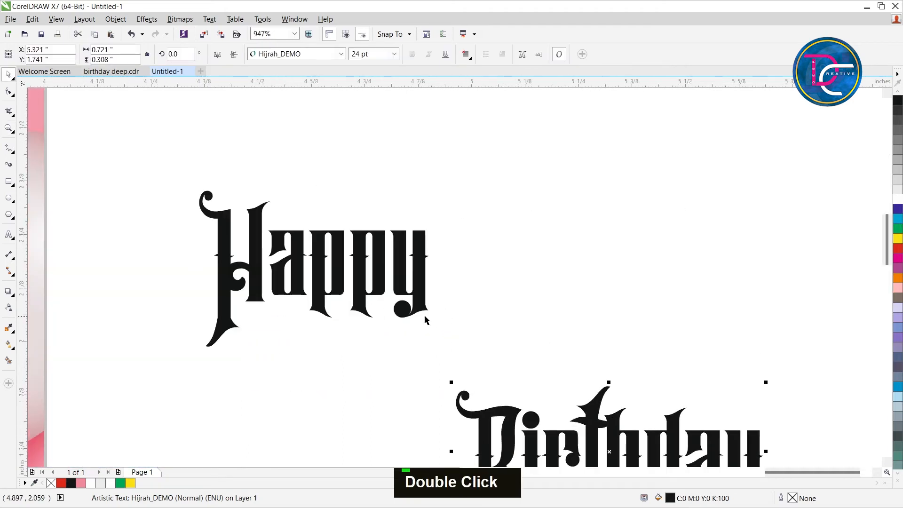
Move Happy slightly up and give it a vertical linear fountain fill from red at the top to dark red at the bottom.
{"action": "left_click_drag", "start_coordinate": [414, 279], "coordinate": [419, 236]}
{"action": "key", "text": "g"}
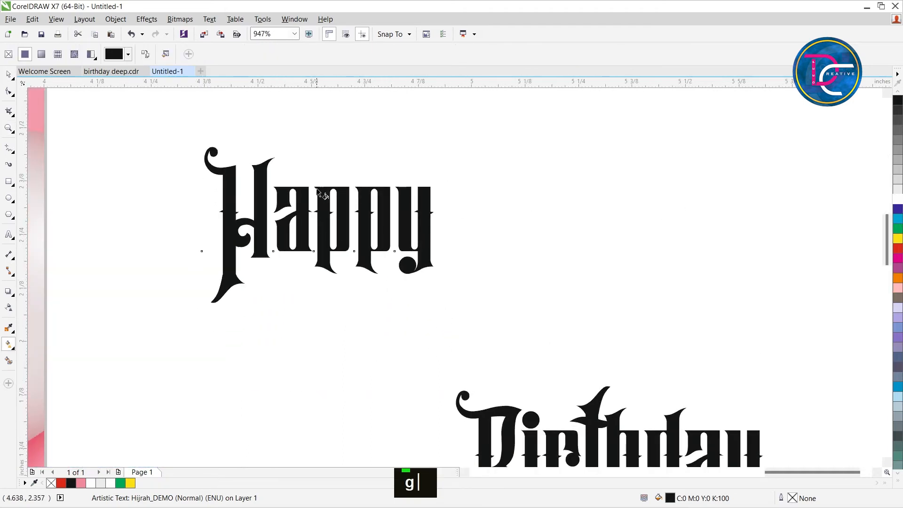
{"action": "left_click_drag", "start_coordinate": [315, 260], "coordinate": [315, 260]}
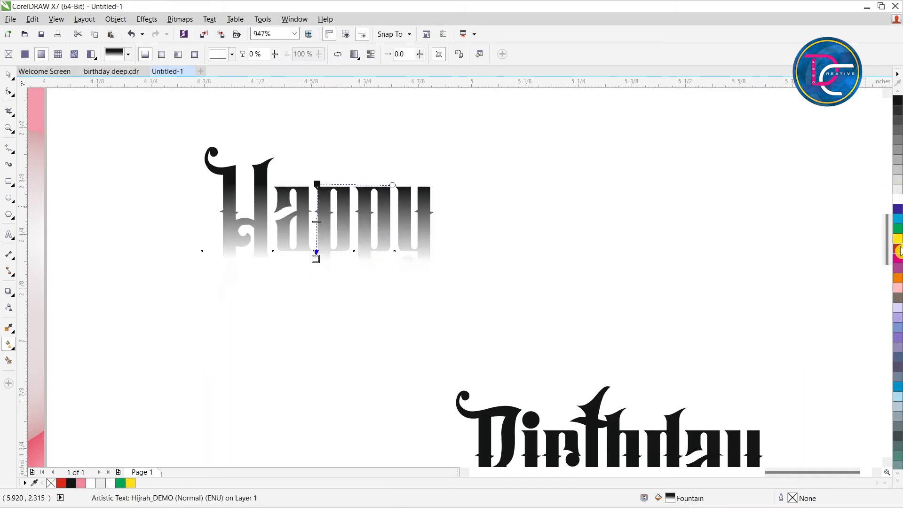
{"action": "left_click_drag", "start_coordinate": [899, 250], "coordinate": [883, 272]}
{"action": "left_click", "coordinate": [892, 281]}
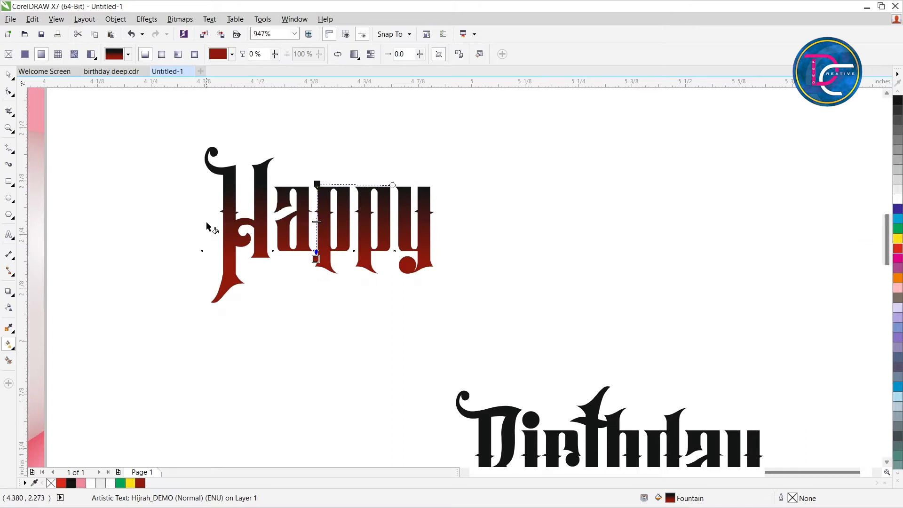
{"action": "left_click", "coordinate": [318, 183]}
{"action": "left_click", "coordinate": [892, 247]}
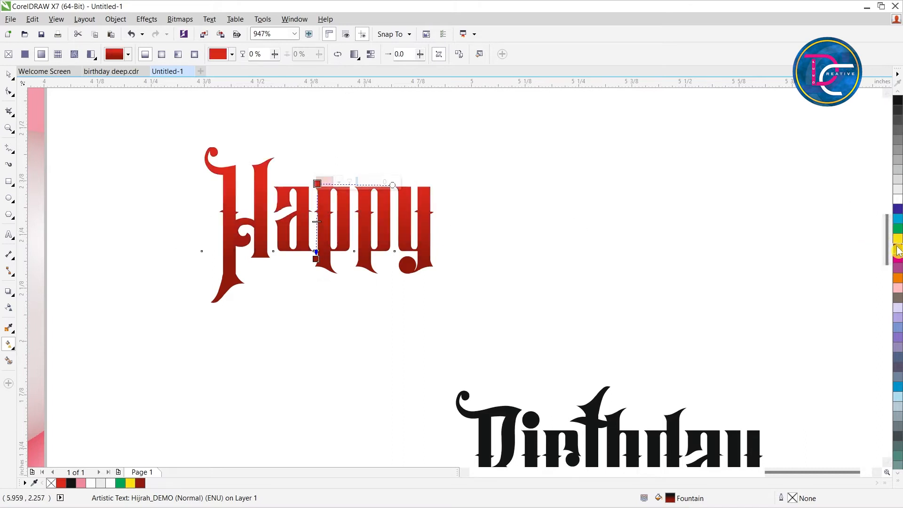
{"action": "left_click_drag", "start_coordinate": [317, 256], "coordinate": [317, 244]}
{"action": "left_click_drag", "start_coordinate": [317, 184], "coordinate": [317, 192]}
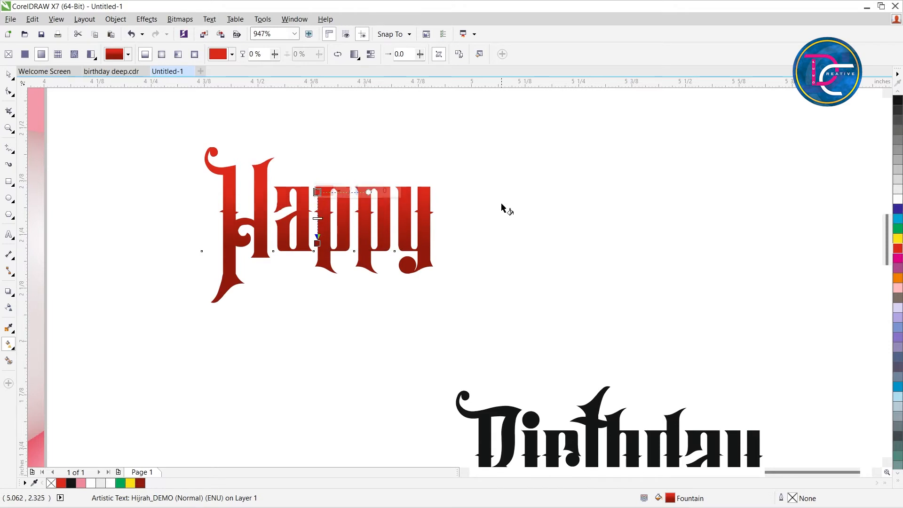
{"action": "key", "text": "ctrl+space"}
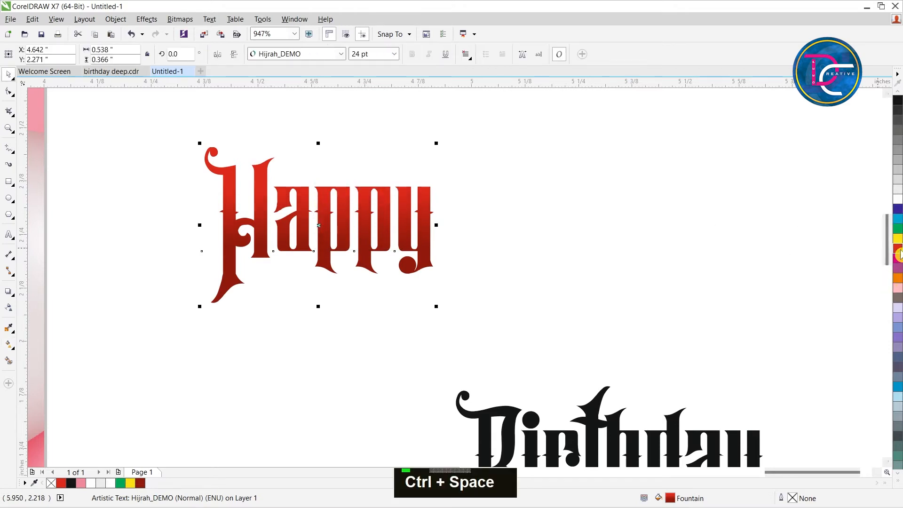
Give Happy a 1.5 pt outline with round corners and middle position, placed behind the fill and scaled with the object.
{"action": "double_click", "coordinate": [793, 498]}
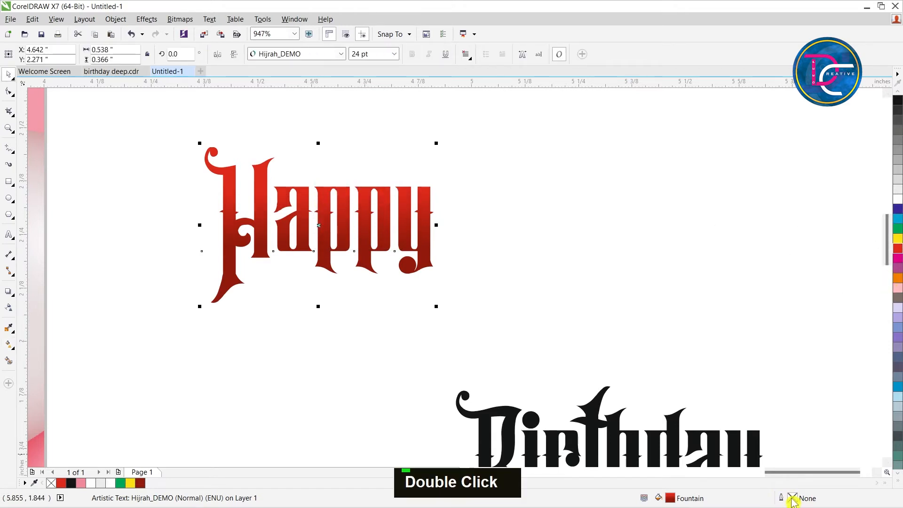
{"action": "left_click", "coordinate": [380, 178]}
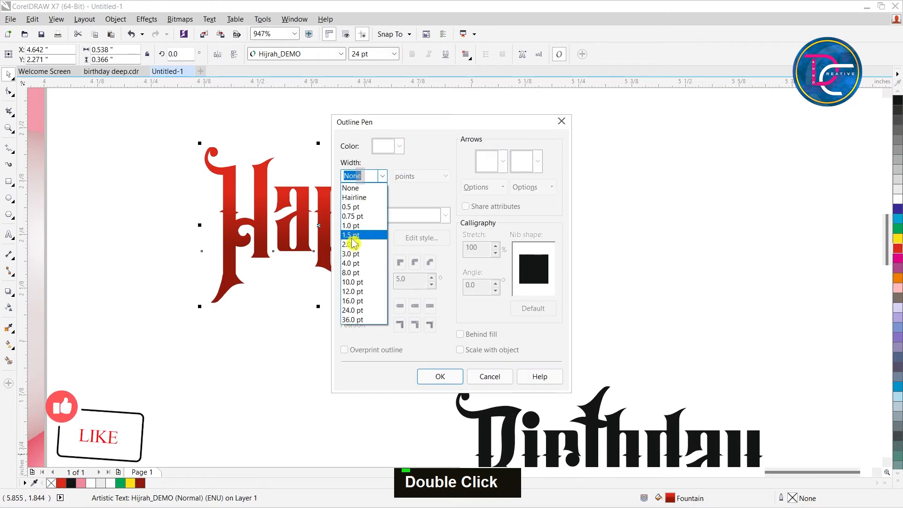
{"action": "left_click", "coordinate": [358, 234]}
{"action": "left_click", "coordinate": [462, 334]}
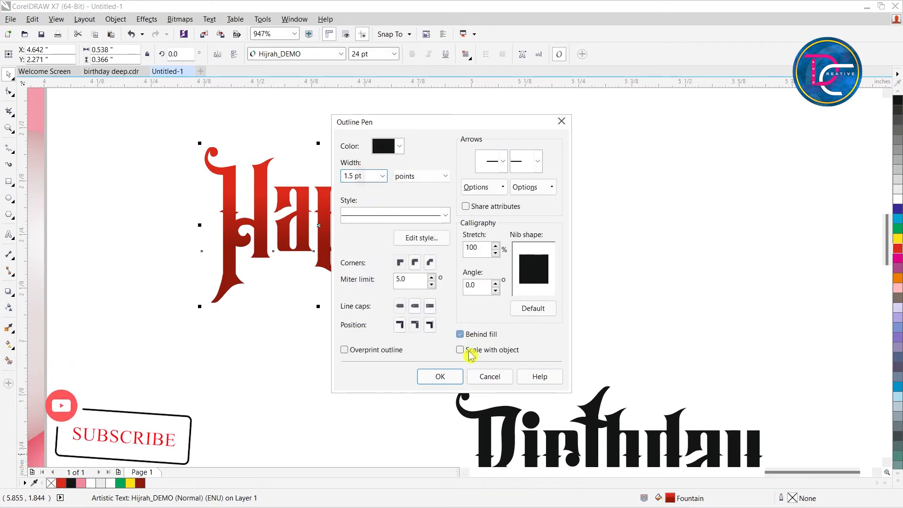
{"action": "left_click", "coordinate": [468, 351]}
{"action": "left_click", "coordinate": [415, 263]}
{"action": "left_click", "coordinate": [415, 325]}
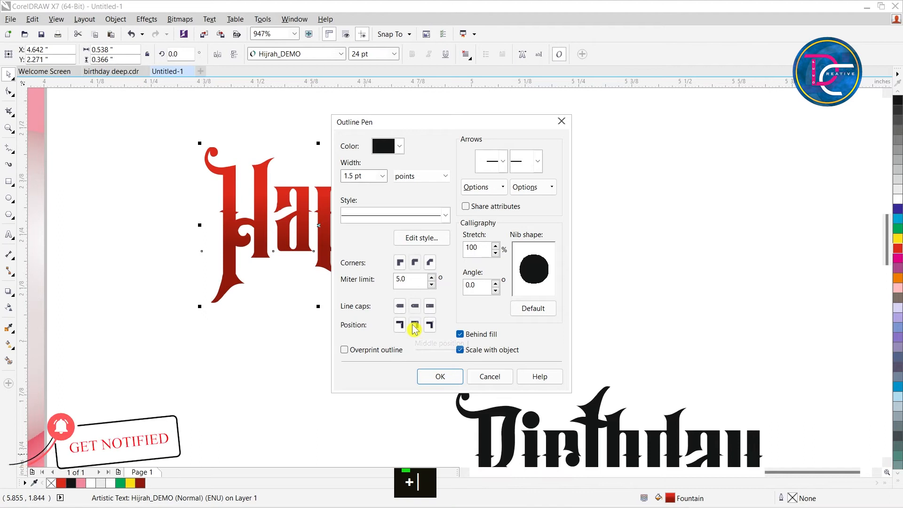
{"action": "key", "text": "Return"}
Set the Happy text's outline width to 1 pt and colour the outline white.
{"action": "key", "text": "F12"}
{"action": "double_click", "coordinate": [360, 178]}
{"action": "type", "text": "1"}
{"action": "key", "text": "Return"}
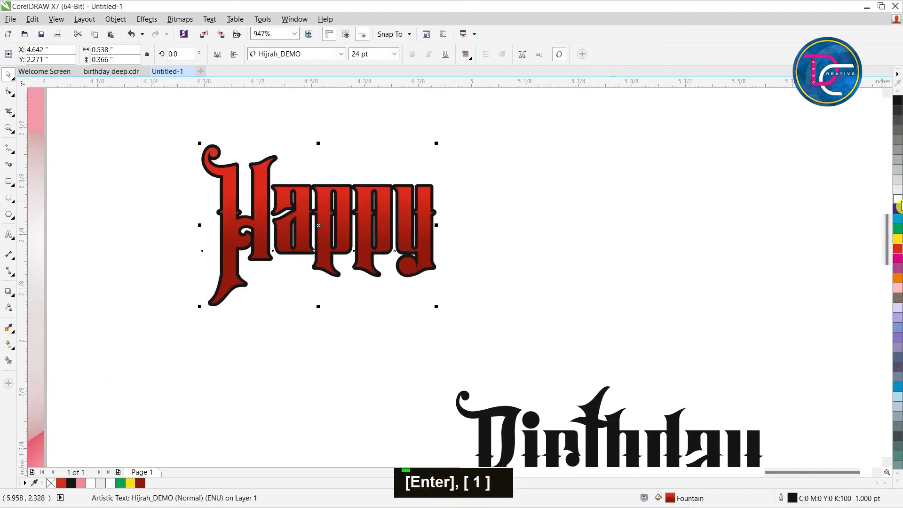
{"action": "right_click", "coordinate": [897, 200]}
{"action": "scroll", "coordinate": [623, 216], "scroll_direction": "down", "scroll_amount": 3}
{"action": "scroll", "coordinate": [570, 222], "scroll_direction": "up", "scroll_amount": 2}
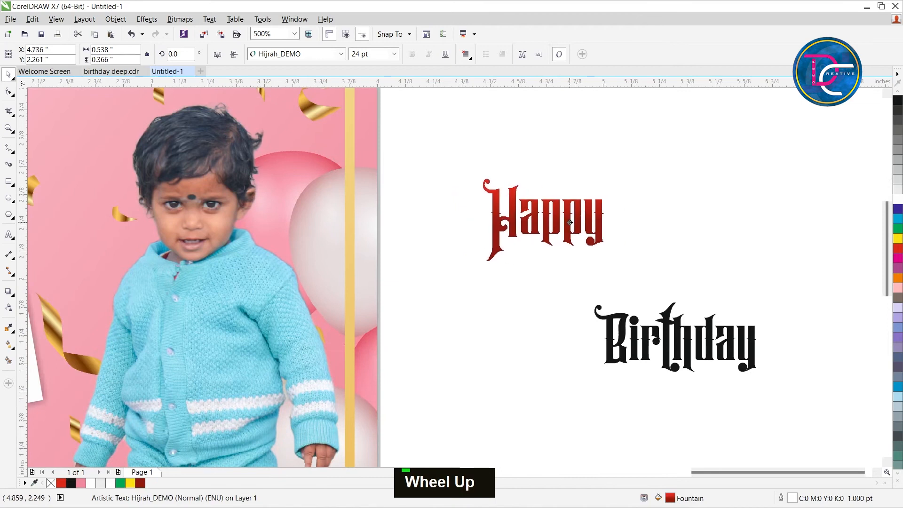
Move Happy slightly up and left, and draw a rectangle about 0.88 by 1.1 inches around it.
{"action": "left_click_drag", "start_coordinate": [570, 222], "coordinate": [544, 181]}
{"action": "key", "text": "z"}
{"action": "scroll", "coordinate": [566, 203], "scroll_direction": "down", "scroll_amount": 1}
{"action": "left_click_drag", "start_coordinate": [489, 109], "coordinate": [609, 291]}
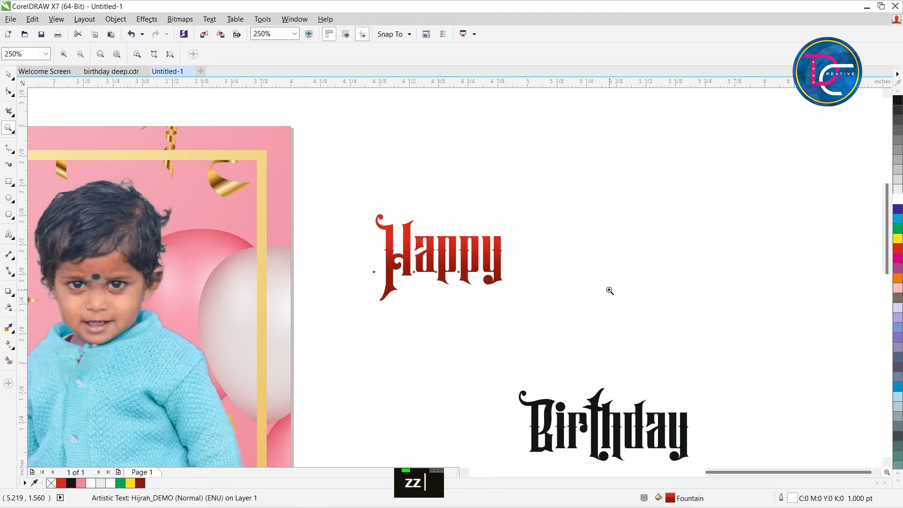
{"action": "key", "text": "ctrl+space"}
{"action": "left_click", "coordinate": [8, 188]}
{"action": "left_click_drag", "start_coordinate": [329, 120], "coordinate": [538, 380]}
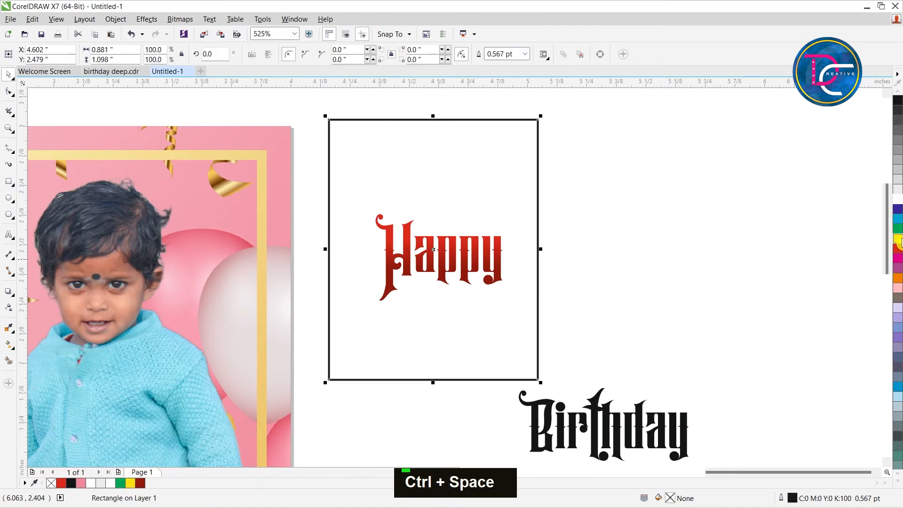
Fill the rectangle around Happy with yellow and send it to the back as a contrasting backdrop.
{"action": "left_click", "coordinate": [897, 239]}
{"action": "key", "text": "shift+Page_Down"}
{"action": "key", "text": "z"}
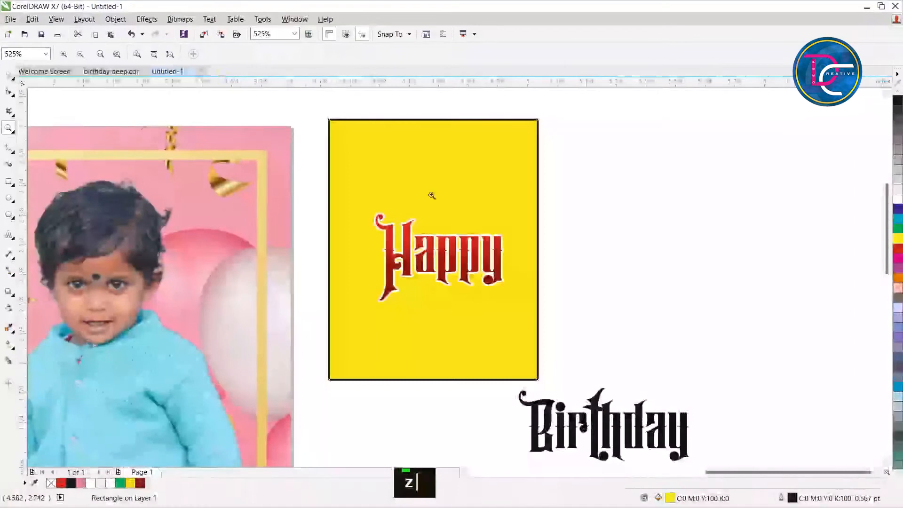
{"action": "key", "text": "z"}
{"action": "left_click_drag", "start_coordinate": [318, 104], "coordinate": [572, 405]}
{"action": "key", "text": "ctrl+space"}
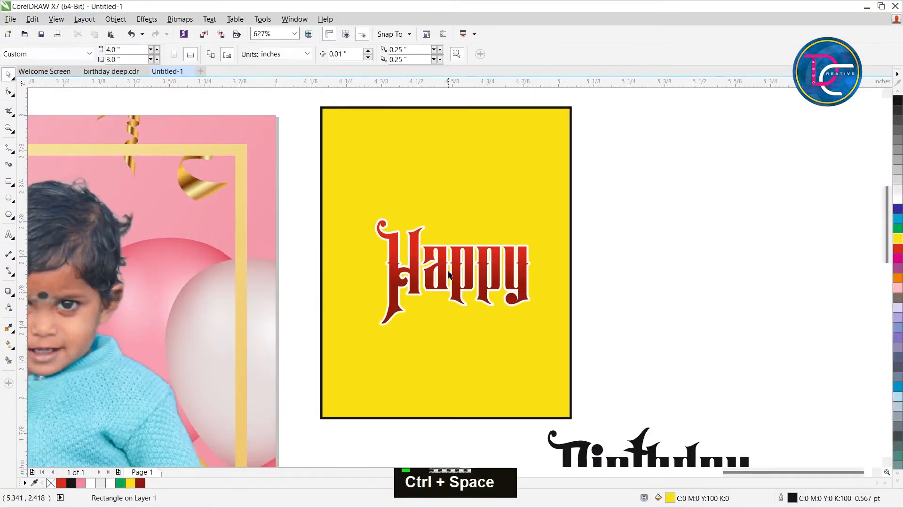
Set the Happy text's white outline width to 0.5 pt.
{"action": "double_click", "coordinate": [500, 282]}
{"action": "scroll", "coordinate": [530, 287], "scroll_direction": "up", "scroll_amount": 2}
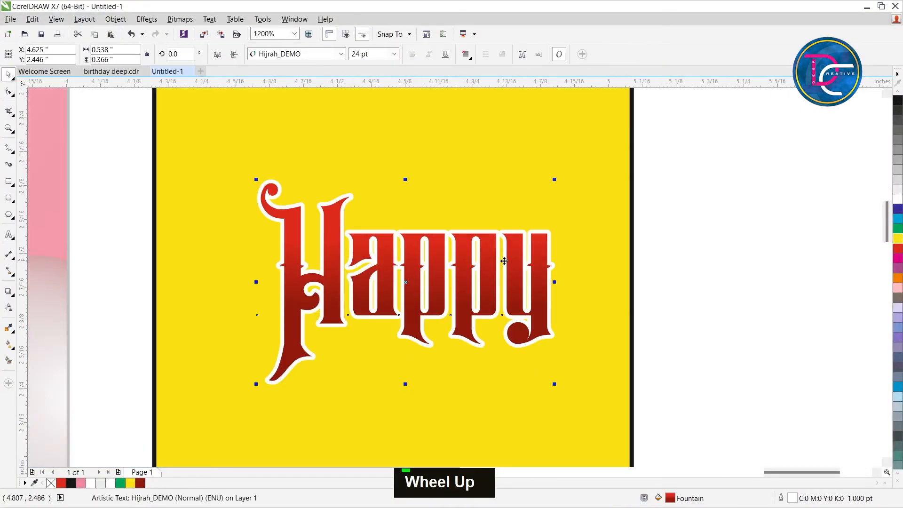
{"action": "key", "text": "F12"}
{"action": "type", "text": "5"}
{"action": "key", "text": "Return"}
{"action": "left_click", "coordinate": [744, 337]}
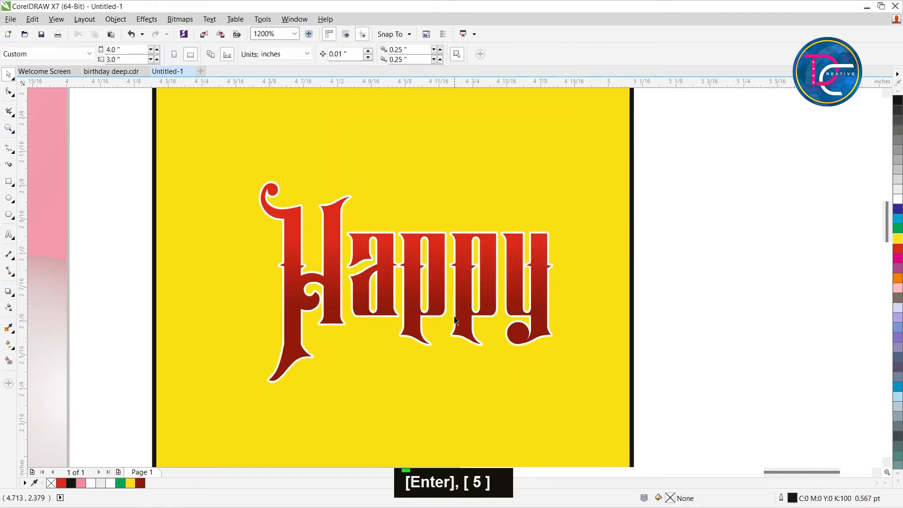
Duplicate Happy, offset the copy 0.01 inch left and down, and colour its fill and outline orange.
{"action": "left_click", "coordinate": [458, 315]}
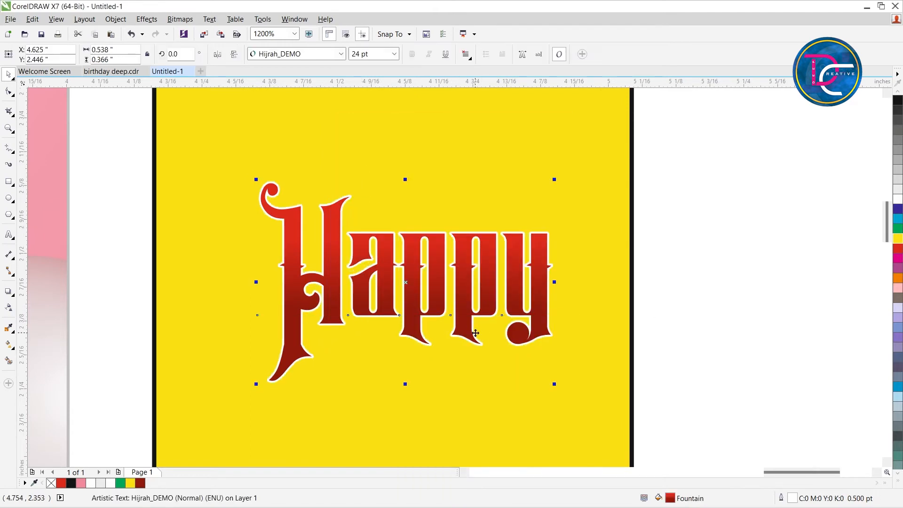
{"action": "key", "text": "plus"}
{"action": "key", "text": "Left"}
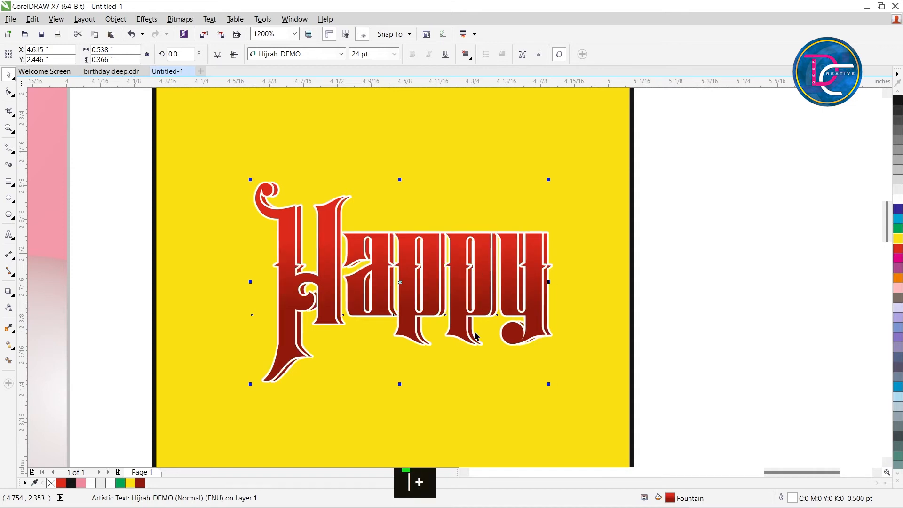
{"action": "key", "text": "Down"}
{"action": "left_click", "coordinate": [898, 280]}
{"action": "right_click", "coordinate": [897, 280]}
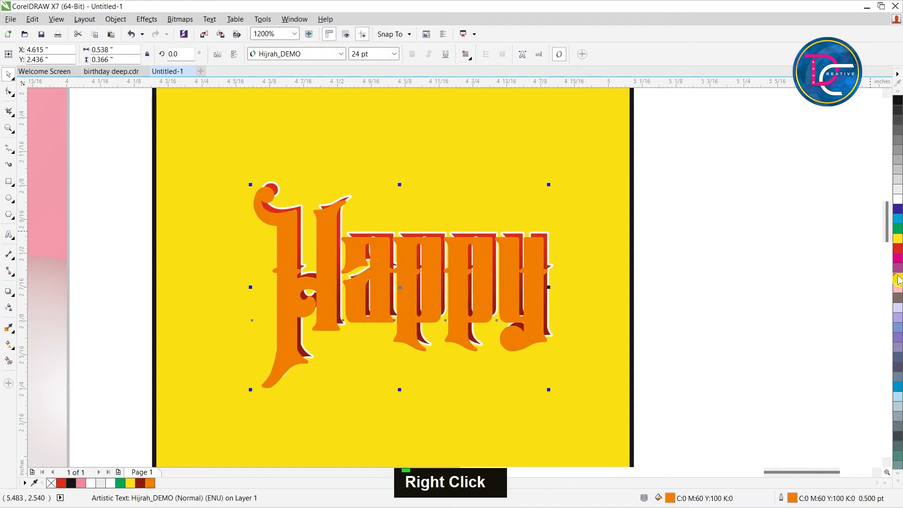
Send the orange Happy copy behind the red lettering and nudge it 0.01 inch down.
{"action": "key", "text": "ctrl+Next"}
{"action": "key", "text": "Down"}
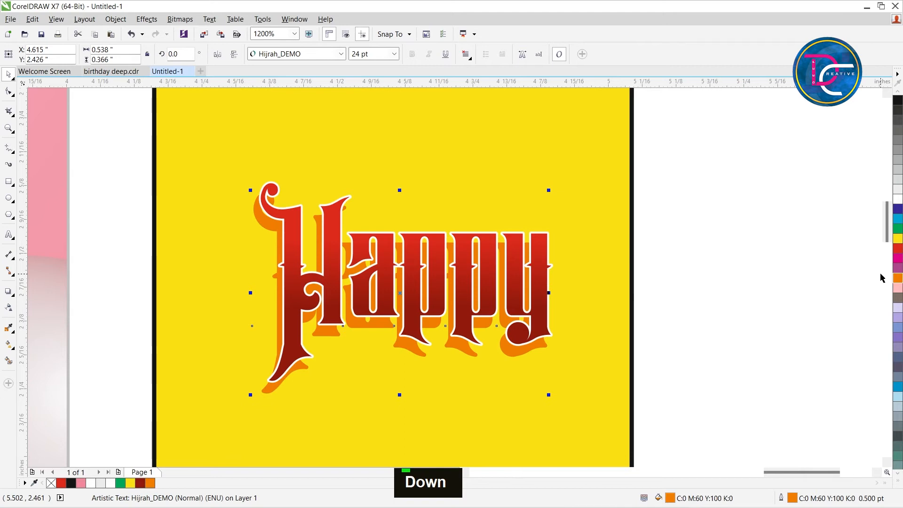
{"action": "left_click", "coordinate": [723, 256]}
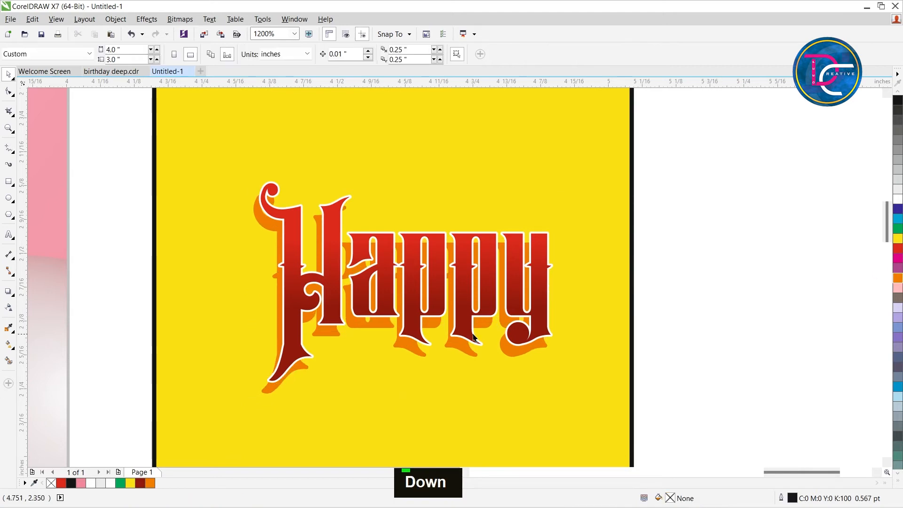
Duplicate the orange Happy copy, shift the duplicate 0.01 inch up, and colour its fill and outline dark red-orange (C4 M91 Y100 K20).
{"action": "left_click", "coordinate": [399, 350]}
{"action": "scroll", "coordinate": [398, 348], "scroll_direction": "up", "scroll_amount": 2}
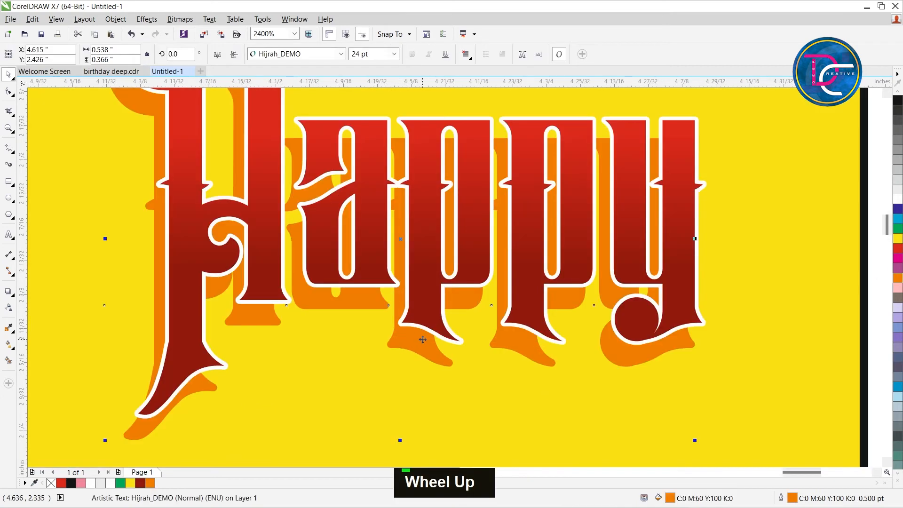
{"action": "scroll", "coordinate": [422, 341], "scroll_direction": "down", "scroll_amount": 1}
{"action": "key", "text": "Up"}
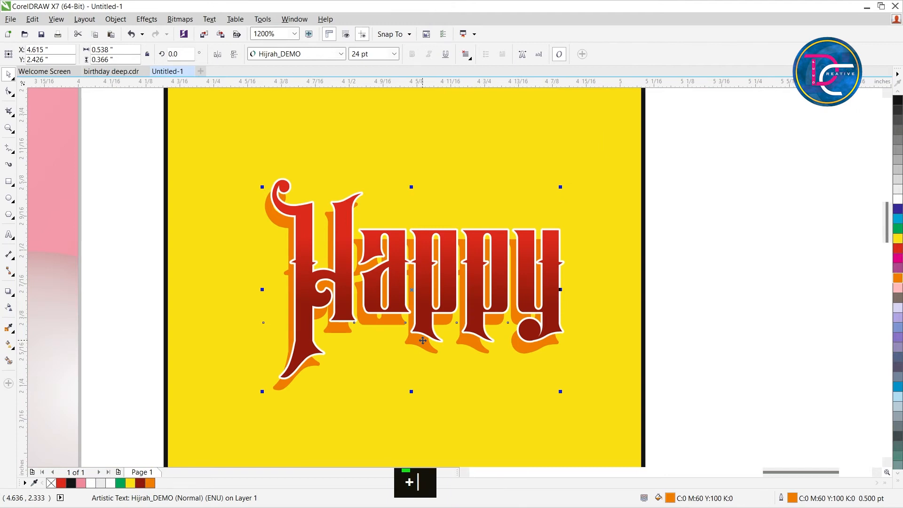
{"action": "left_click", "coordinate": [899, 283]}
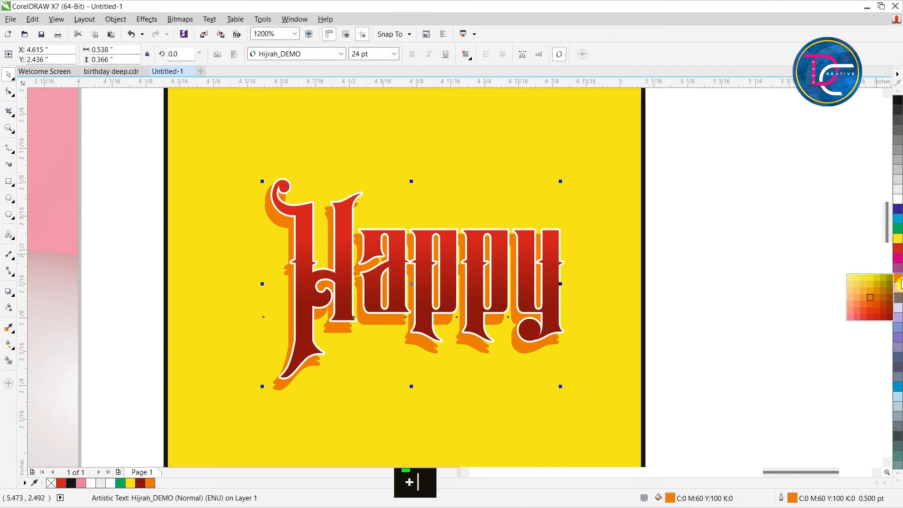
{"action": "left_click", "coordinate": [884, 312]}
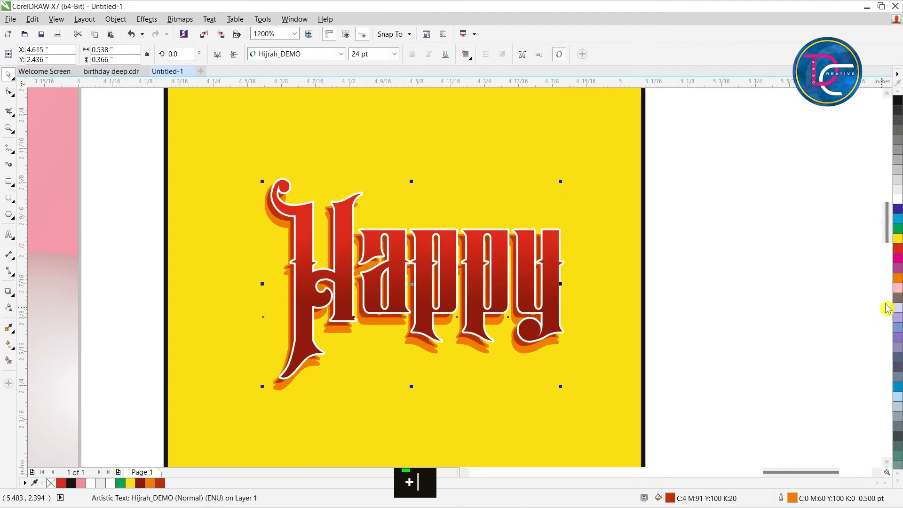
{"action": "right_click", "coordinate": [899, 282]}
{"action": "scroll", "coordinate": [270, 399], "scroll_direction": "up", "scroll_amount": 1}
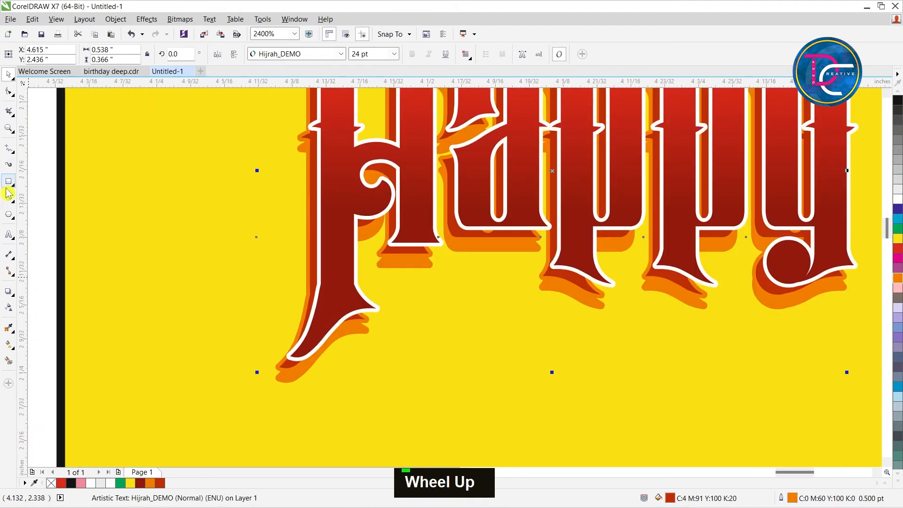
{"action": "right_click", "coordinate": [143, 482]}
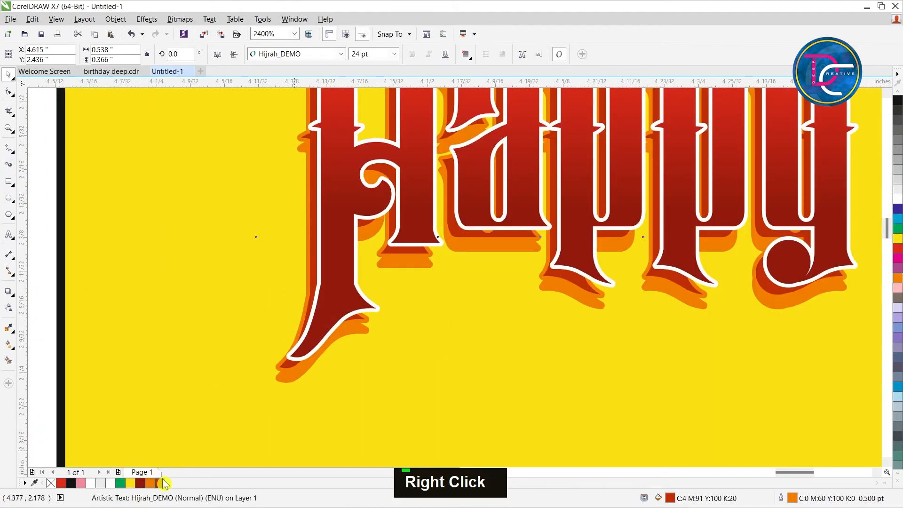
Blend the orange and dark red-orange Happy copies in 20 steps to form the extruded side.
{"action": "left_click", "coordinate": [14, 295]}
{"action": "left_click", "coordinate": [43, 326]}
{"action": "left_click_drag", "start_coordinate": [284, 378], "coordinate": [285, 368]}
{"action": "scroll", "coordinate": [282, 356], "scroll_direction": "down", "scroll_amount": 1}
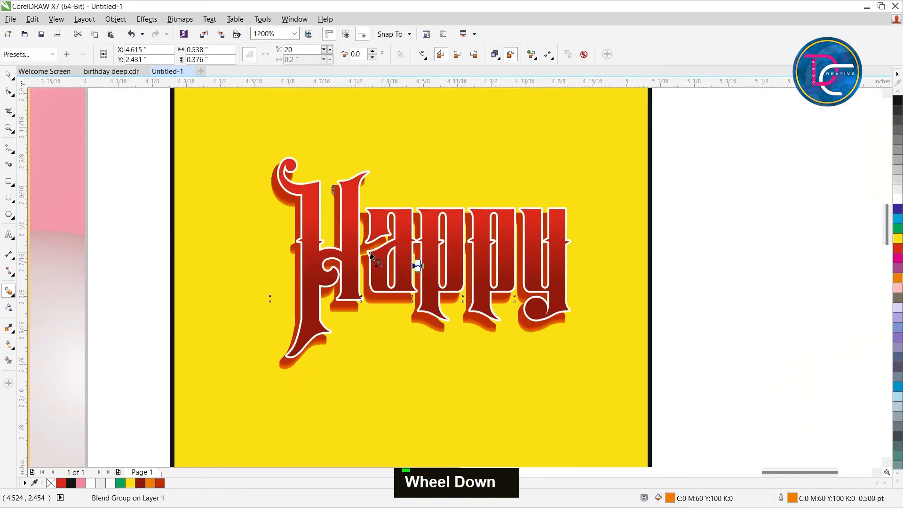
Move the red gradient Happy text up, clear of the blended copies.
{"action": "key", "text": "ctrl+space"}
{"action": "double_click", "coordinate": [393, 242]}
{"action": "left_click_drag", "start_coordinate": [393, 242], "coordinate": [387, 183]}
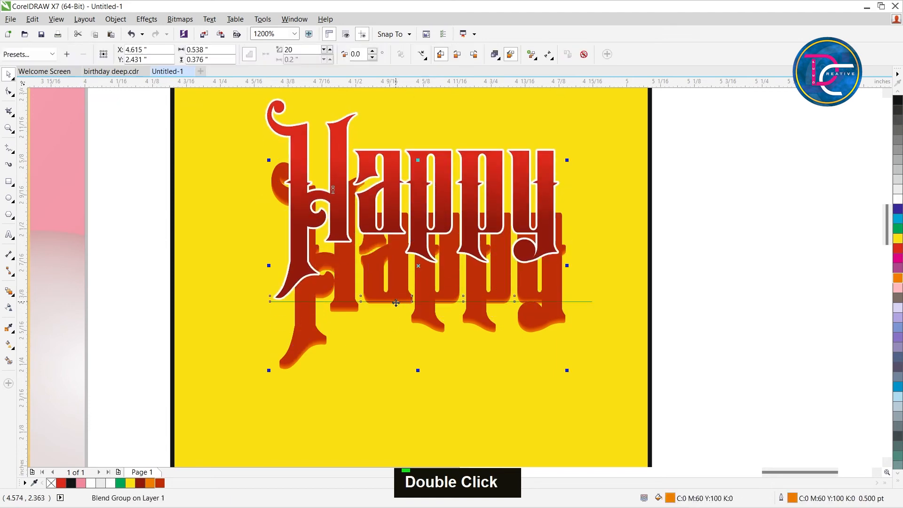
Try 30 and 50 steps for the Happy blend, and undo the last change.
{"action": "type", "text": "30"}
{"action": "key", "text": "Return"}
{"action": "type", "text": "50"}
{"action": "key", "text": "Return"}
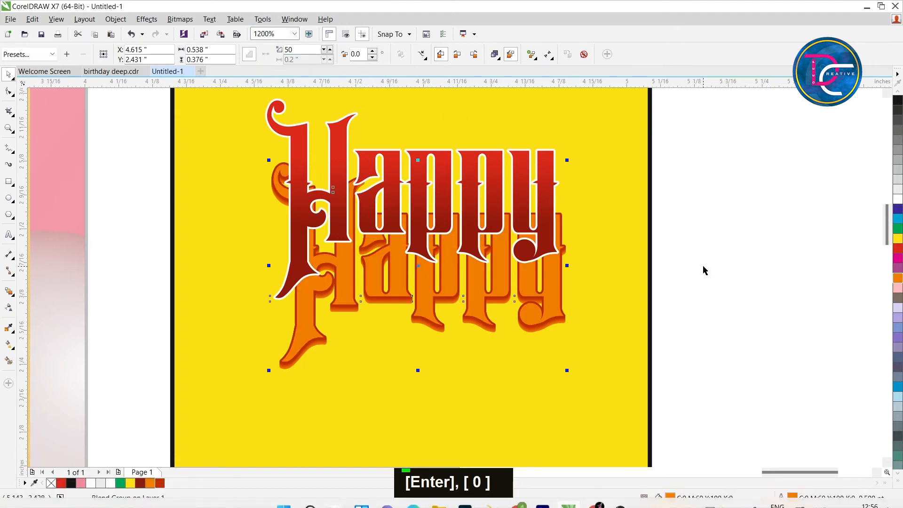
{"action": "key", "text": "ctrl+z"}
Nudge the front copy of the Happy blend 0.01 inch up and 0.01 inch left to deepen the extrusion.
{"action": "left_click", "coordinate": [544, 254]}
{"action": "left_click", "coordinate": [720, 271]}
{"action": "left_click", "coordinate": [528, 218]}
{"action": "left_click", "coordinate": [543, 322]}
{"action": "key", "text": "Up"}
{"action": "key", "text": "Left"}
Move the red Happy text back over the blend and fine-tune its position to X 4.603, Y 2.451 inches.
{"action": "left_click", "coordinate": [669, 316]}
{"action": "left_click", "coordinate": [540, 324]}
{"action": "left_click", "coordinate": [538, 202]}
{"action": "left_click_drag", "start_coordinate": [538, 202], "coordinate": [540, 258]}
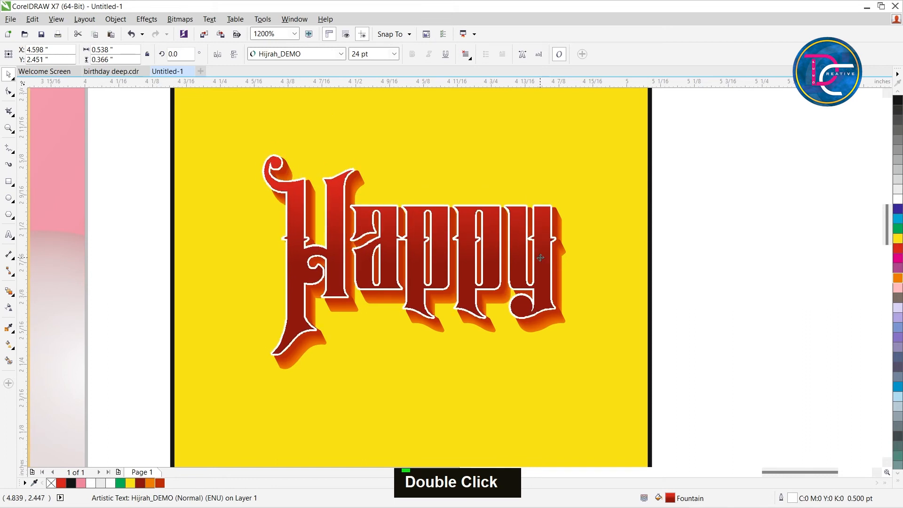
{"action": "key", "text": "Down"}
{"action": "key", "text": "Right"}
{"action": "key", "text": "Up"}
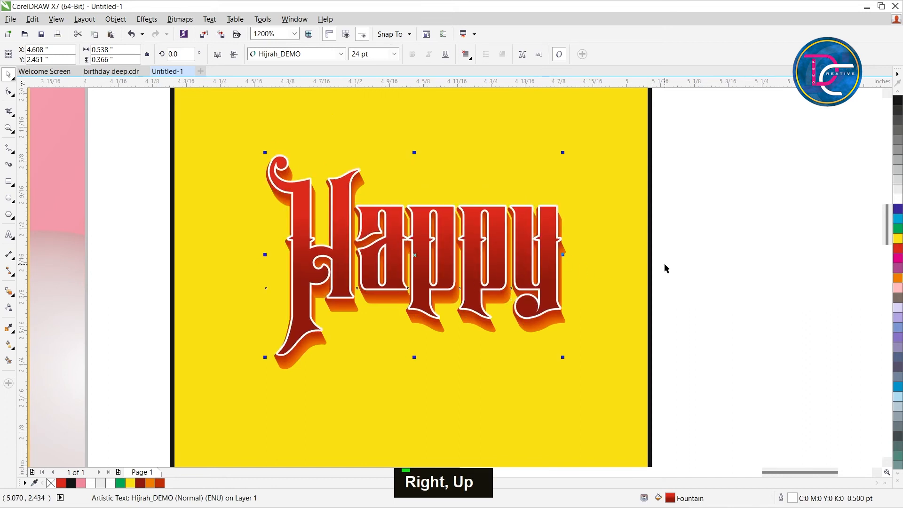
{"action": "key", "text": "Left"}
{"action": "key", "text": "ctrl+Right"}
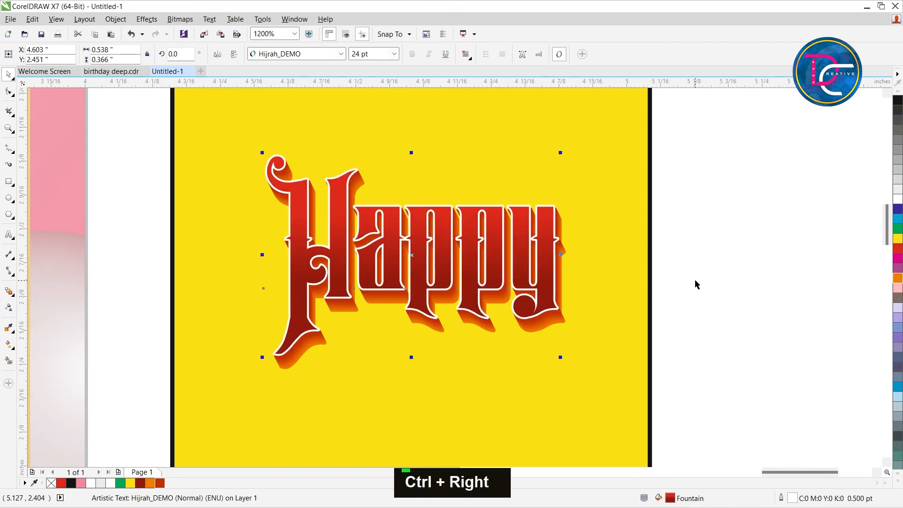
{"action": "left_click", "coordinate": [695, 282]}
{"action": "left_click", "coordinate": [498, 285]}
{"action": "left_click", "coordinate": [771, 280]}
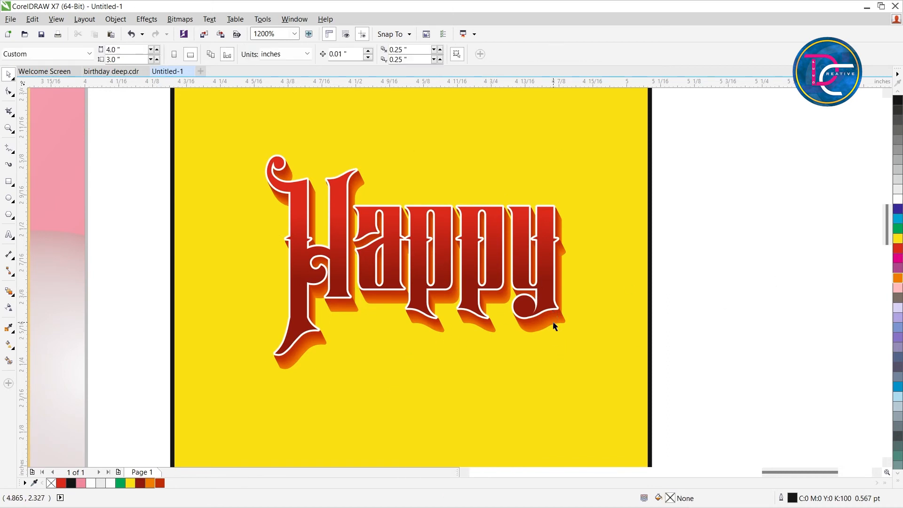
Duplicate the red Happy text, shift the duplicate about 0.06 inch down, and send it behind the blend.
{"action": "left_click", "coordinate": [546, 296]}
{"action": "key", "text": "ctrl"}
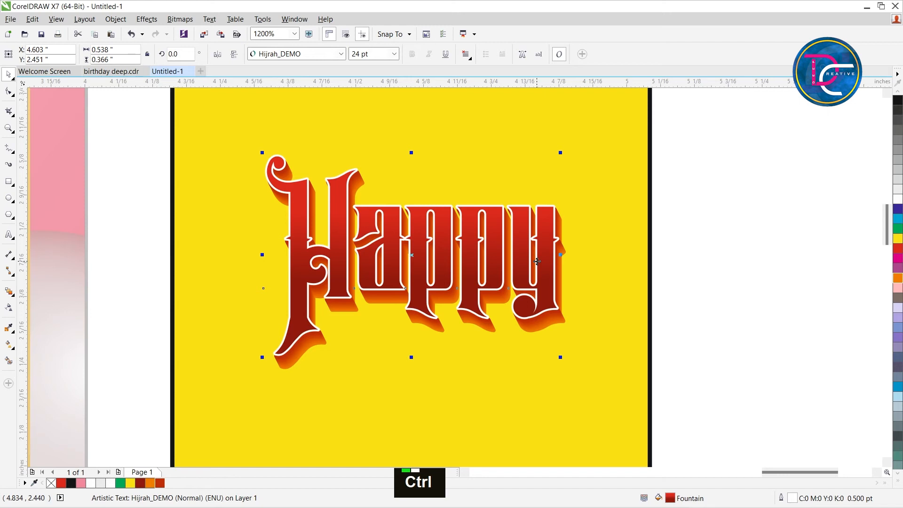
{"action": "key", "text": "ctrl+c"}
{"action": "key", "text": "ctrl+Page_Down"}
{"action": "key", "text": "Down"}
{"action": "key", "text": "Down"}
{"action": "key", "text": "Down"}
{"action": "key", "text": "Down"}
{"action": "key", "text": "Down"}
{"action": "key", "text": "Down"}
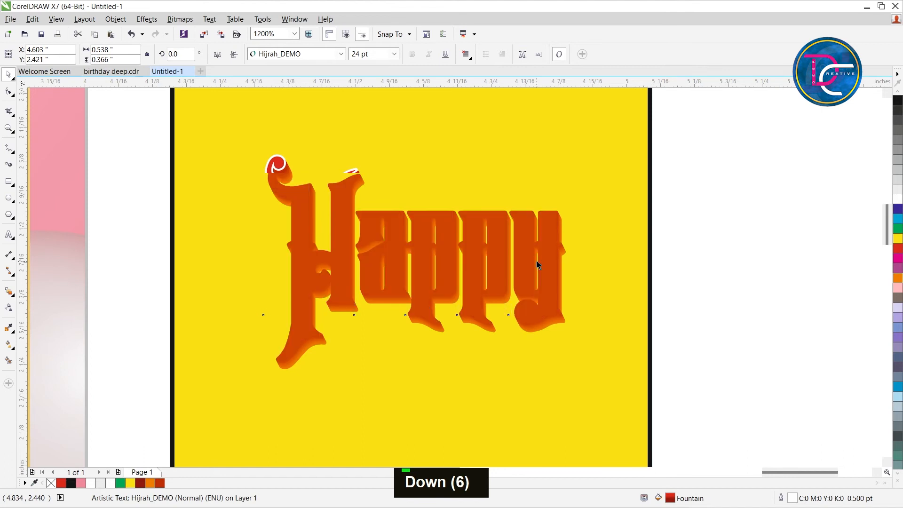
{"action": "key", "text": "ctrl+Page_Up"}
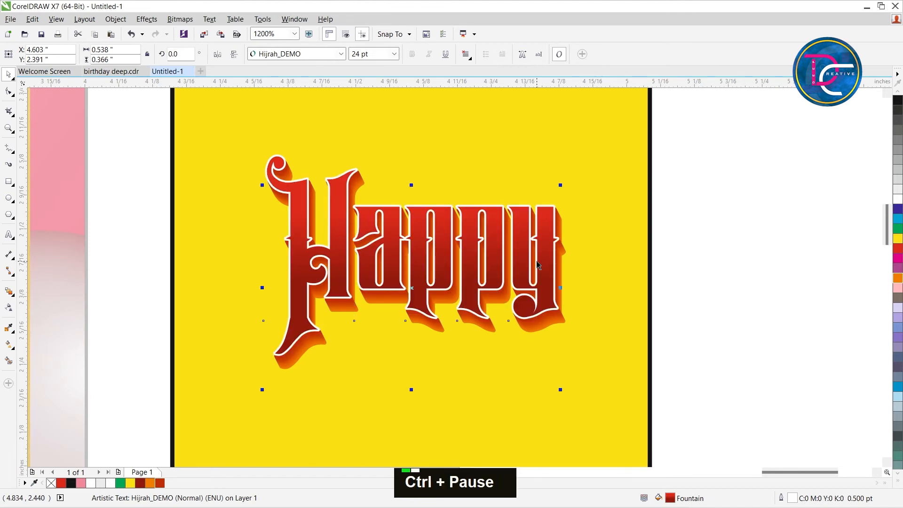
{"action": "key", "text": "ctrl+Page_Up"}
{"action": "key", "text": "ctrl+Page_Up"}
Place the rear Happy duplicate at X 4.623, Y 2.421 inches and colour its fill and outline black.
{"action": "key", "text": "Up"}
{"action": "key", "text": "Up"}
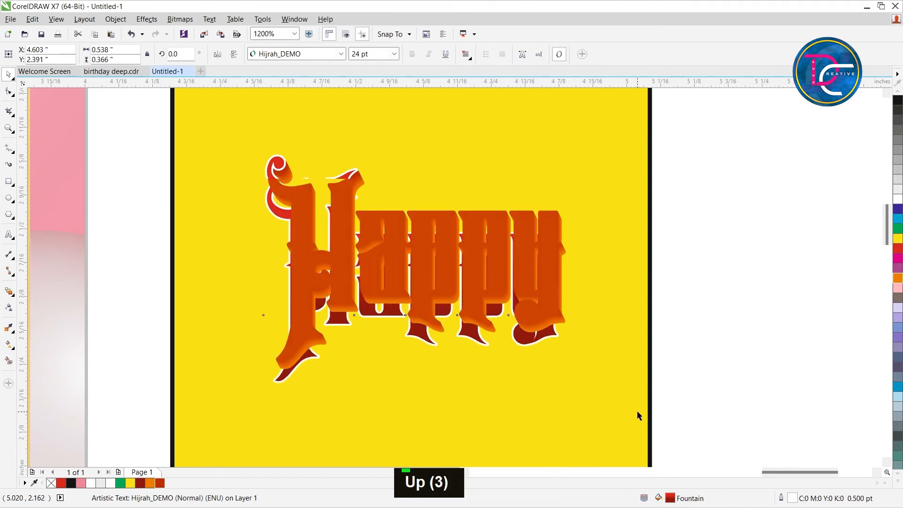
{"action": "key", "text": "Up"}
{"action": "key", "text": "Up"}
{"action": "key", "text": "Right"}
{"action": "key", "text": "Down"}
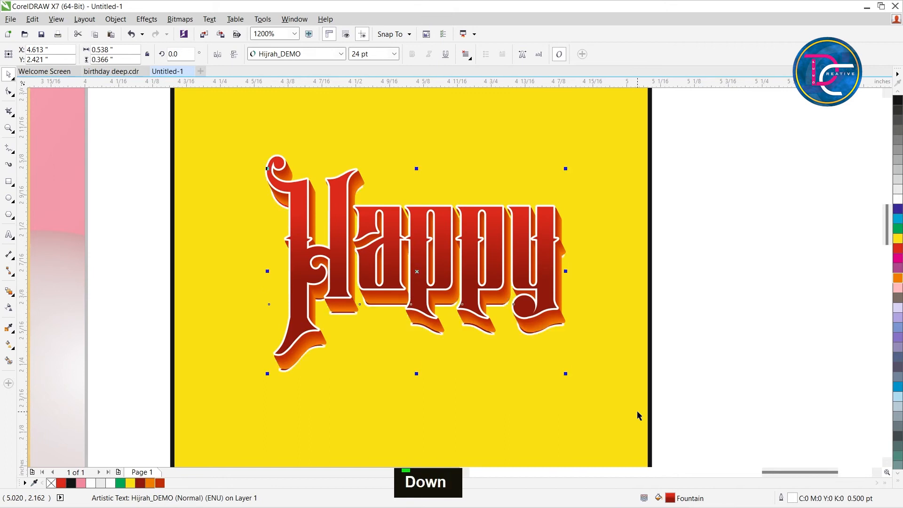
{"action": "left_click", "coordinate": [898, 101]}
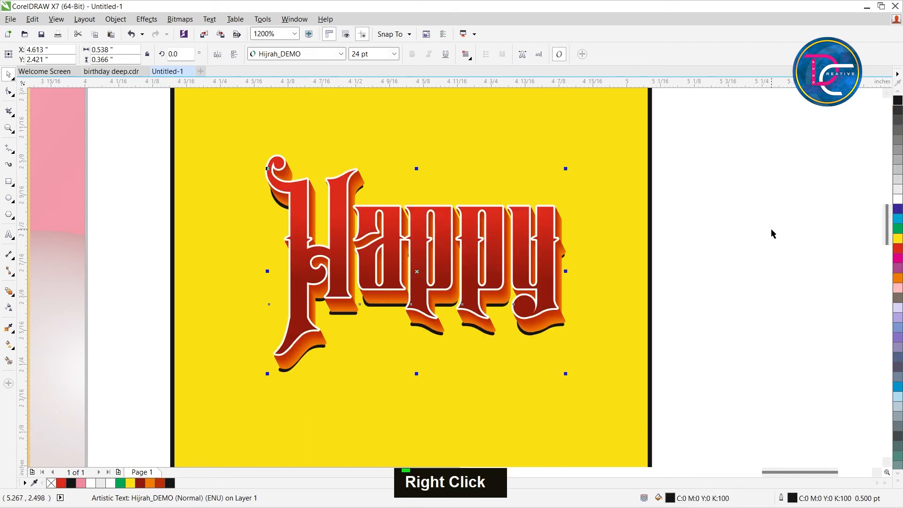
{"action": "key", "text": "Right"}
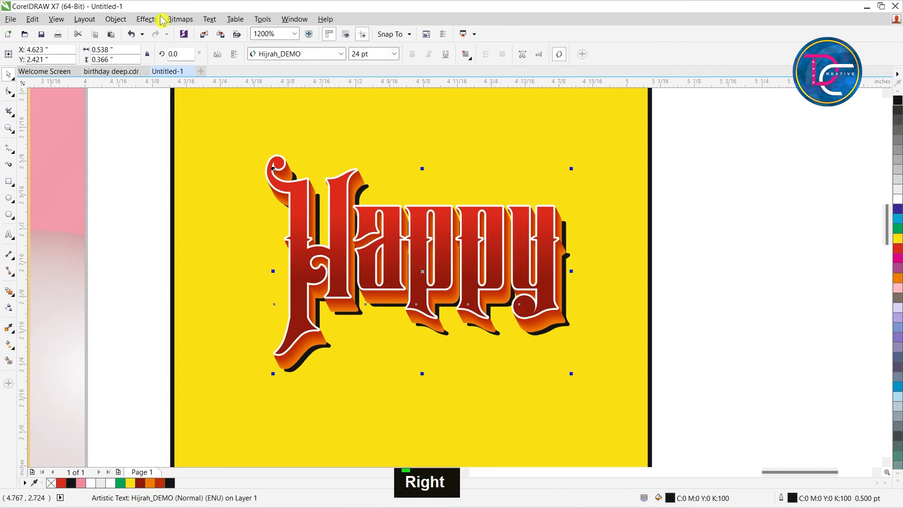
Convert the black Happy duplicate to a 600 dpi CMYK bitmap.
{"action": "left_click", "coordinate": [183, 19]}
{"action": "left_click", "coordinate": [221, 30]}
{"action": "left_click", "coordinate": [414, 320]}
Apply a Gaussian blur with a 5-pixel radius to the black Happy bitmap to make a soft shadow.
{"action": "left_click", "coordinate": [180, 18]}
{"action": "mouse_move", "coordinate": [193, 257]}
{"action": "left_click", "coordinate": [310, 268]}
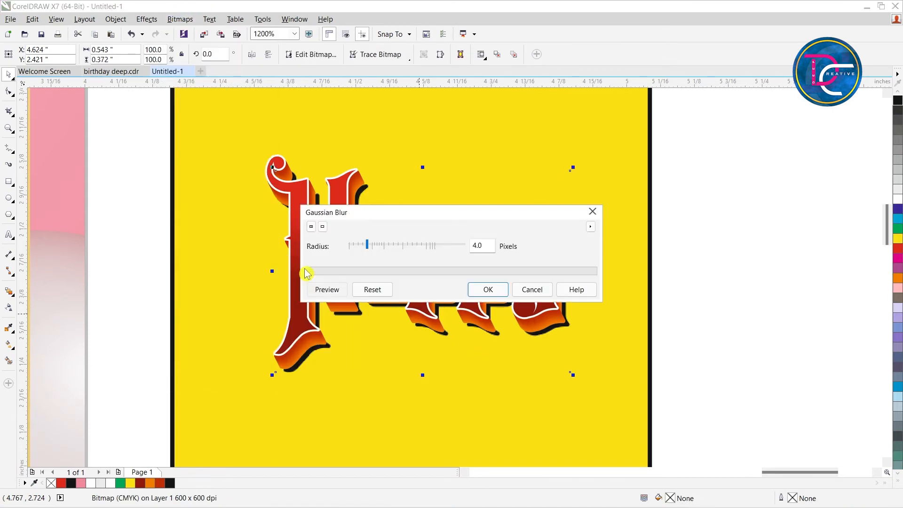
{"action": "left_click", "coordinate": [361, 246]}
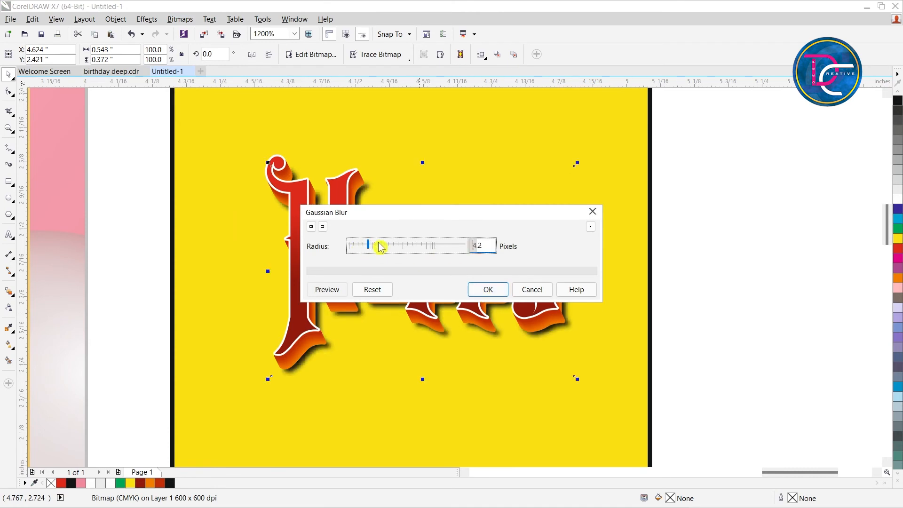
{"action": "left_click_drag", "start_coordinate": [371, 247], "coordinate": [372, 246]}
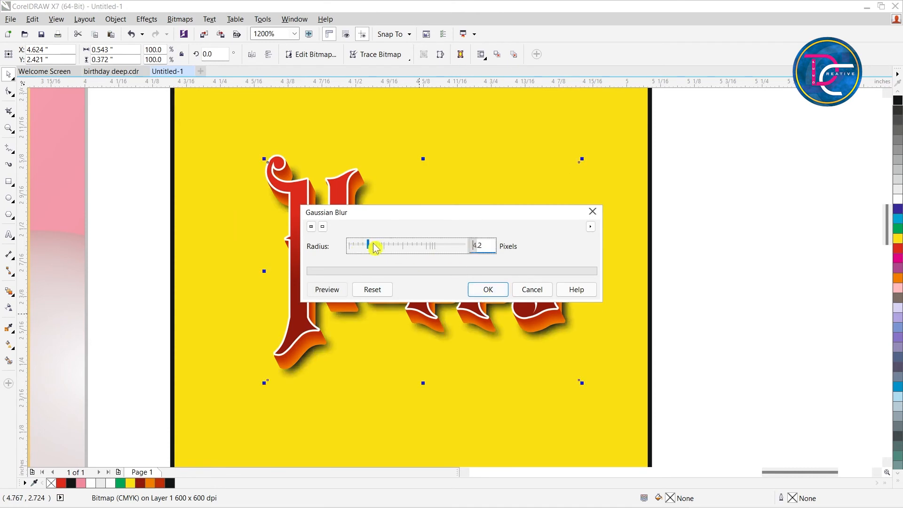
{"action": "left_click", "coordinate": [488, 290]}
{"action": "left_click", "coordinate": [538, 333]}
{"action": "scroll", "coordinate": [556, 324], "scroll_direction": "down", "scroll_amount": 1}
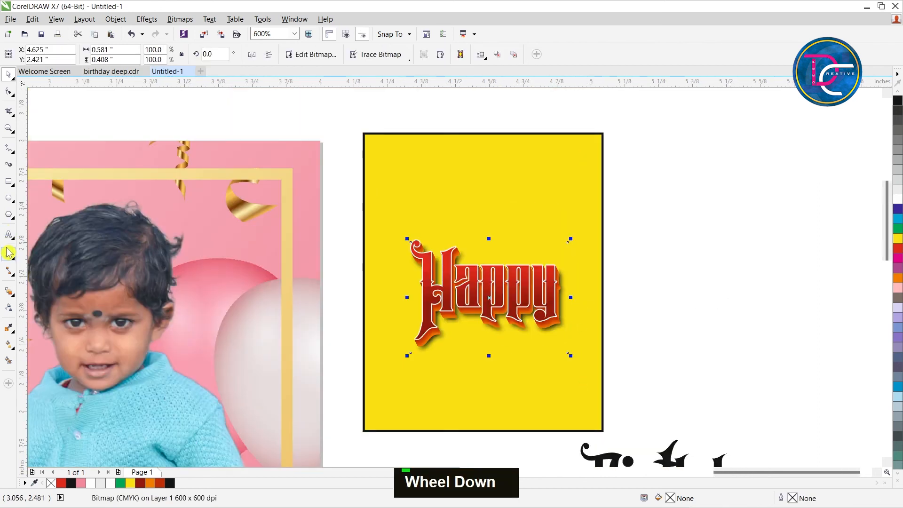
Apply a uniform transparency of about 7 to the blurred Happy shadow.
{"action": "left_click", "coordinate": [10, 306]}
{"action": "double_click", "coordinate": [476, 367]}
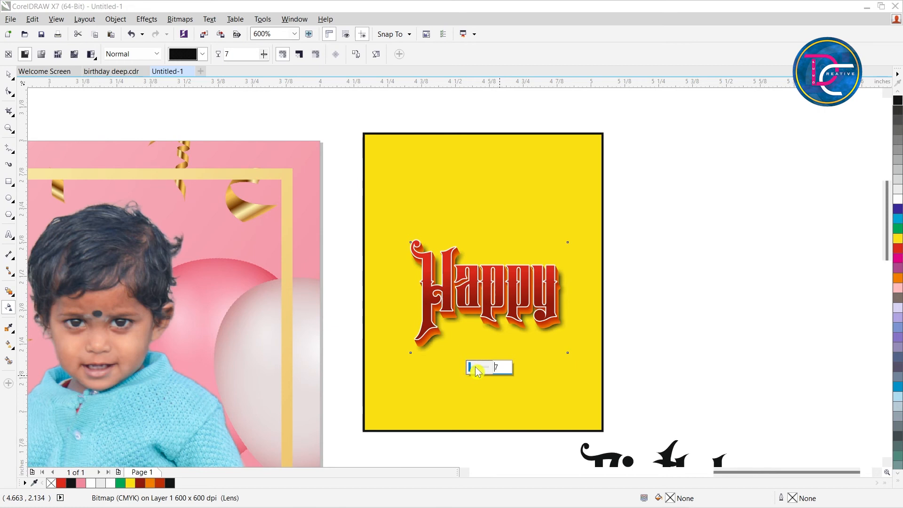
{"action": "left_click", "coordinate": [626, 272]}
{"action": "key", "text": "ctrl+space"}
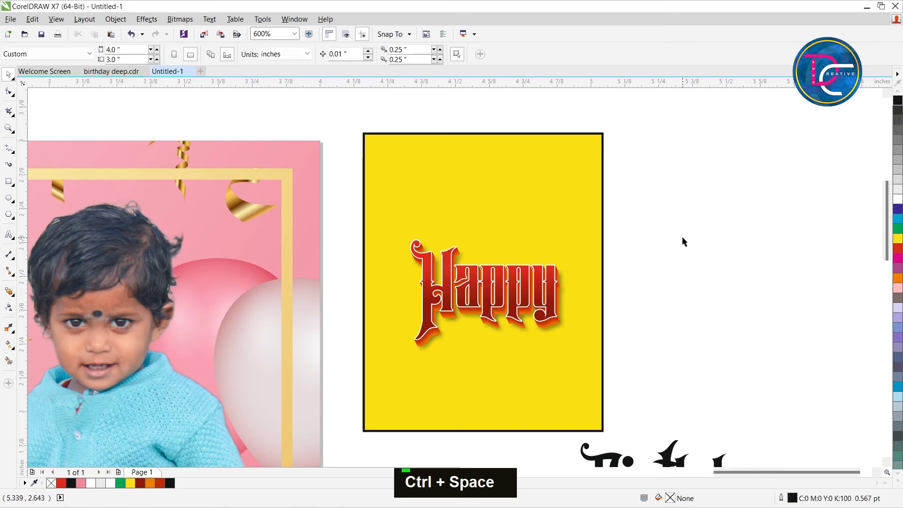
Select all the layered Happy lettering objects and move them onto the card above the photo frames.
{"action": "scroll", "coordinate": [692, 231], "scroll_direction": "down", "scroll_amount": 1}
{"action": "left_click_drag", "start_coordinate": [762, 390], "coordinate": [517, 207]}
{"action": "left_click_drag", "start_coordinate": [583, 263], "coordinate": [155, 202]}
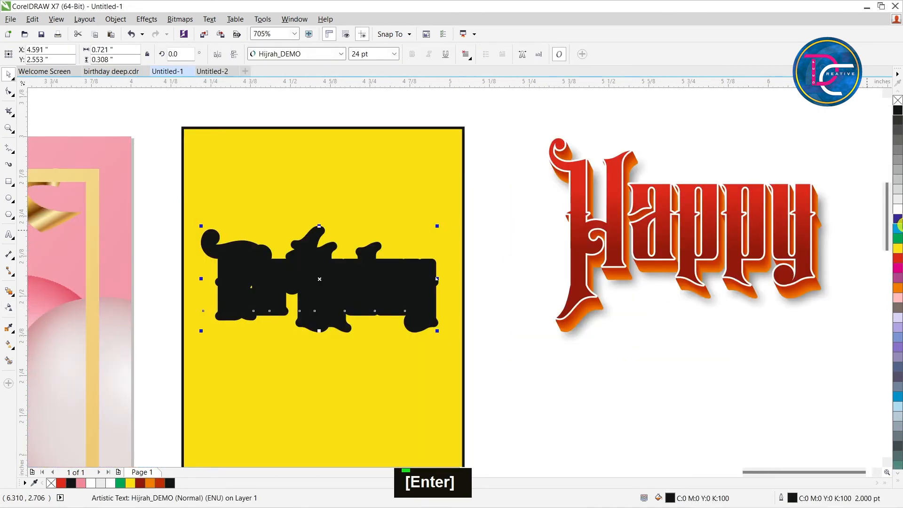
Give the Birthday text a light grey outline, trying widths of 1.5 pt and 1 pt.
{"action": "right_click", "coordinate": [897, 199]}
{"action": "key", "text": "F12"}
{"action": "type", "text": "1.5"}
{"action": "key", "text": "Return"}
{"action": "key", "text": "F12"}
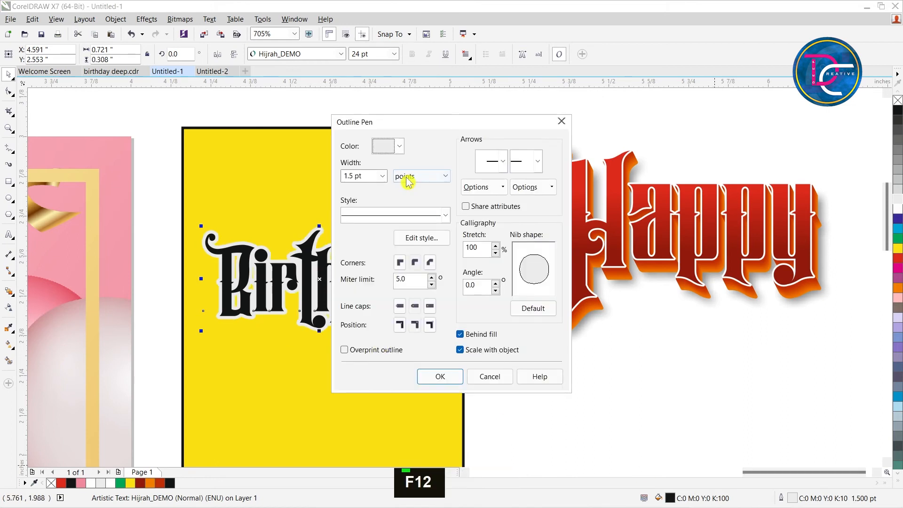
{"action": "double_click", "coordinate": [362, 175]}
{"action": "type", "text": "1"}
{"action": "key", "text": "Return"}
{"action": "scroll", "coordinate": [366, 175], "scroll_direction": "up", "scroll_amount": 4}
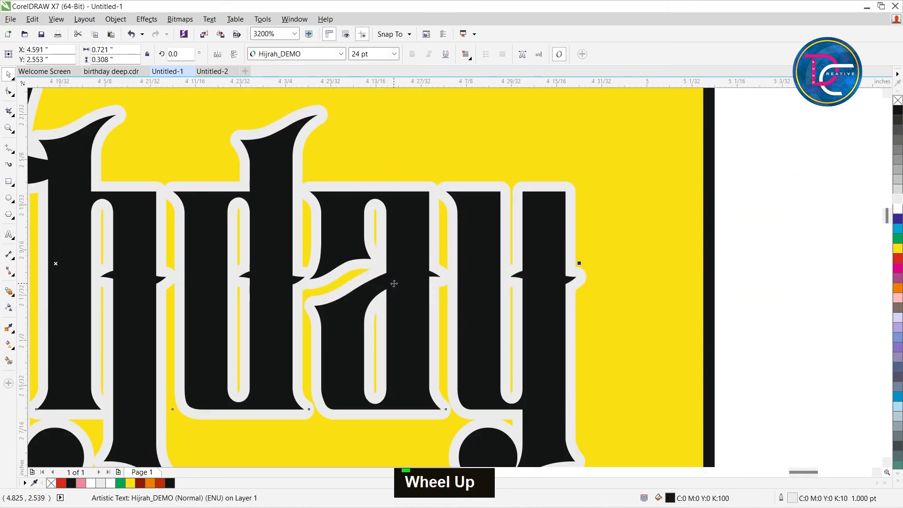
Reduce the Birthday text's outline width to 0.5 pt and recolour the outline white.
{"action": "key", "text": "F12"}
{"action": "type", "text": "5"}
{"action": "key", "text": "Return"}
{"action": "scroll", "coordinate": [347, 305], "scroll_direction": "down", "scroll_amount": 2}
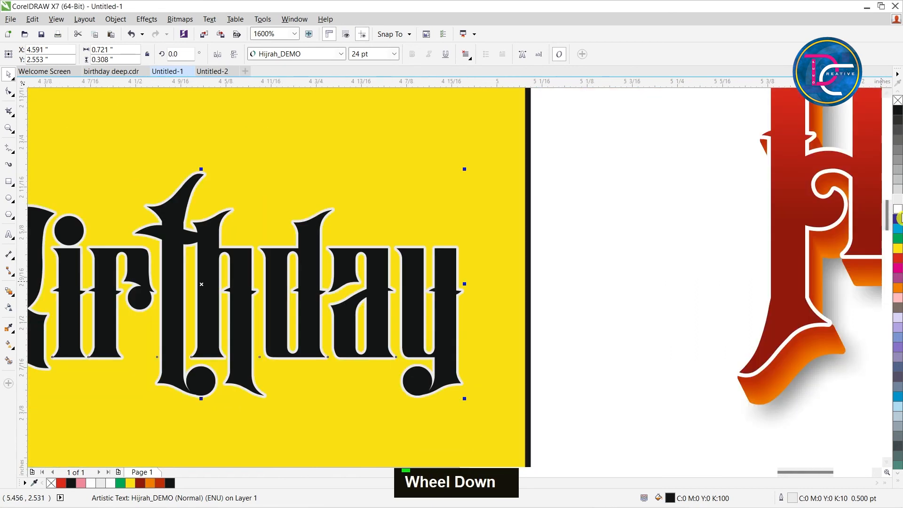
{"action": "right_click", "coordinate": [786, 231]}
{"action": "scroll", "coordinate": [427, 323], "scroll_direction": "down", "scroll_amount": 2}
{"action": "scroll", "coordinate": [434, 280], "scroll_direction": "up", "scroll_amount": 1}
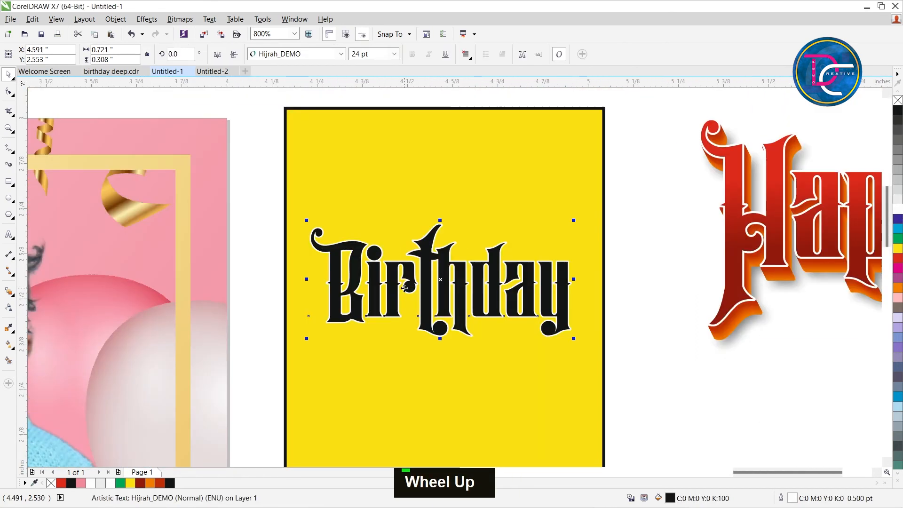
Apply a vertical linear fountain fill to the Birthday text, with red at its upper end.
{"action": "key", "text": "g"}
{"action": "left_click", "coordinate": [426, 333], "text": "shift"}
{"action": "left_click", "coordinate": [425, 231]}
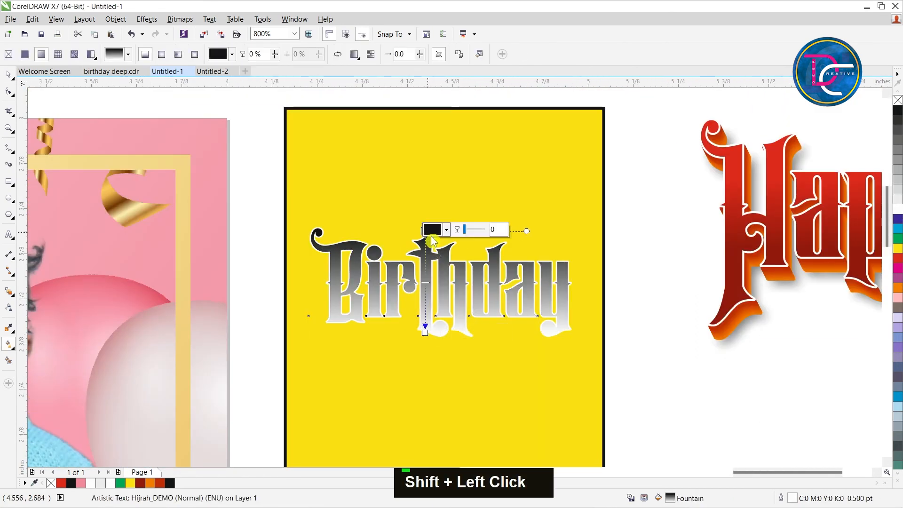
{"action": "left_click", "coordinate": [897, 258]}
{"action": "left_click_drag", "start_coordinate": [897, 261], "coordinate": [425, 332]}
Set the Birthday gradient's lower colour to dark red C15 M100 Y98 K66 and bring the two gradient ends closer together.
{"action": "left_click", "coordinate": [437, 331]}
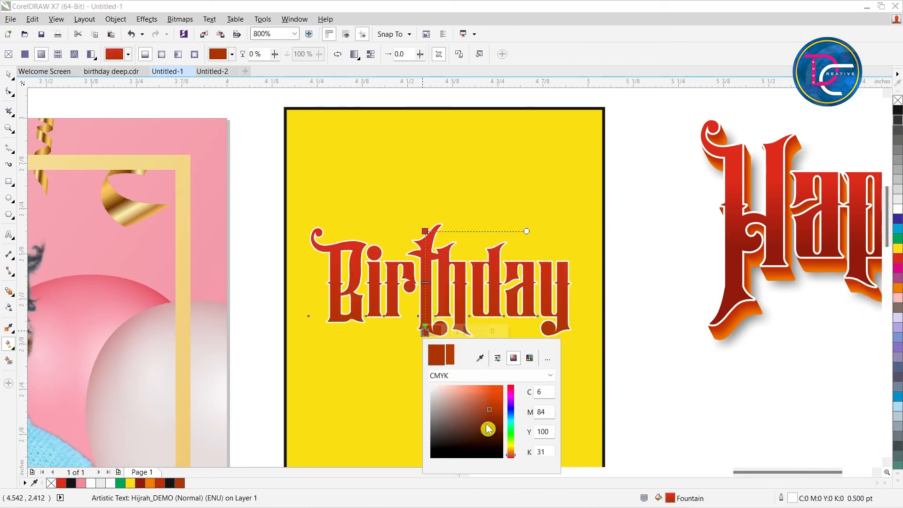
{"action": "left_click", "coordinate": [497, 419]}
{"action": "left_click_drag", "start_coordinate": [511, 400], "coordinate": [510, 373]}
{"action": "left_click", "coordinate": [497, 424]}
{"action": "left_click", "coordinate": [490, 432]}
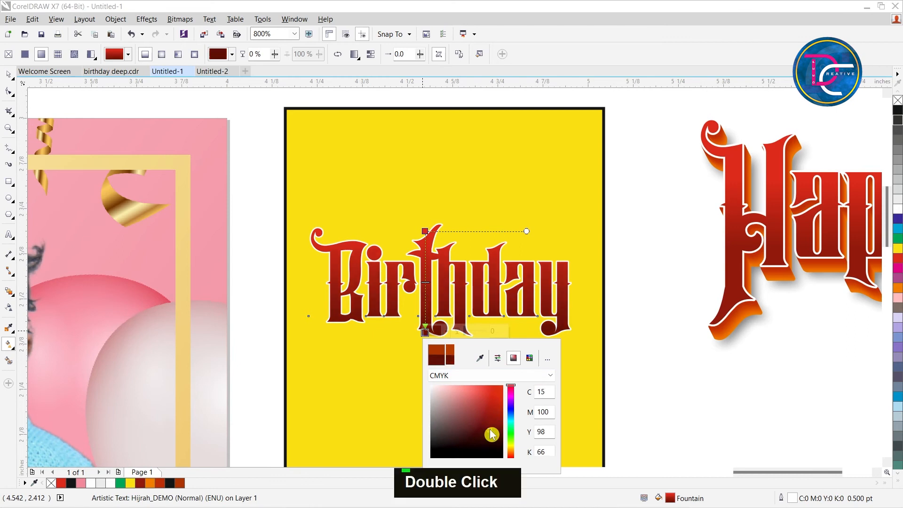
{"action": "left_click", "coordinate": [358, 398]}
{"action": "left_click_drag", "start_coordinate": [425, 231], "coordinate": [425, 260]}
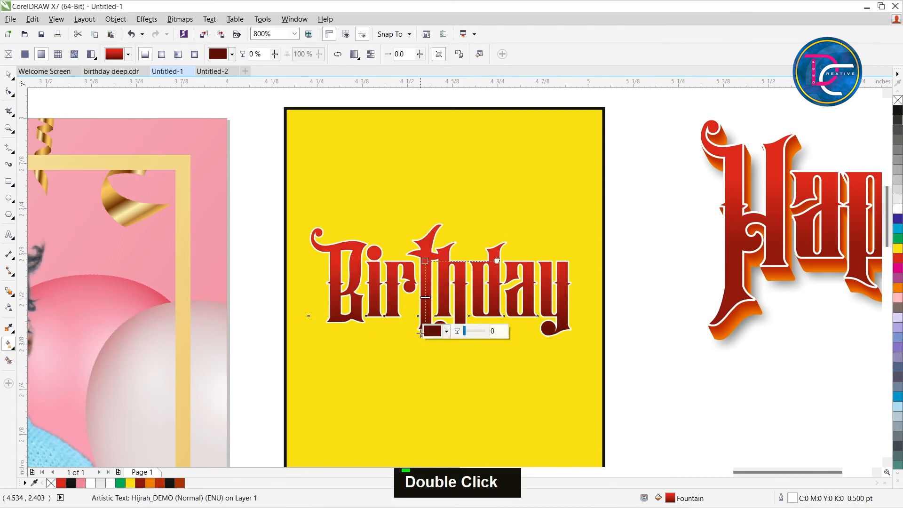
{"action": "left_click_drag", "start_coordinate": [425, 333], "coordinate": [426, 316]}
{"action": "key", "text": "ctrl+space"}
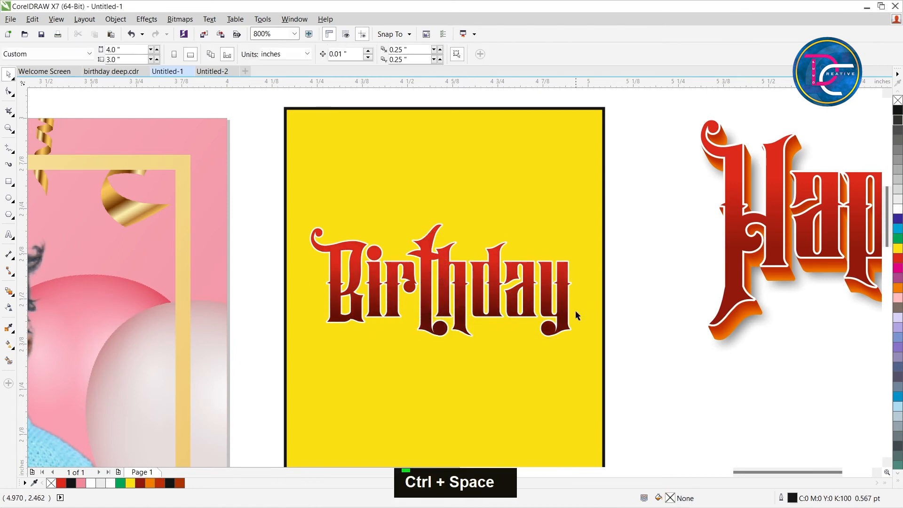
Duplicate the Birthday text, offset the copy down and left, recolour its fill and outline orange, and send it behind the red text.
{"action": "key", "text": "ctrl+c"}
{"action": "key", "text": "ctrl+v"}
{"action": "key", "text": "Left"}
{"action": "key", "text": "Left"}
{"action": "key", "text": "Down"}
{"action": "key", "text": "Down"}
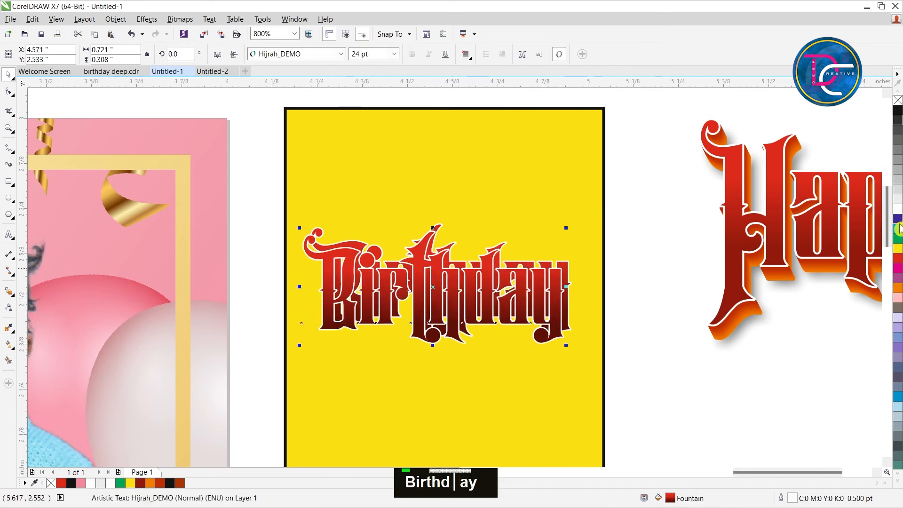
{"action": "left_click", "coordinate": [897, 288]}
{"action": "right_click", "coordinate": [898, 288]}
{"action": "key", "text": "ctrl+Page_Down"}
{"action": "scroll", "coordinate": [226, 357], "scroll_direction": "up", "scroll_amount": 2}
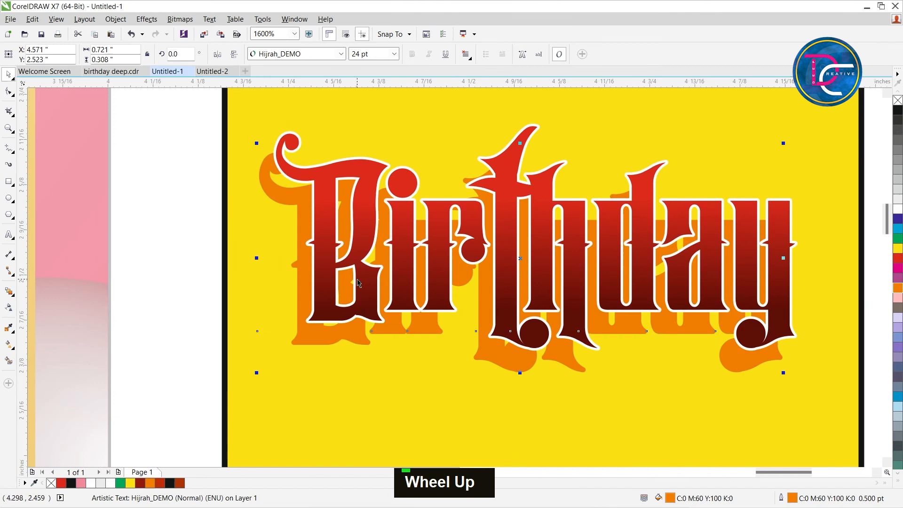
Try to blend the orange Birthday copy with the red gradient lettering.
{"action": "left_click", "coordinate": [7, 292]}
{"action": "left_click_drag", "start_coordinate": [303, 336], "coordinate": [334, 305]}
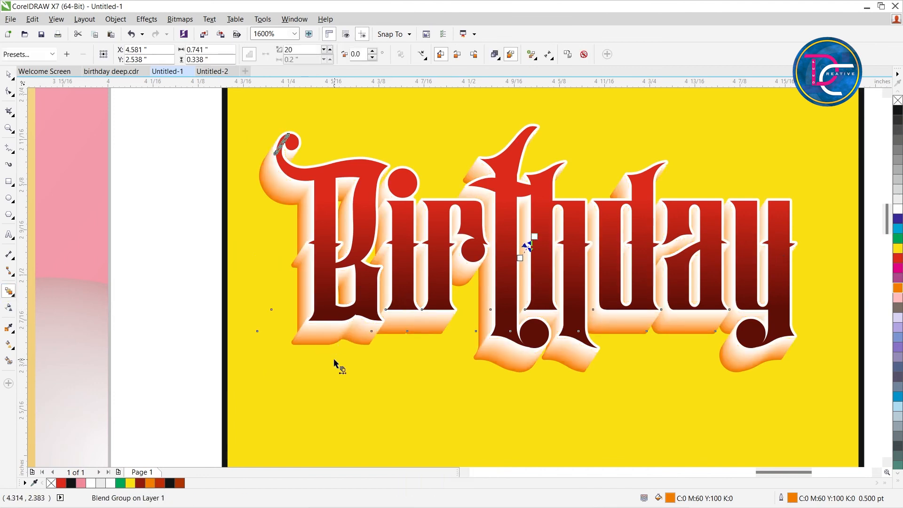
{"action": "key", "text": "ctrl+z"}
{"action": "key", "text": "ctrl+space"}
Make a dark orange-brown copy of the orange Birthday text and set it behind the red text, nudged up and right.
{"action": "left_click", "coordinate": [353, 375]}
{"action": "left_click", "coordinate": [357, 329]}
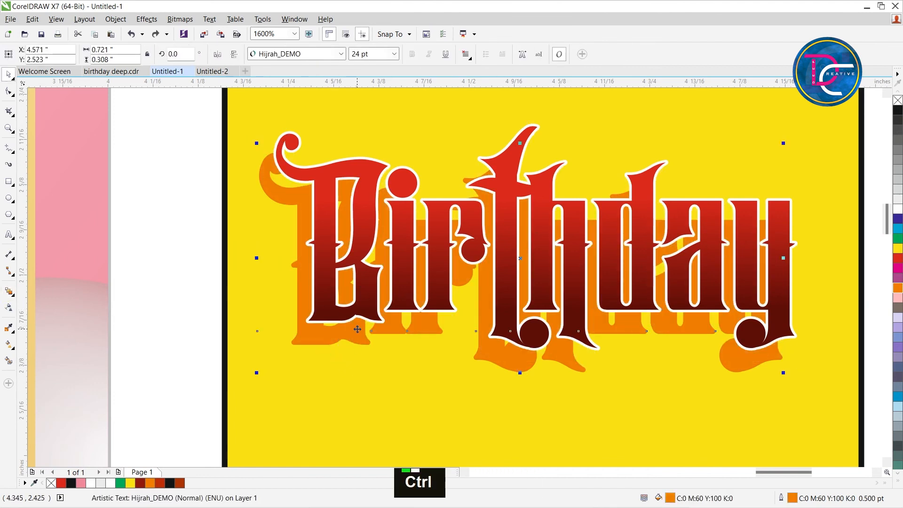
{"action": "key", "text": "ctrl+Page_Up"}
{"action": "left_click", "coordinate": [182, 483]}
{"action": "right_click", "coordinate": [181, 483]}
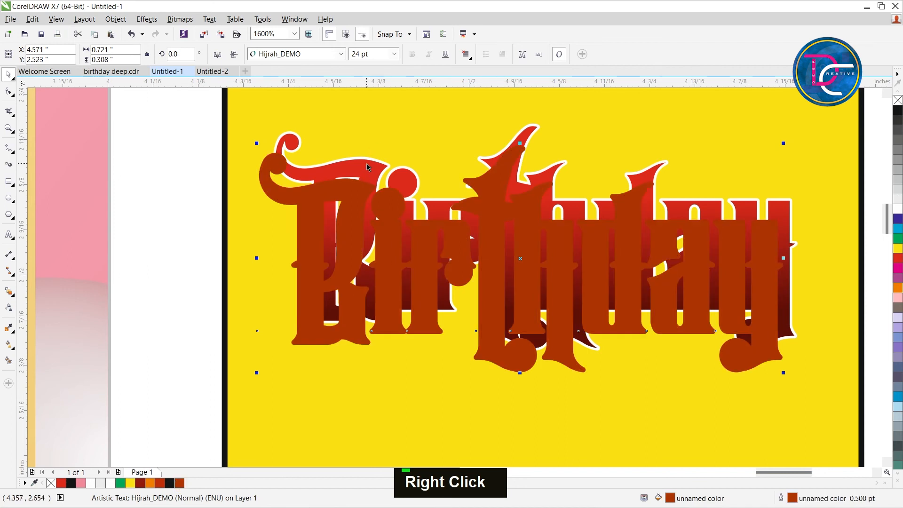
{"action": "key", "text": "ctrl+Page_Down"}
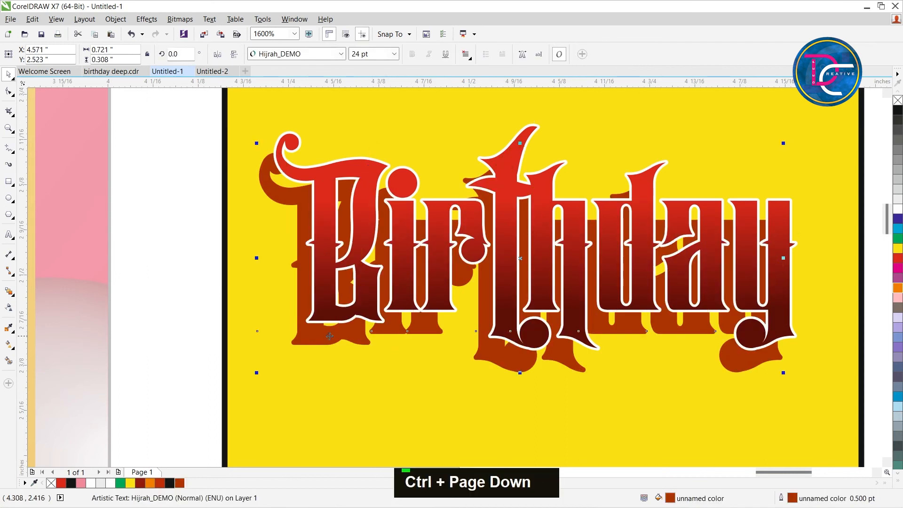
{"action": "key", "text": "Right"}
{"action": "key", "text": "Up"}
{"action": "scroll", "coordinate": [334, 337], "scroll_direction": "up", "scroll_amount": 2}
{"action": "key", "text": "Down"}
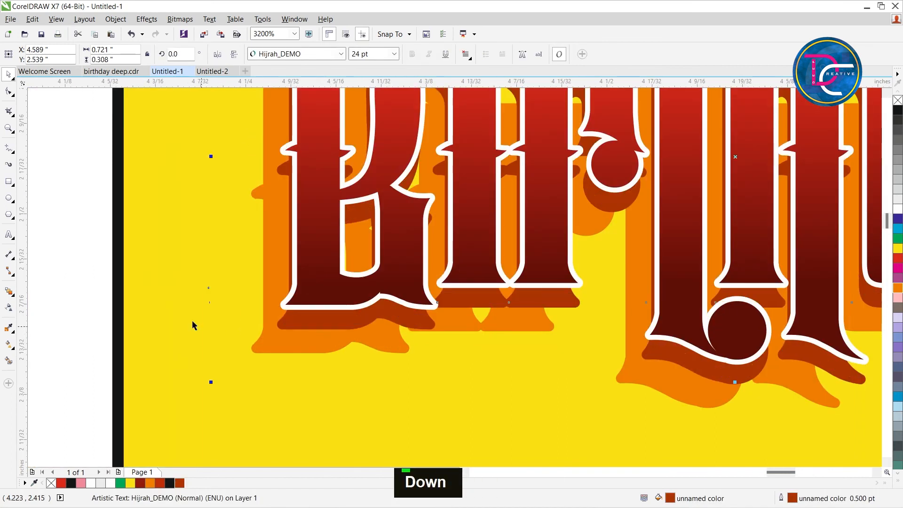
Blend the orange Birthday copy into the orange-brown one using 50 steps.
{"action": "left_click", "coordinate": [9, 292]}
{"action": "left_click_drag", "start_coordinate": [295, 347], "coordinate": [310, 317]}
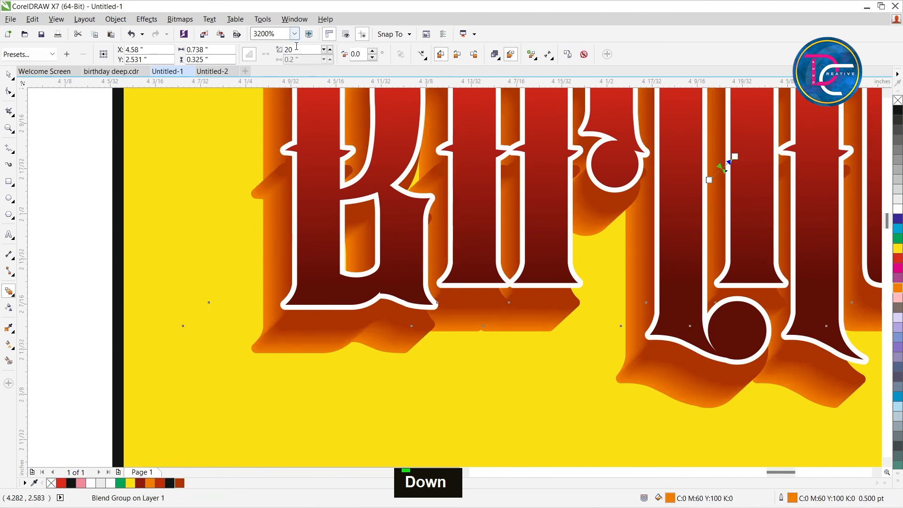
{"action": "type", "text": "50"}
{"action": "key", "text": "Return"}
{"action": "left_click", "coordinate": [393, 330]}
{"action": "scroll", "coordinate": [384, 331], "scroll_direction": "down", "scroll_amount": 1}
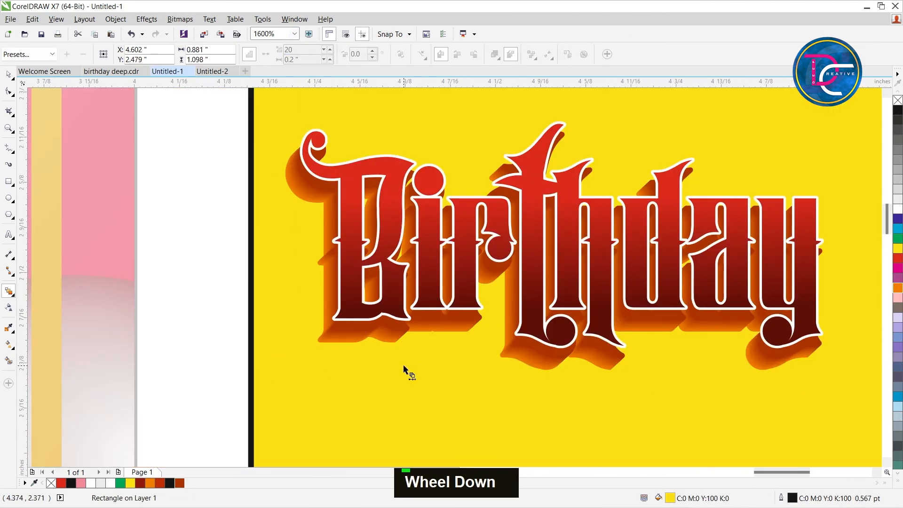
Nudge the red Birthday text down 0.01 inch and add a duplicate of it with black fill and outline.
{"action": "left_click", "coordinate": [527, 293]}
{"action": "key", "text": "Down"}
{"action": "key", "text": "ctrl+space"}
{"action": "key", "text": "ctrl+c"}
{"action": "left_click", "coordinate": [71, 483]}
{"action": "right_click", "coordinate": [71, 483]}
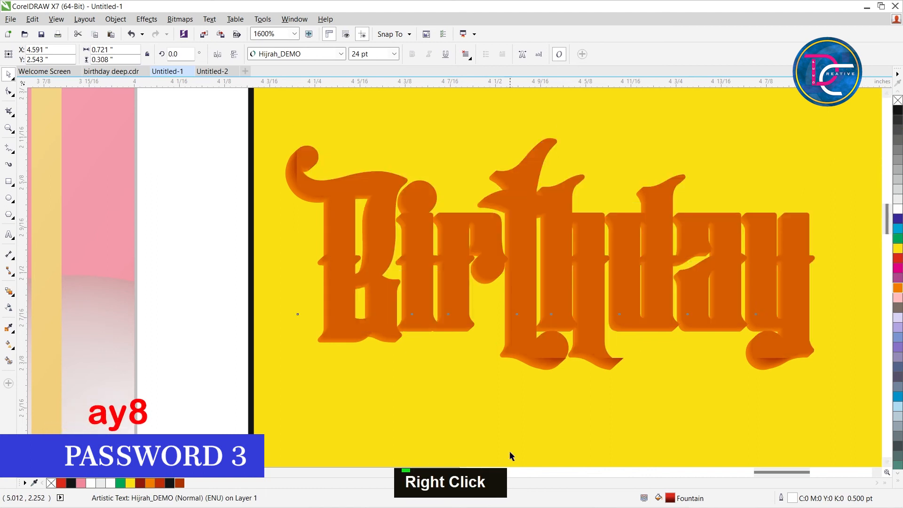
{"action": "key", "text": "ctrl+v"}
{"action": "key", "text": "ctrl+Page_Up"}
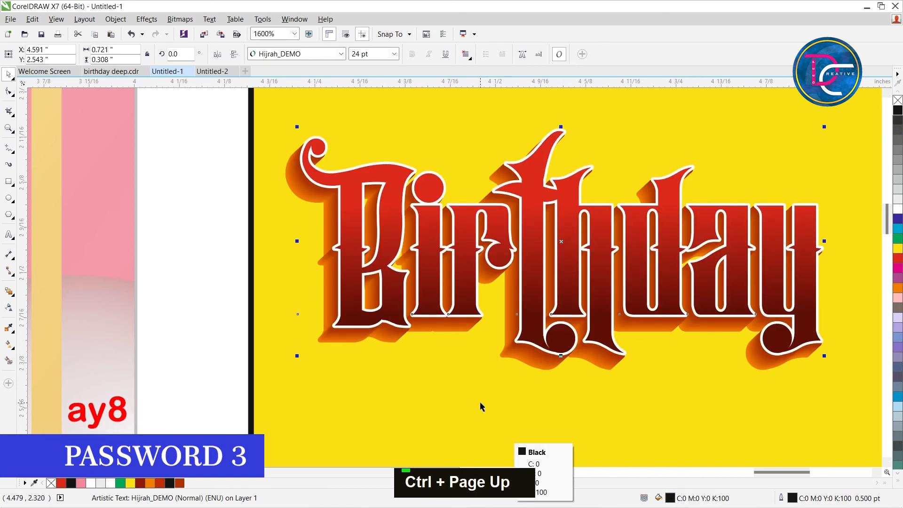
Send the black Birthday copy behind the blended layers and nudge it down and left as a shadow.
{"action": "key", "text": "shift+Page_Up"}
{"action": "key", "text": "ctrl+Page_Down"}
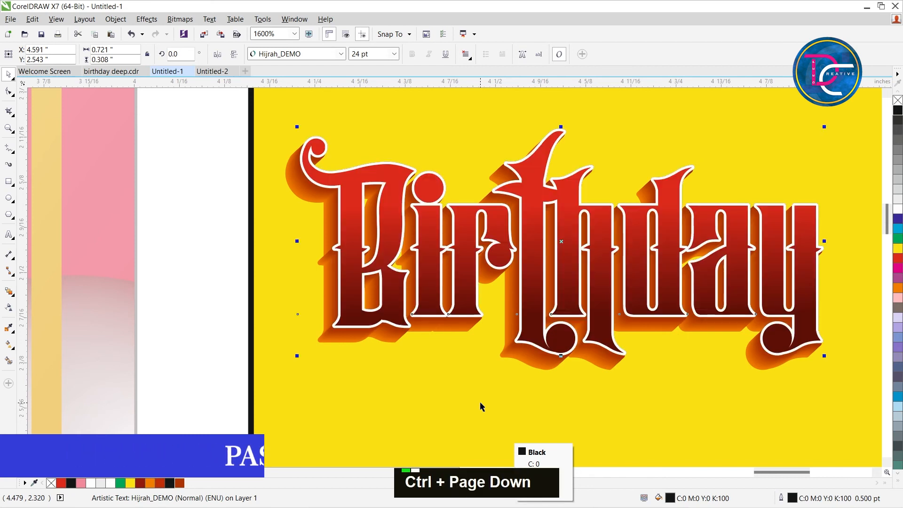
{"action": "key", "text": "Down"}
{"action": "key", "text": "Down"}
{"action": "key", "text": "ctrl+Page_Down"}
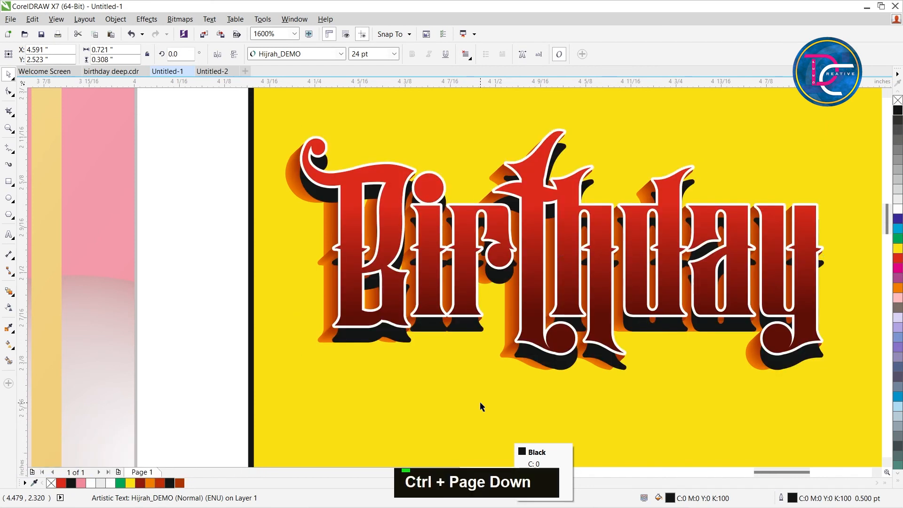
{"action": "key", "text": "Down"}
{"action": "key", "text": "Down"}
{"action": "key", "text": "Left"}
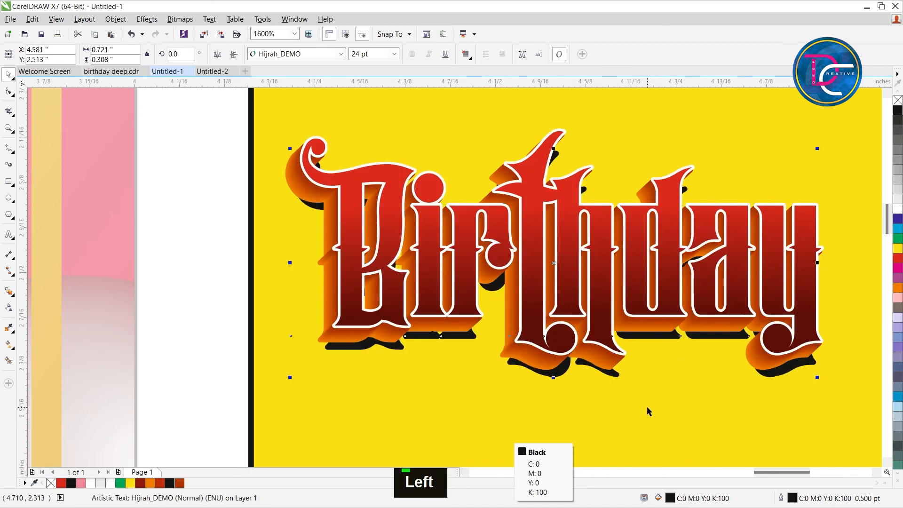
Set the black Birthday copy's outline width to 1 pt and nudge the copy up.
{"action": "key", "text": "F12"}
{"action": "type", "text": "1"}
{"action": "key", "text": "Return"}
{"action": "key", "text": "Up"}
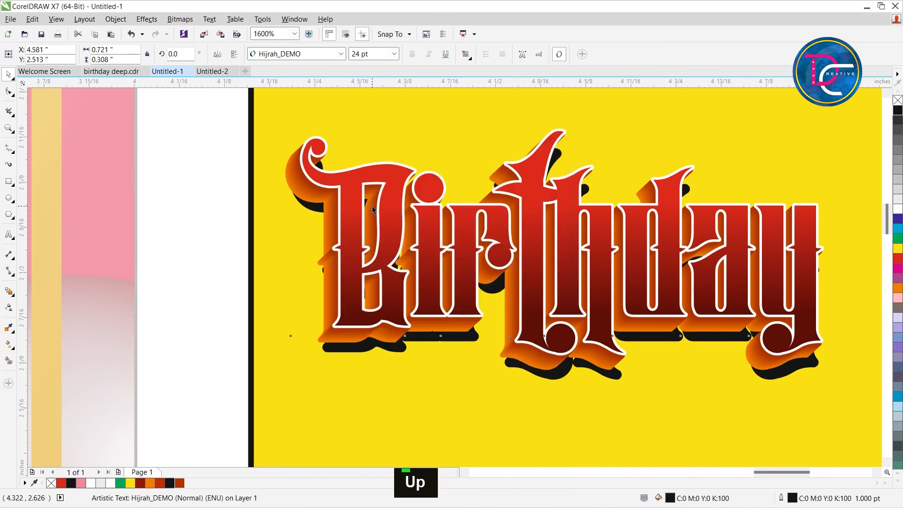
Convert the black Birthday copy to a bitmap and apply a Gaussian blur to it.
{"action": "left_click", "coordinate": [180, 18]}
{"action": "left_click", "coordinate": [193, 32]}
{"action": "left_click", "coordinate": [414, 321]}
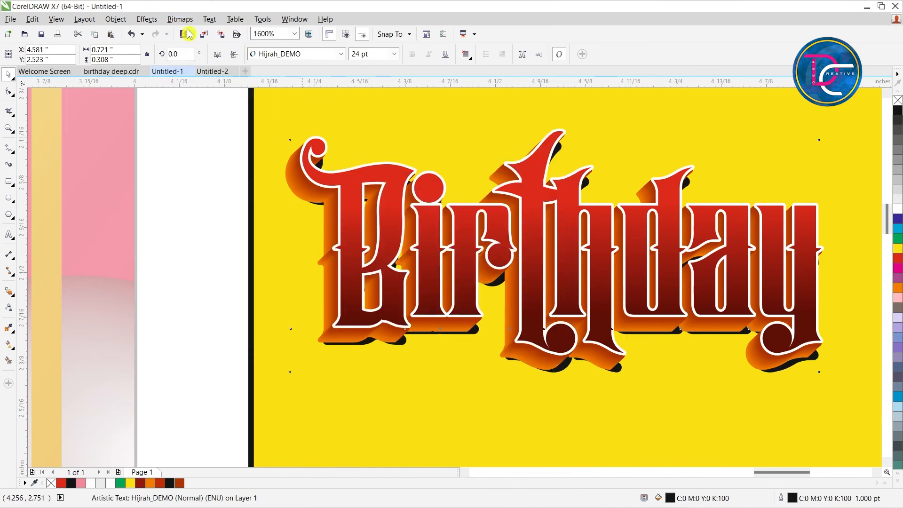
{"action": "left_click", "coordinate": [181, 19]}
{"action": "mouse_move", "coordinate": [212, 256]}
{"action": "left_click", "coordinate": [322, 270]}
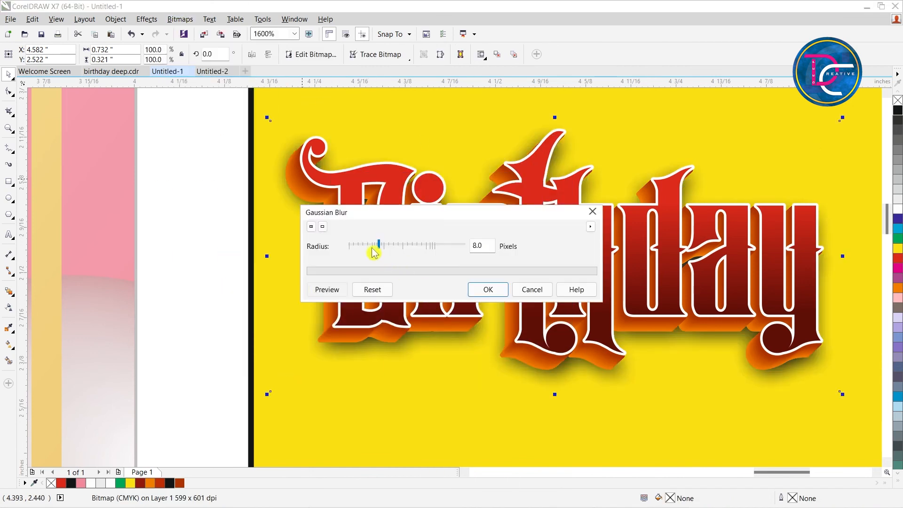
{"action": "left_click", "coordinate": [487, 289]}
Shift the blurred Birthday shadow down below the letters and make it partly transparent.
{"action": "key", "text": "Down"}
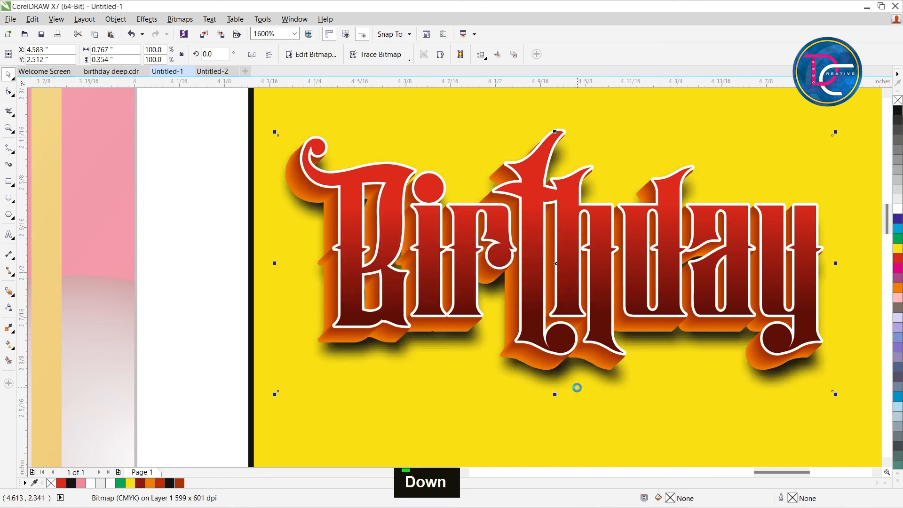
{"action": "key", "text": "Down"}
{"action": "left_click", "coordinate": [8, 308]}
{"action": "left_click_drag", "start_coordinate": [543, 412], "coordinate": [443, 407]}
{"action": "key", "text": "space"}
{"action": "key", "text": "Down"}
{"action": "key", "text": "Right"}
{"action": "key", "text": "Right"}
{"action": "key", "text": "Left"}
Duplicate the blurred Birthday shadow, nudge the copy up and left, and apply a uniform transparency of about 5.
{"action": "key", "text": "KP_Add"}
{"action": "key", "text": "Up"}
{"action": "key", "text": "Up"}
{"action": "key", "text": "Up"}
{"action": "key", "text": "Up"}
{"action": "key", "text": "Left"}
{"action": "key", "text": "Left"}
{"action": "left_click", "coordinate": [8, 310]}
{"action": "left_click_drag", "start_coordinate": [537, 397], "coordinate": [201, 329]}
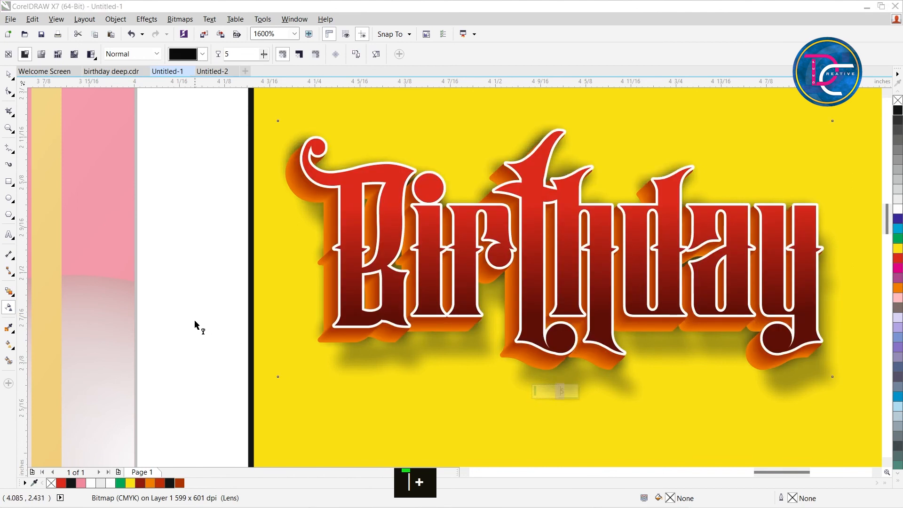
Fine-tune the second Birthday shadow's position, nudging it down and left beneath the extruded letters.
{"action": "key", "text": "Down"}
{"action": "key", "text": "ctrl+space"}
{"action": "key", "text": "Down"}
{"action": "key", "text": "Down"}
{"action": "key", "text": "ctrl+space"}
{"action": "key", "text": "Down"}
{"action": "key", "text": "Down"}
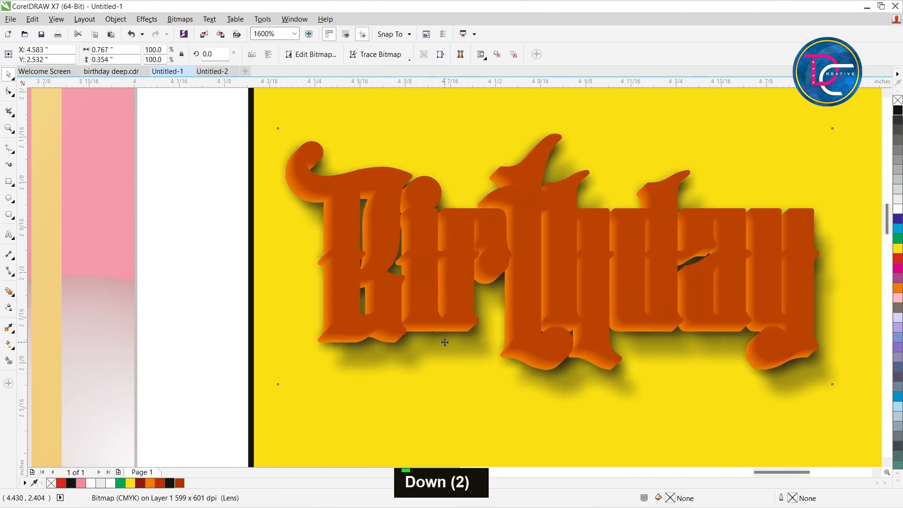
{"action": "key", "text": "Left"}
{"action": "key", "text": "Up"}
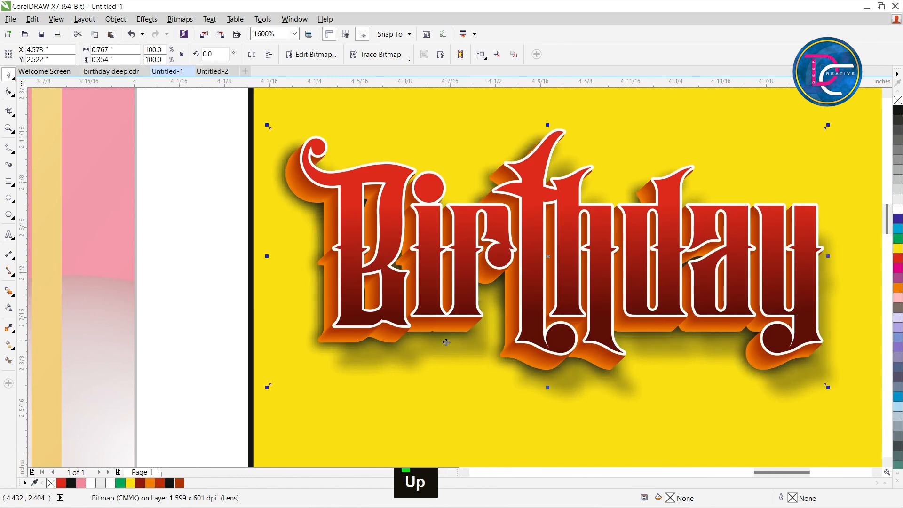
{"action": "key", "text": "ctrl+Down"}
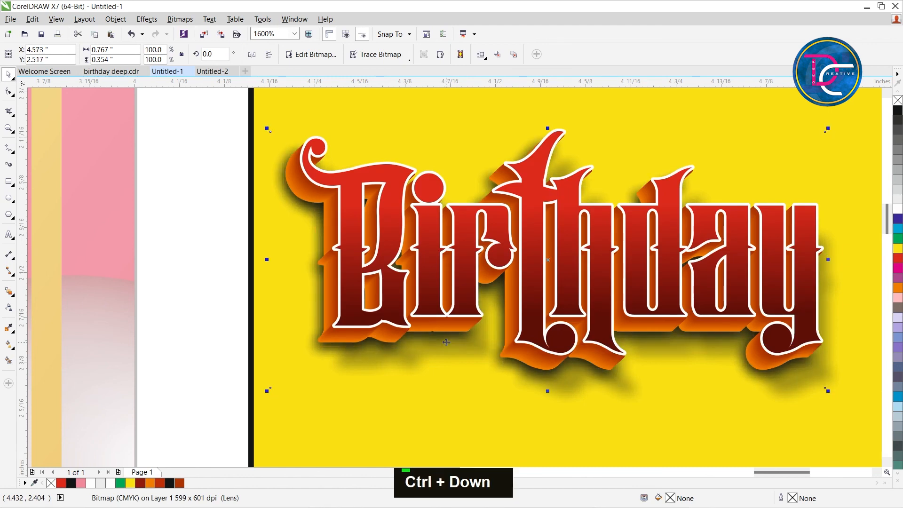
{"action": "left_click", "coordinate": [9, 307]}
{"action": "scroll", "coordinate": [243, 316], "scroll_direction": "down", "scroll_amount": 3}
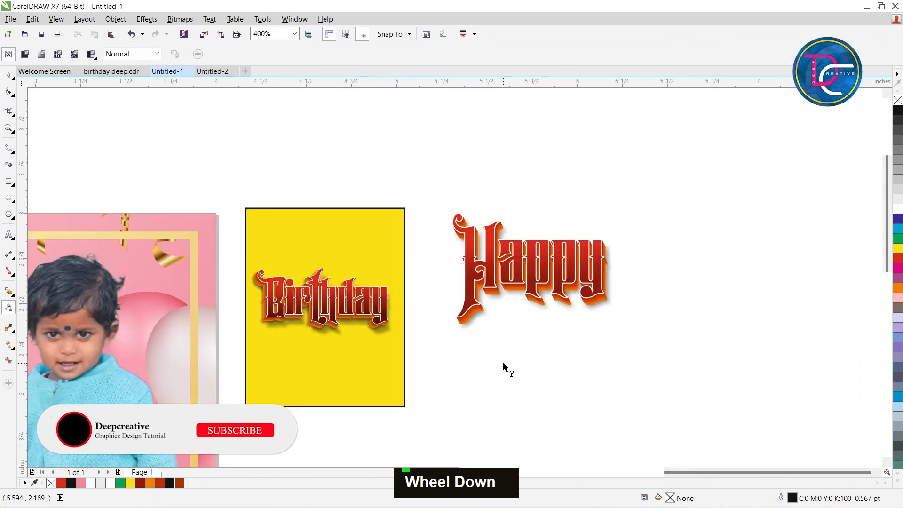
Move the yellow rectangle away from the Birthday lettering, and group the Happy objects and place them above Birthday.
{"action": "key", "text": "ctrl+space"}
{"action": "left_click", "coordinate": [390, 241]}
{"action": "left_click_drag", "start_coordinate": [390, 241], "coordinate": [436, 405]}
{"action": "left_click_drag", "start_coordinate": [711, 189], "coordinate": [383, 366]}
{"action": "key", "text": "ctrl+g"}
{"action": "left_click_drag", "start_coordinate": [332, 209], "coordinate": [329, 207]}
Group the layered Birthday objects and delete the yellow background rectangle.
{"action": "left_click", "coordinate": [416, 350]}
{"action": "left_click_drag", "start_coordinate": [417, 350], "coordinate": [207, 252]}
{"action": "key", "text": "ctrl+g"}
{"action": "key", "text": "F4"}
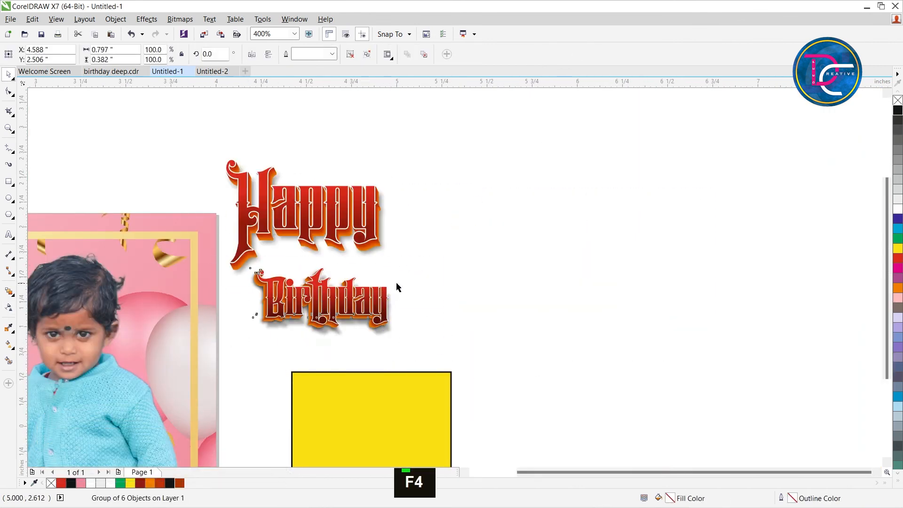
{"action": "left_click", "coordinate": [695, 276]}
{"action": "key", "text": "Delete"}
Move the Happy group onto the card, above the first photo frame.
{"action": "left_click_drag", "start_coordinate": [627, 128], "coordinate": [336, 175]}
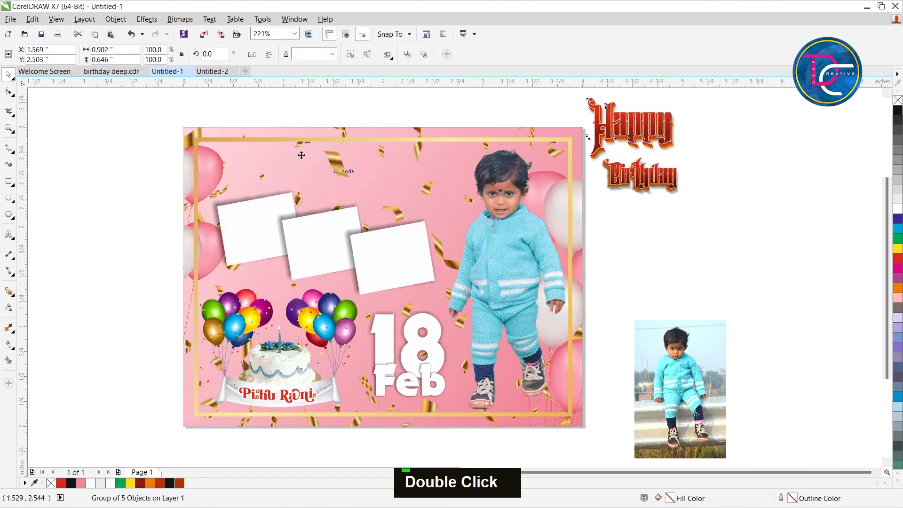
{"action": "key", "text": "z"}
{"action": "left_click_drag", "start_coordinate": [103, 114], "coordinate": [581, 247]}
{"action": "key", "text": "ctrl+space"}
{"action": "left_click_drag", "start_coordinate": [443, 271], "coordinate": [318, 258]}
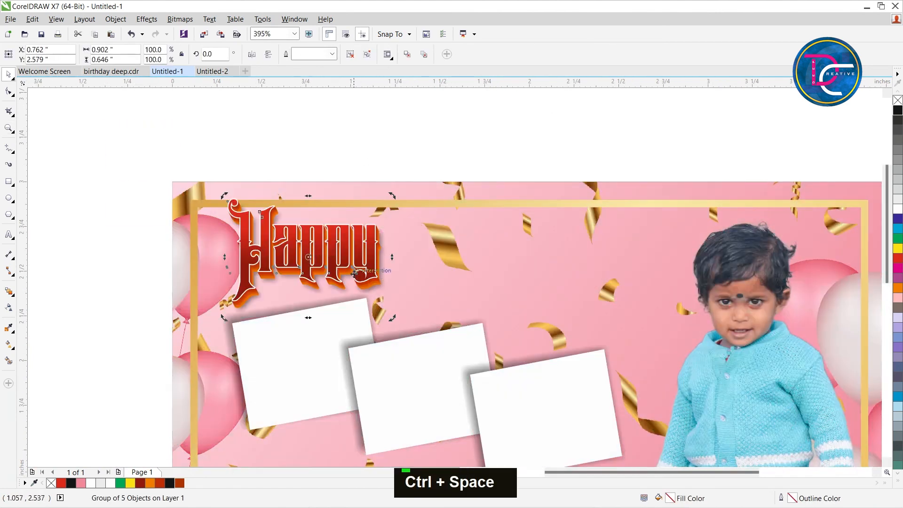
Rotate the Happy group counterclockwise, shrink it slightly and settle it just above the first photo frame.
{"action": "left_click_drag", "start_coordinate": [391, 319], "coordinate": [403, 299]}
{"action": "left_click", "coordinate": [372, 134]}
{"action": "left_click", "coordinate": [349, 244]}
{"action": "left_click_drag", "start_coordinate": [402, 180], "coordinate": [396, 205]}
{"action": "left_click_drag", "start_coordinate": [314, 270], "coordinate": [324, 258]}
{"action": "key", "text": "Left"}
{"action": "key", "text": "Right"}
{"action": "key", "text": "Down"}
{"action": "scroll", "coordinate": [348, 249], "scroll_direction": "down", "scroll_amount": 2}
Move the Birthday group onto the card, beside and slightly below Happy.
{"action": "left_click_drag", "start_coordinate": [660, 261], "coordinate": [372, 271]}
{"action": "key", "text": "ctrl+f"}
{"action": "left_click", "coordinate": [527, 370]}
{"action": "key", "text": "ctrl+g"}
{"action": "scroll", "coordinate": [464, 244], "scroll_direction": "up", "scroll_amount": 1}
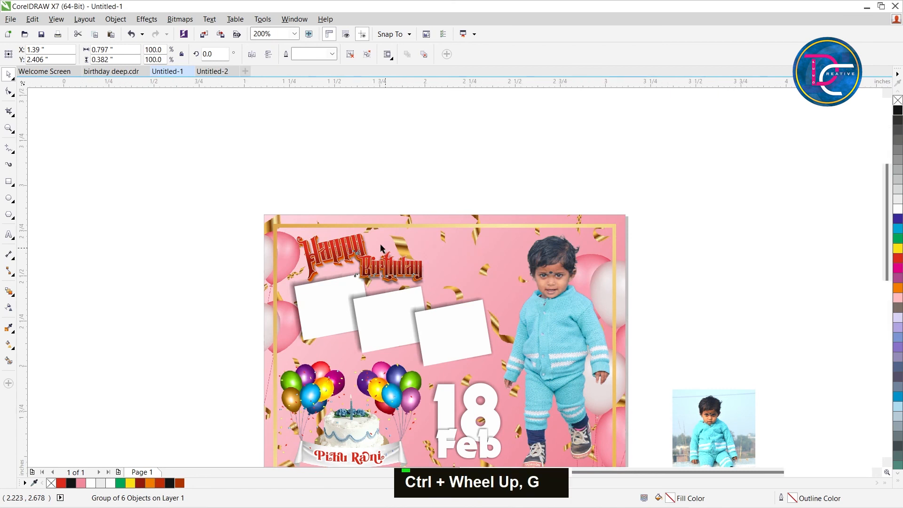
{"action": "key", "text": "z"}
{"action": "left_click_drag", "start_coordinate": [139, 177], "coordinate": [555, 389]}
{"action": "key", "text": "ctrl+space"}
{"action": "left_click_drag", "start_coordinate": [334, 291], "coordinate": [390, 305]}
{"action": "left_click", "coordinate": [390, 304]}
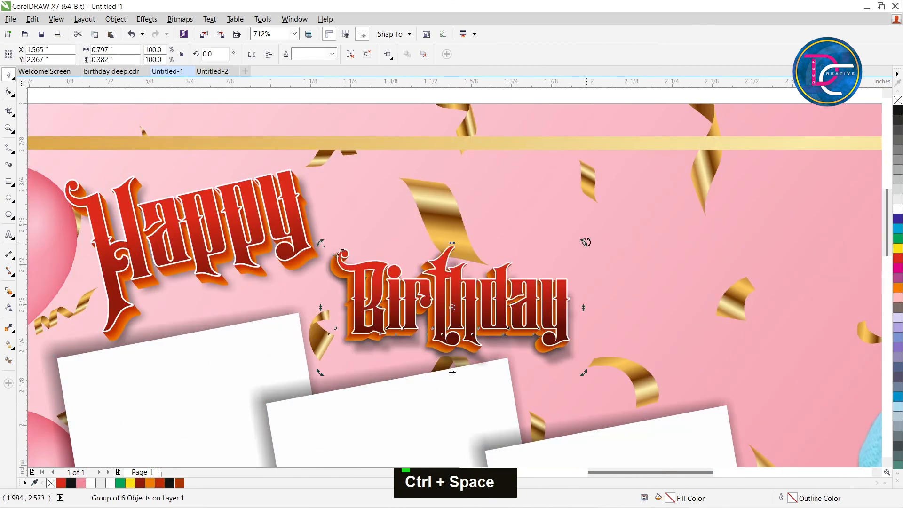
Rotate the Birthday group about 18.5° counterclockwise and enlarge it to about 1.11 x 0.75 inches, positioned next to Happy.
{"action": "left_click_drag", "start_coordinate": [574, 238], "coordinate": [583, 204]}
{"action": "left_click_drag", "start_coordinate": [474, 289], "coordinate": [455, 282]}
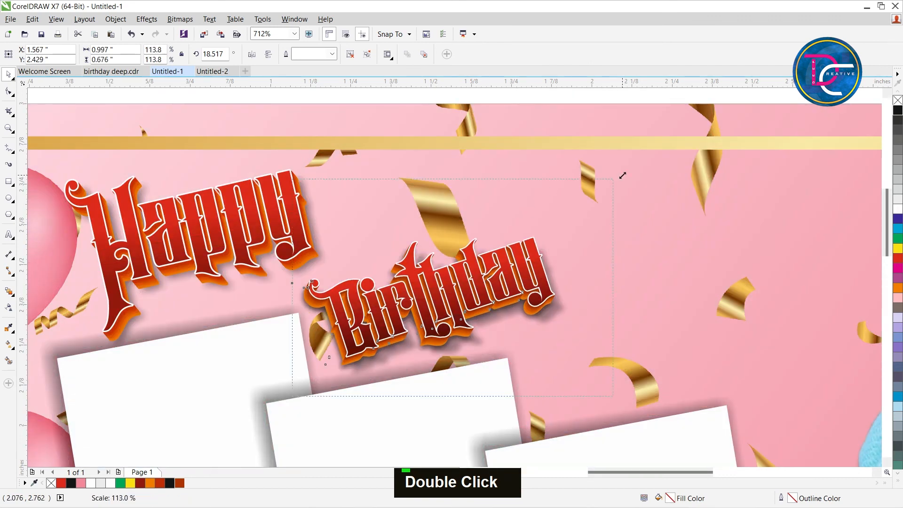
{"action": "left_click_drag", "start_coordinate": [648, 183], "coordinate": [648, 183]}
{"action": "left_click_drag", "start_coordinate": [565, 262], "coordinate": [562, 263]}
{"action": "key", "text": "Up"}
{"action": "key", "text": "Up"}
{"action": "scroll", "coordinate": [555, 268], "scroll_direction": "down", "scroll_amount": 1}
{"action": "key", "text": "F4"}
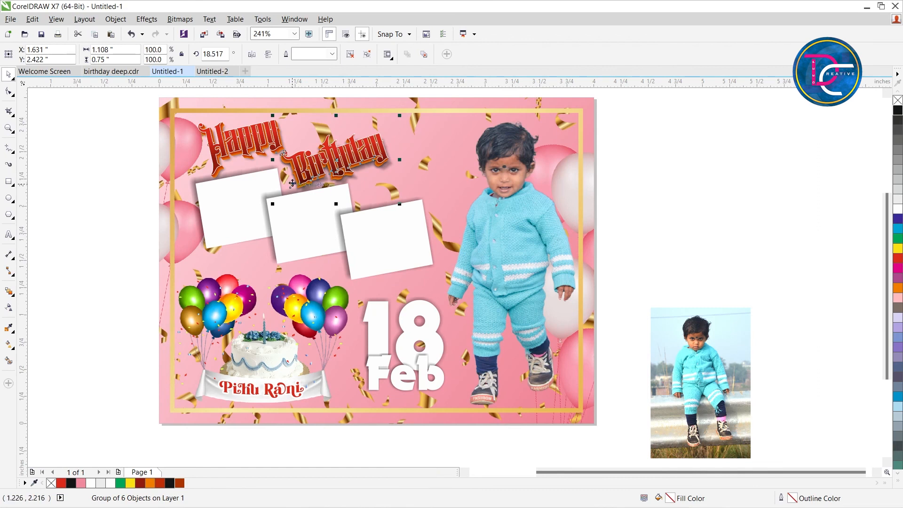
PowerClip the child's original photo inside the middle photo frame and select it for editing within the frame.
{"action": "left_click_drag", "start_coordinate": [718, 372], "coordinate": [703, 313]}
{"action": "right_click", "coordinate": [688, 319]}
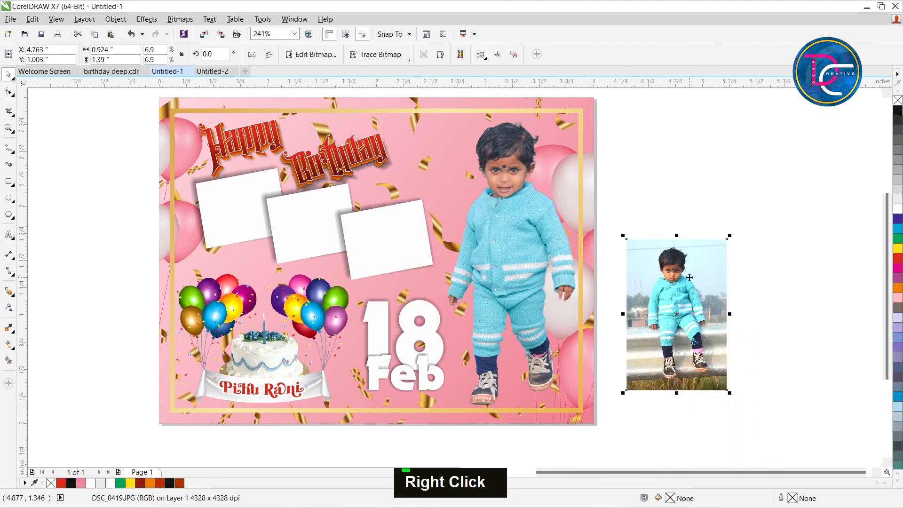
{"action": "left_click", "coordinate": [715, 202]}
{"action": "left_click", "coordinate": [296, 219]}
{"action": "left_click", "coordinate": [296, 218], "text": "ctrl+alt"}
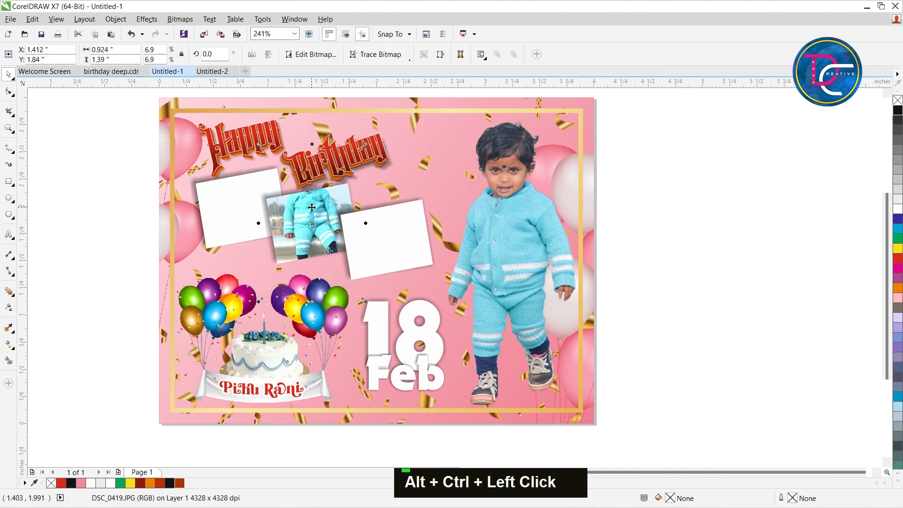